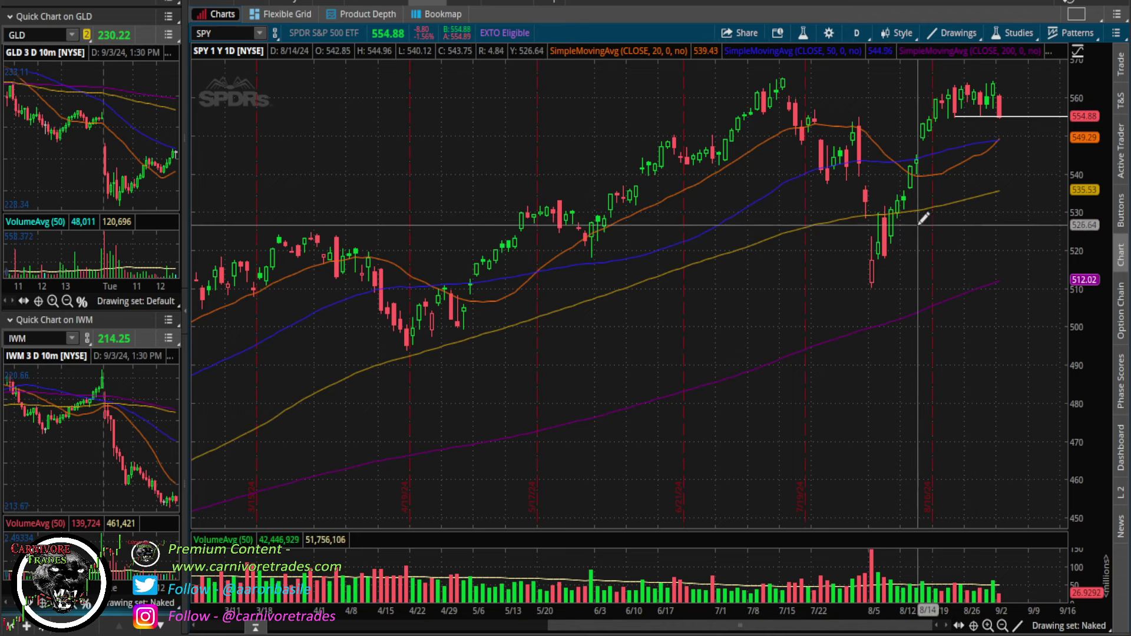
Step: Zoom out to SPY's full year and duplicate the horizontal price line
left_click(1002, 625)
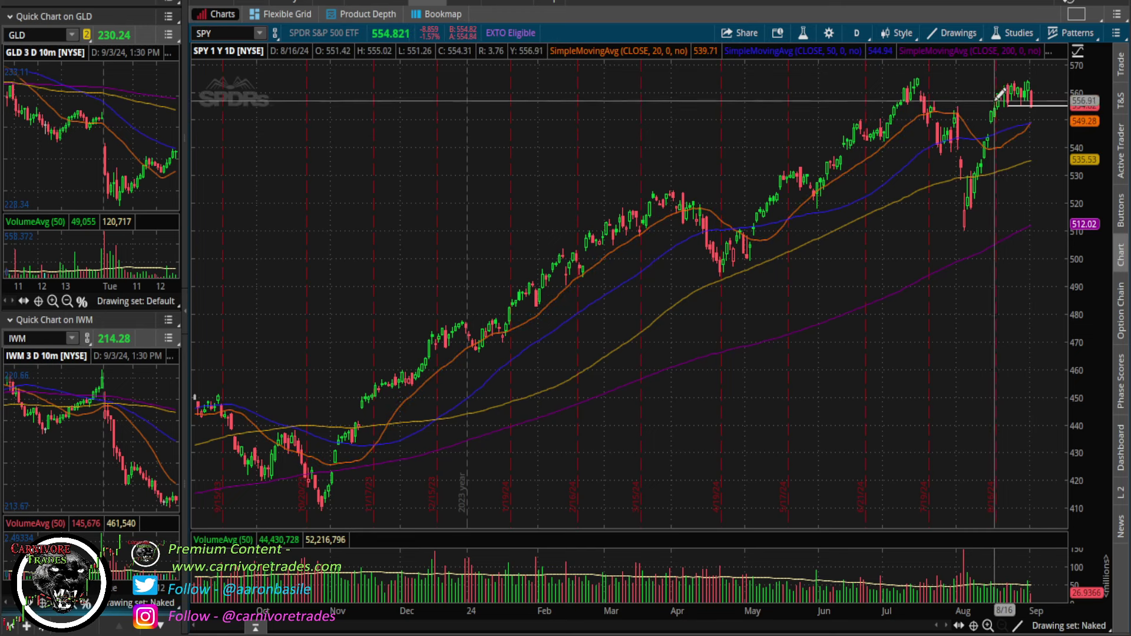
left_click(1018, 626)
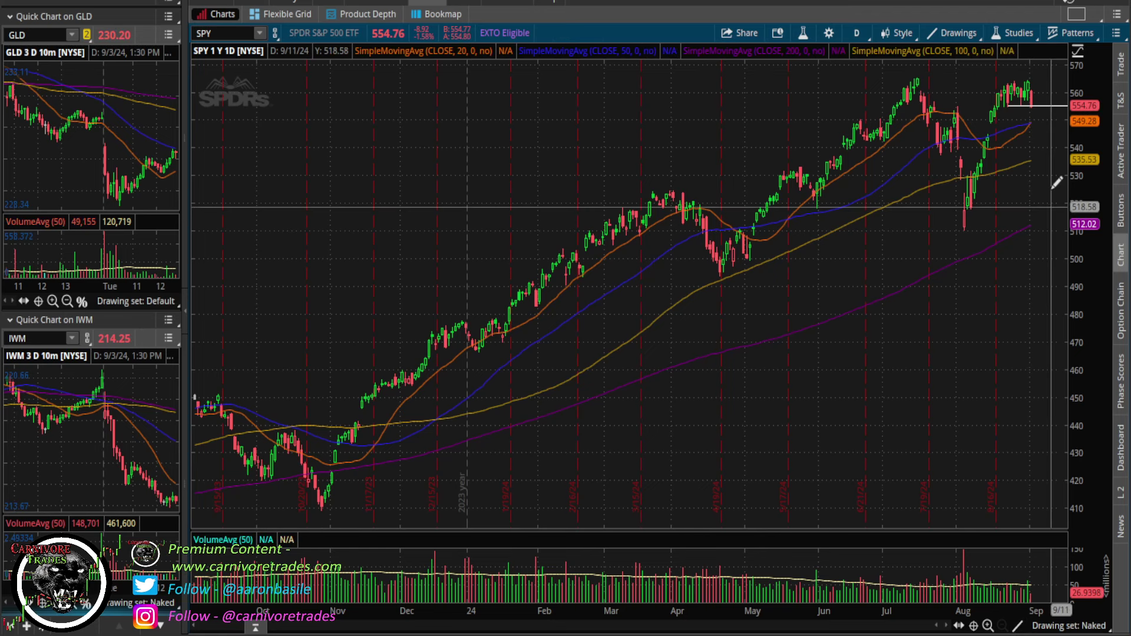
right_click(1018, 107)
left_click(1028, 162)
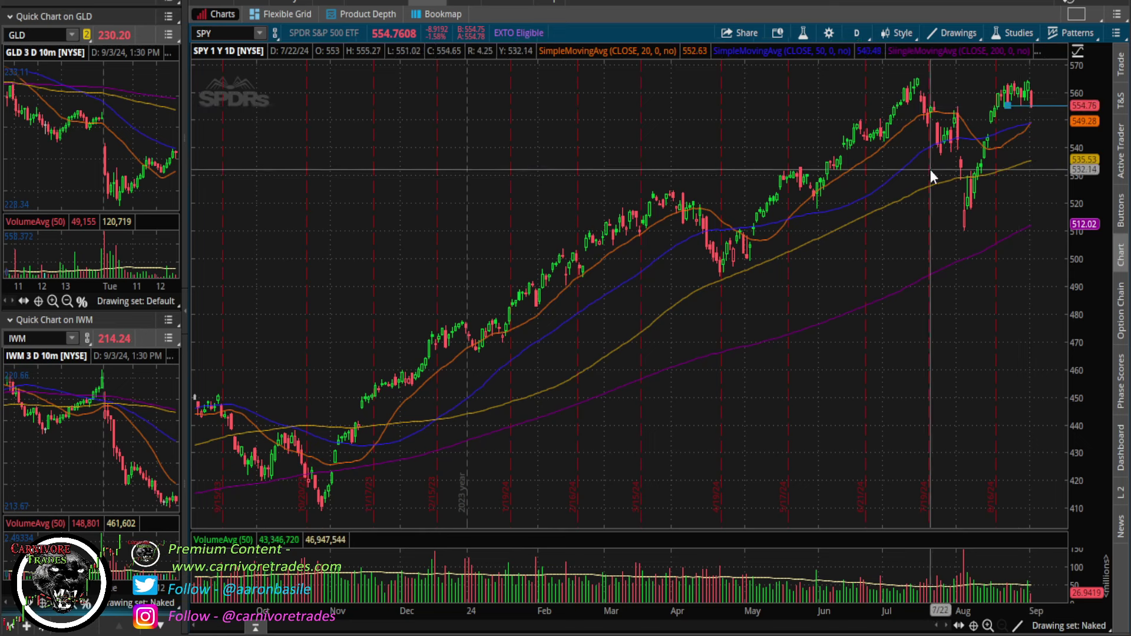
scroll(929, 169, "up", 5)
Step: Delete the extra white price line from the chart
right_click(928, 128)
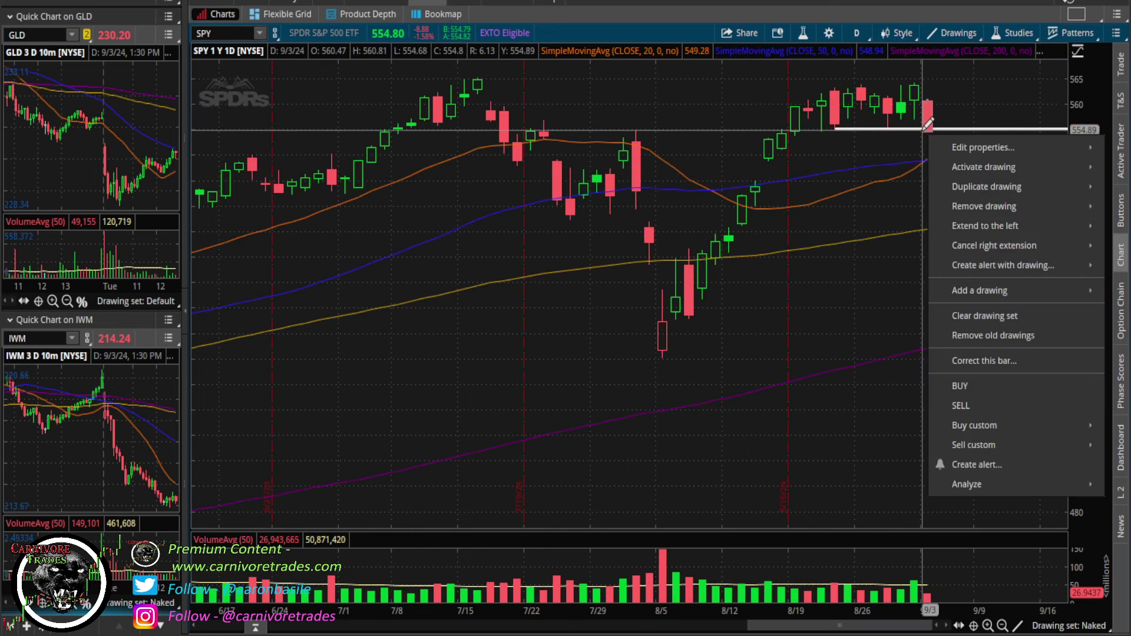
mouse_move(907, 214)
left_click(861, 202)
right_click(882, 134)
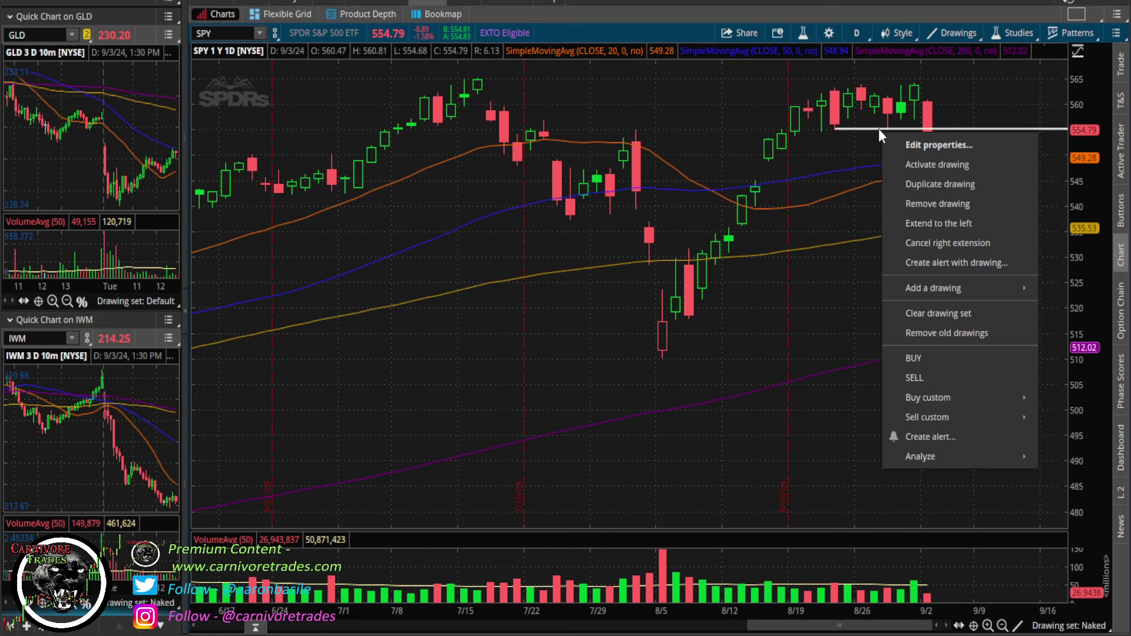
left_click(927, 202)
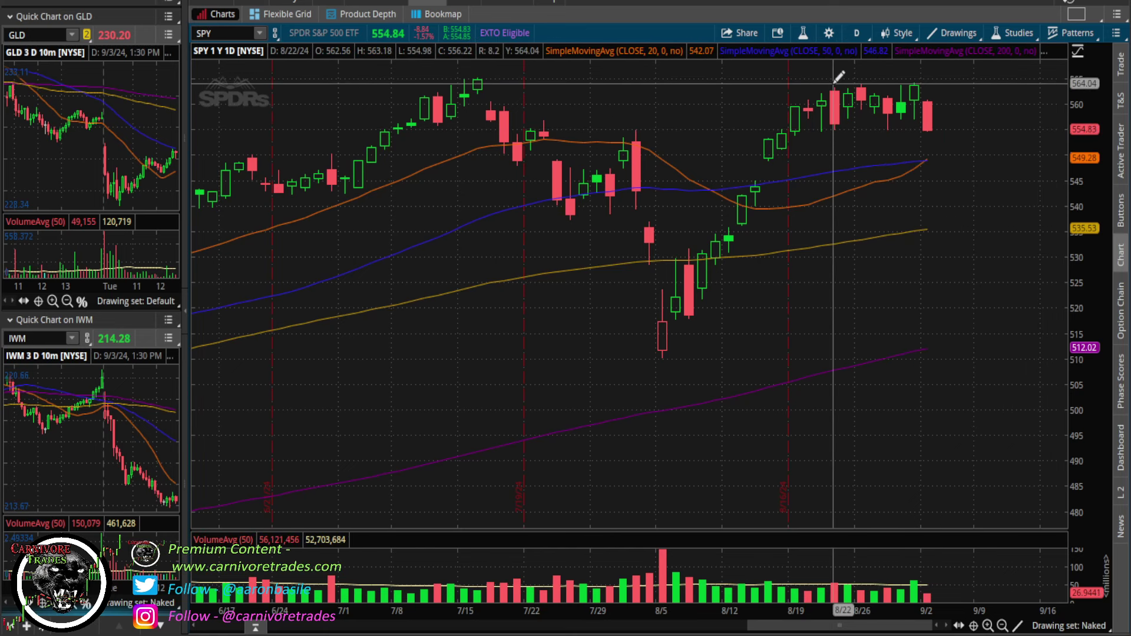
Step: Draw lines across the recent highs near 563 and the recent lows near 555
left_click_drag(833, 84, 940, 83)
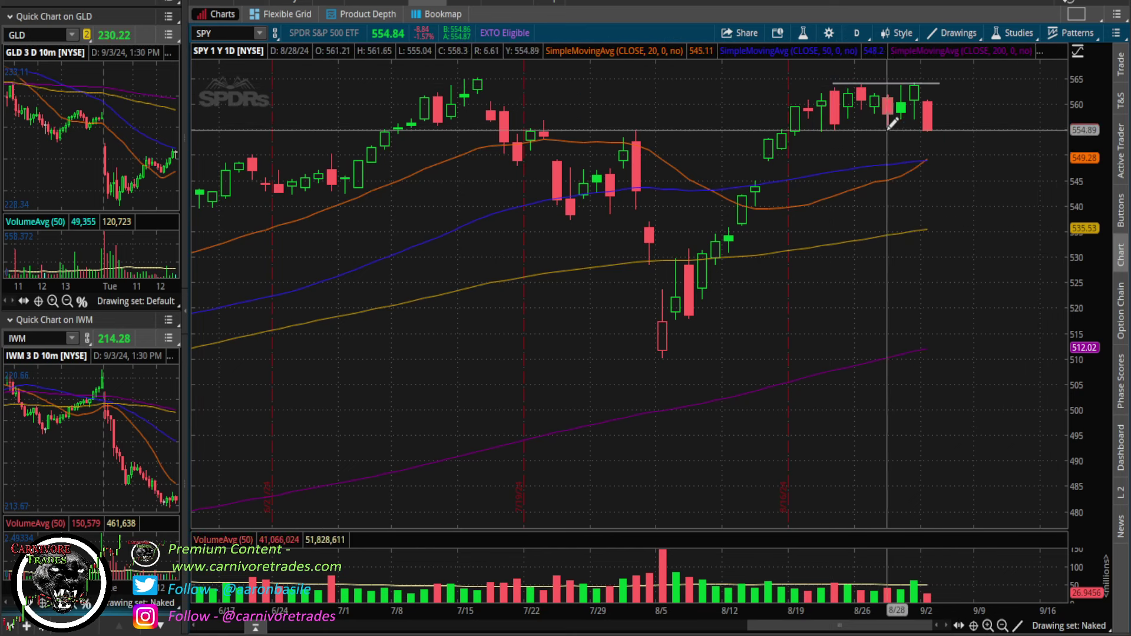
left_click_drag(825, 134, 961, 125)
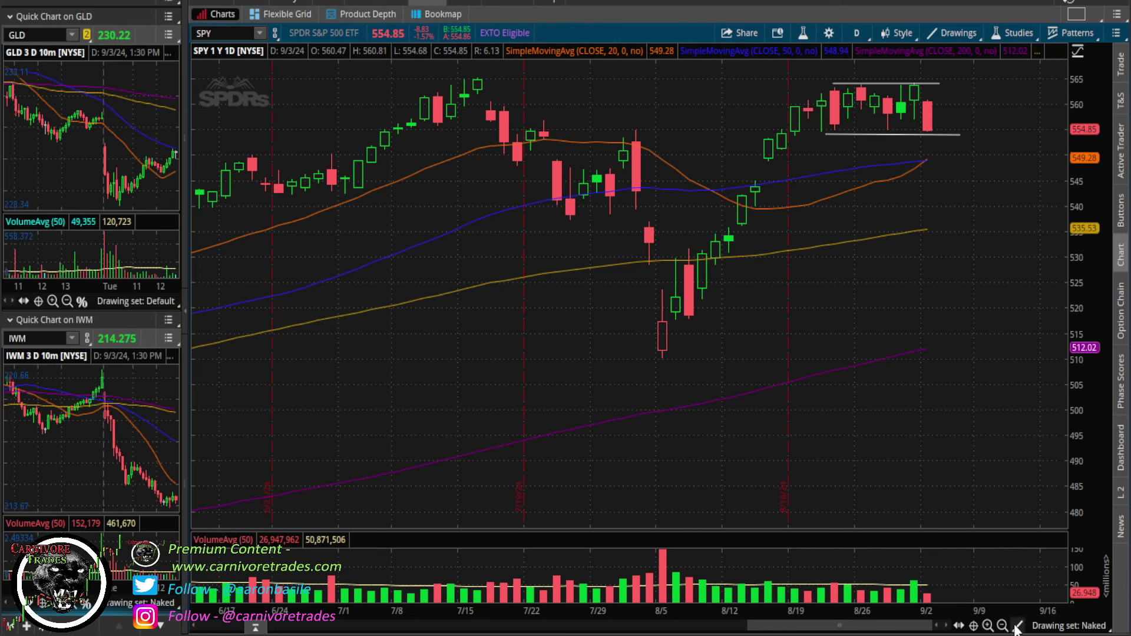
scroll(1013, 170, "down", 5)
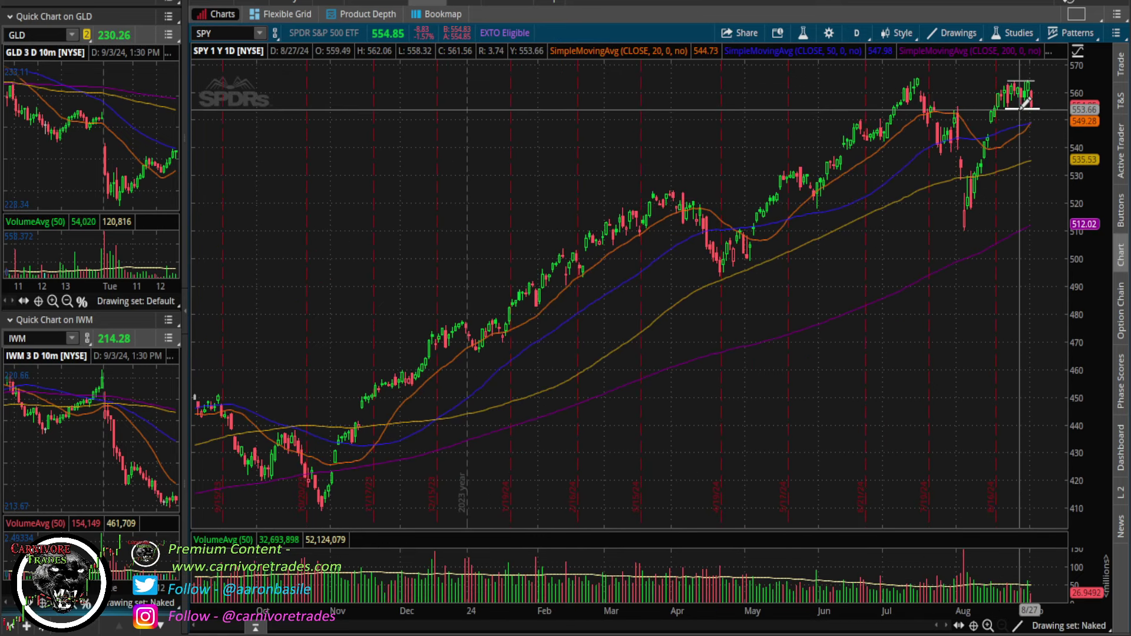
Step: Delete the lower range line and duplicate the upper range line near 564
right_click(1026, 109)
left_click(1033, 160)
right_click(1028, 77)
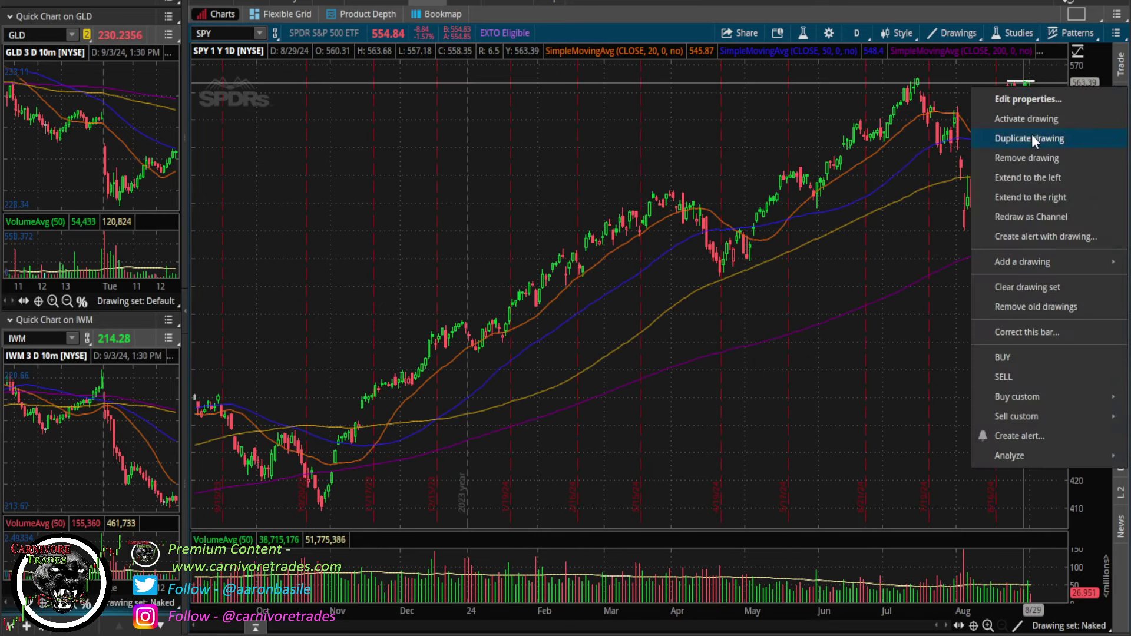
left_click(1031, 139)
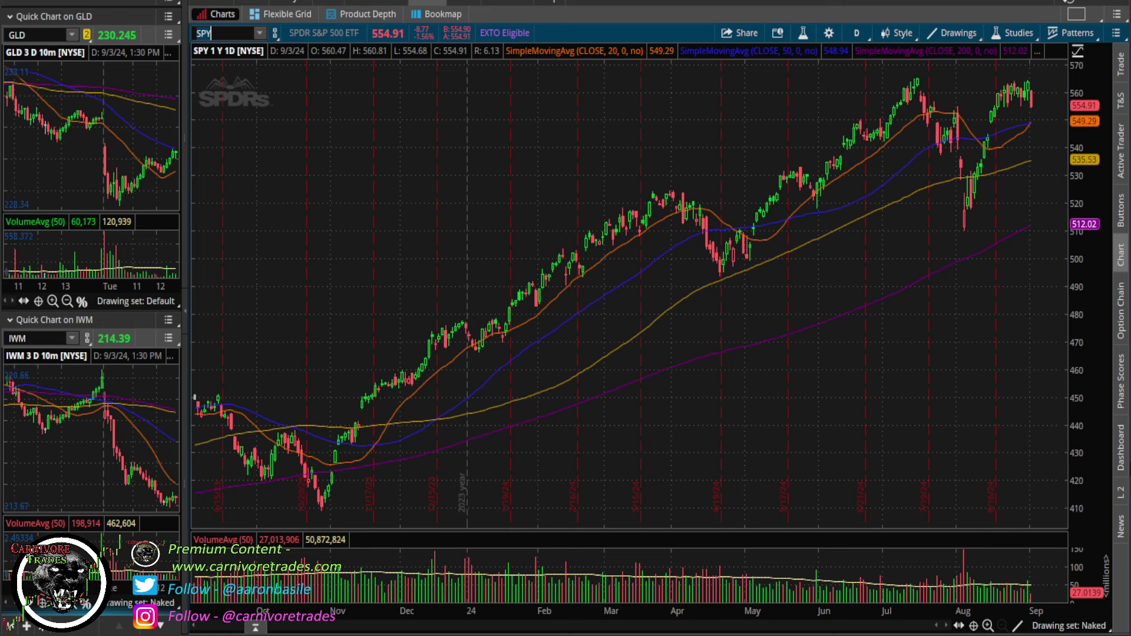
Step: Load the QQQ daily chart, then the NVDA daily chart
type("QQ")
key("Return")
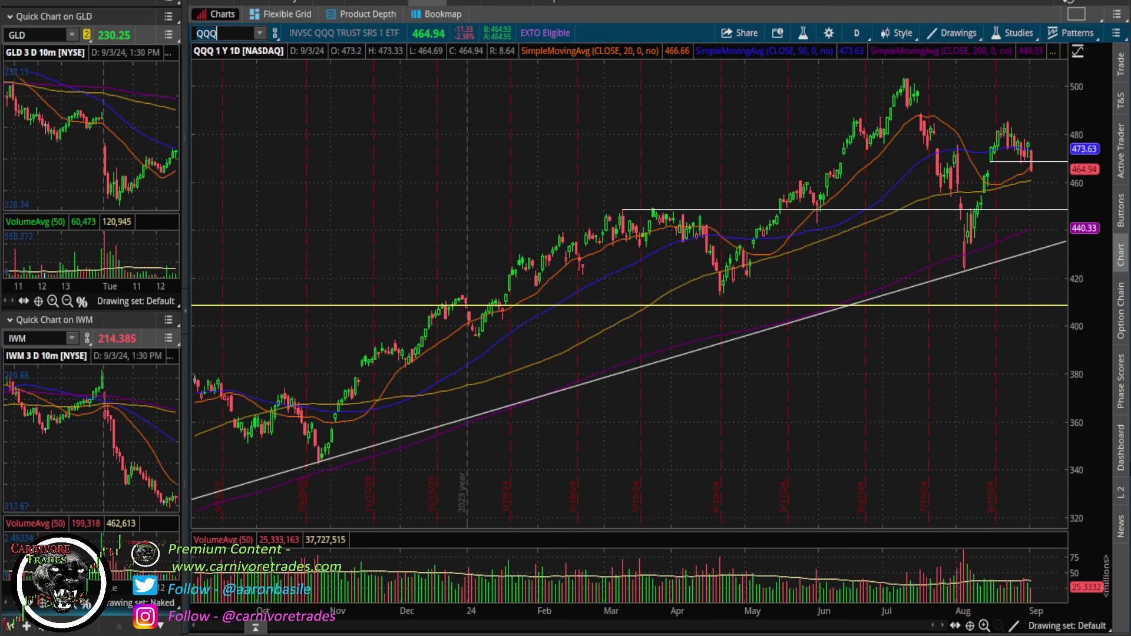
type("NVD")
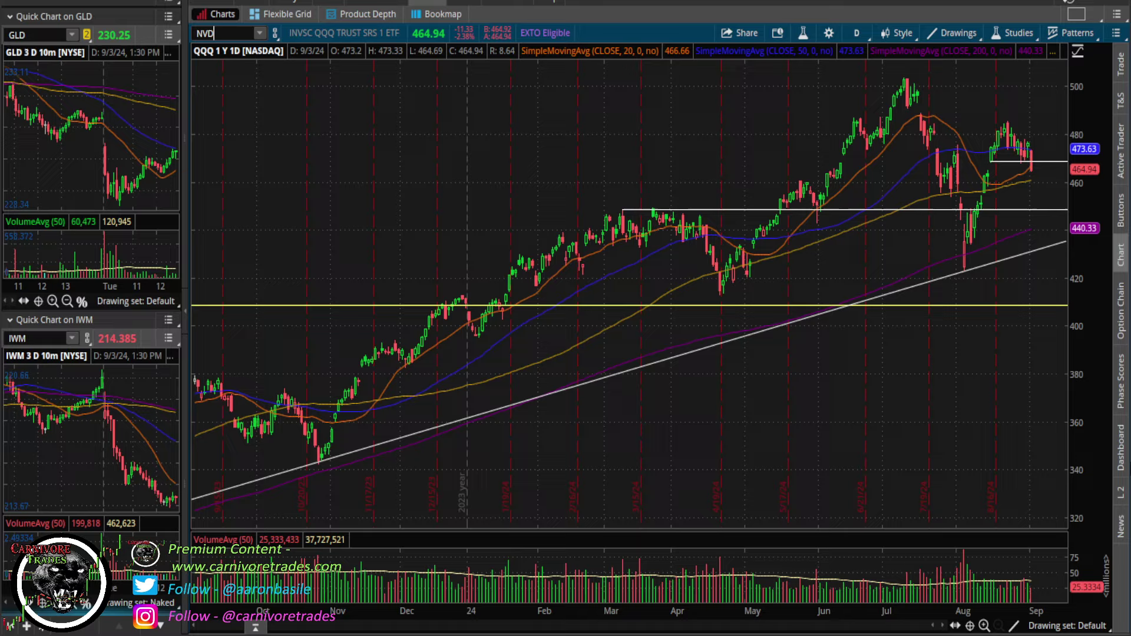
type("A")
key("Return")
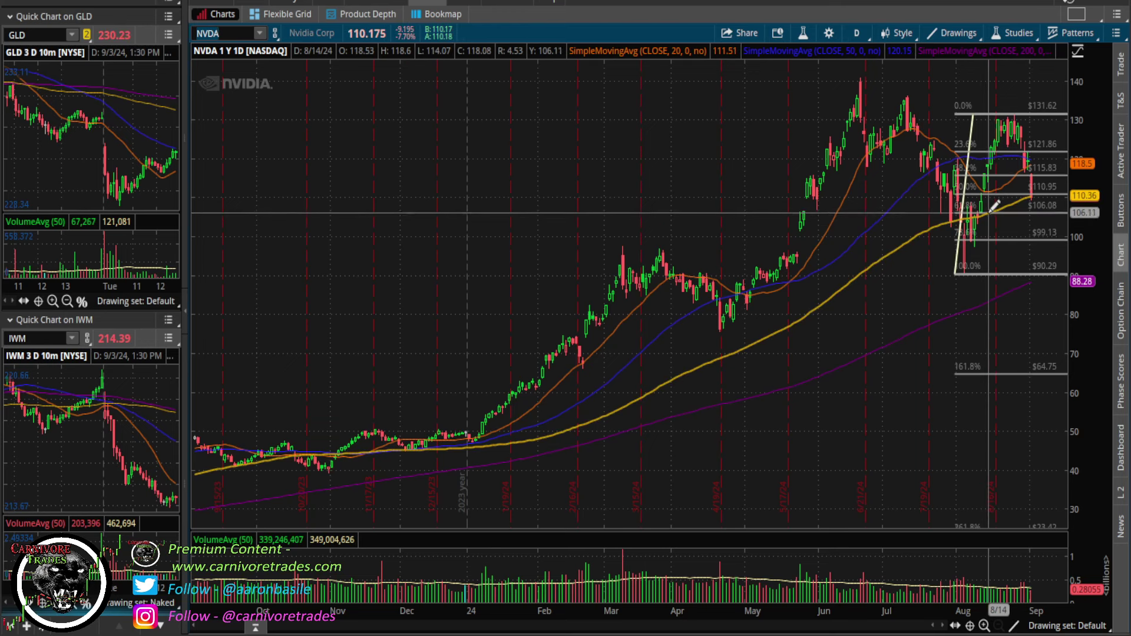
Step: Zoom NVDA into mid-May onward and remove its Fibonacci retracement
left_click_drag(993, 213, 763, 238)
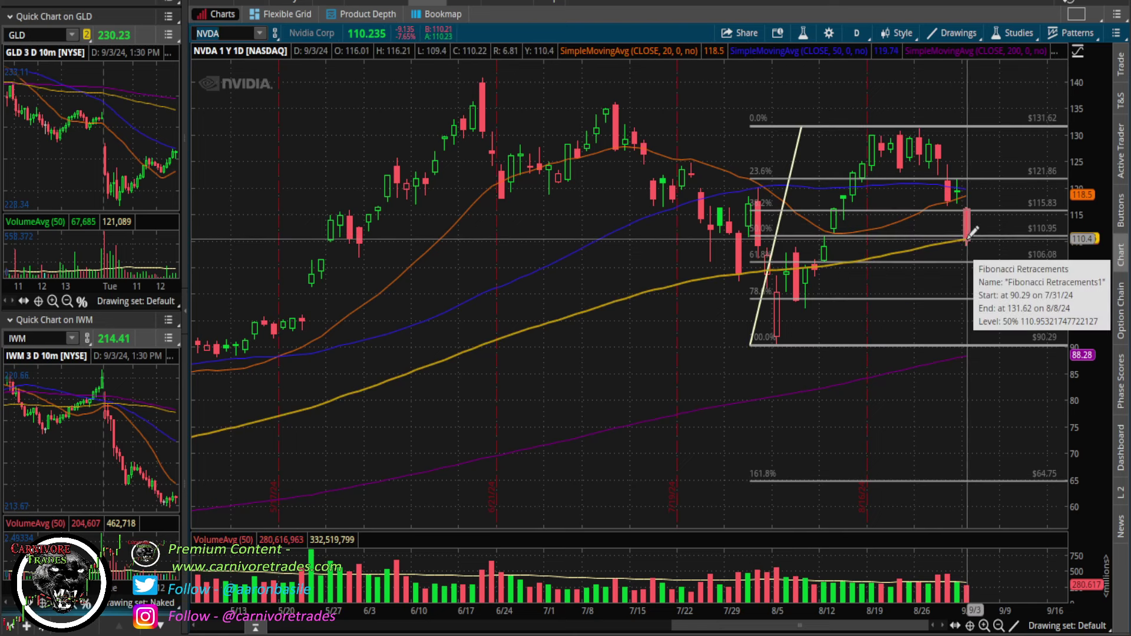
right_click(862, 233)
left_click(907, 311)
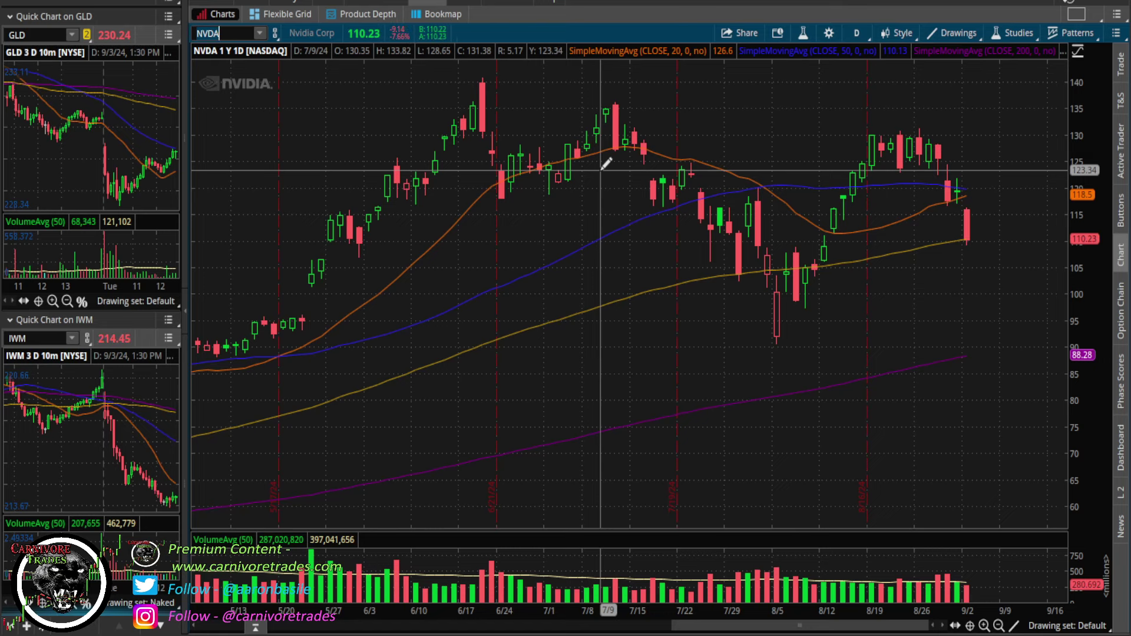
Step: Load the AAPL, MSFT, QQQ and IWM daily charts in turn
type("AAPL")
key("Return")
type("MSFT")
key("Return")
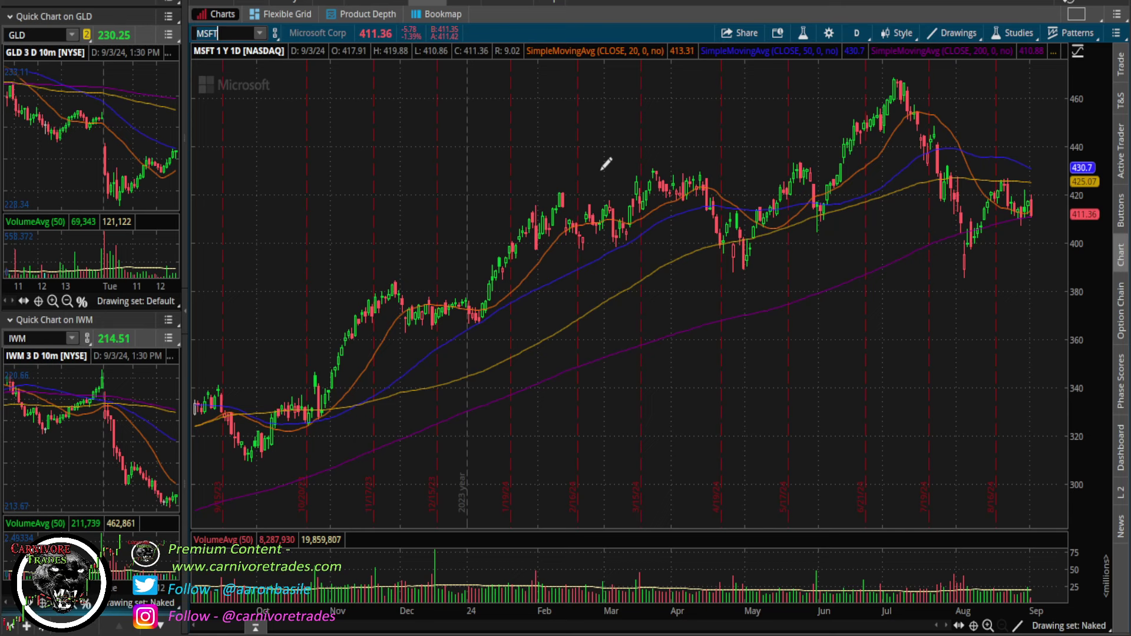
type("QQQ")
key("Return")
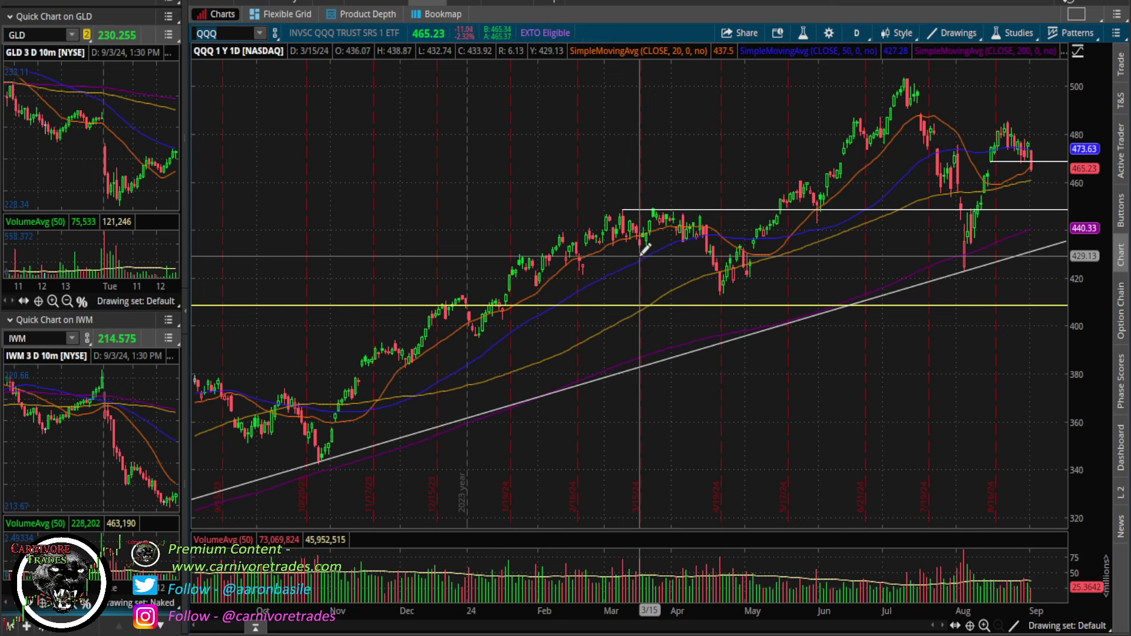
type("M")
key("Return")
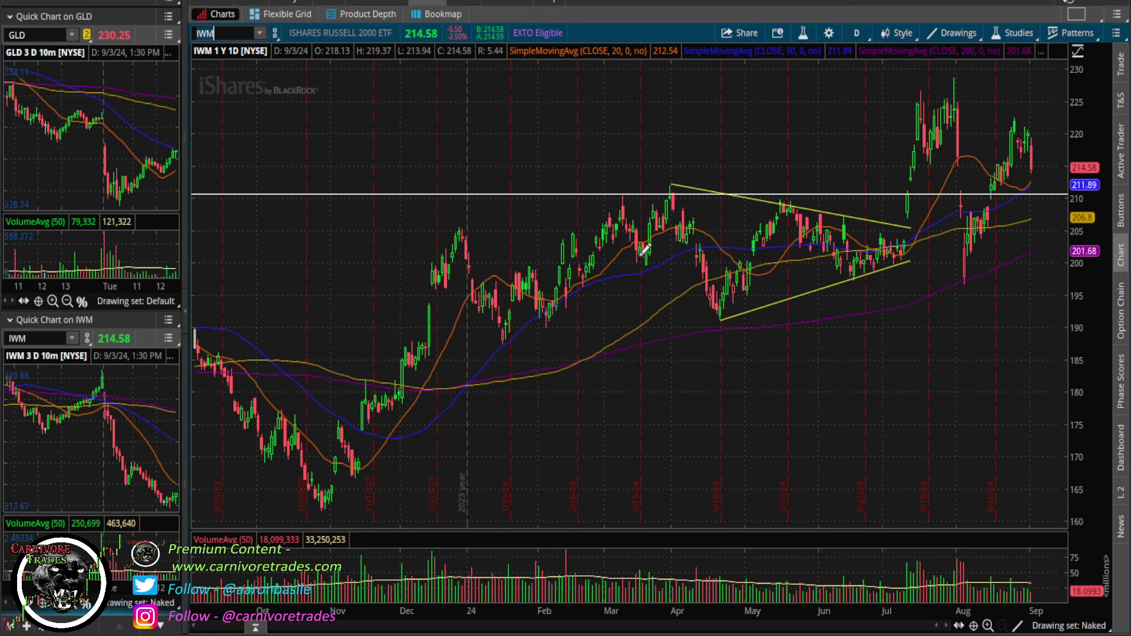
Step: Zoom into IWM's recent bars, return to the full year, then load DIA
scroll(765, 184, "up", 3)
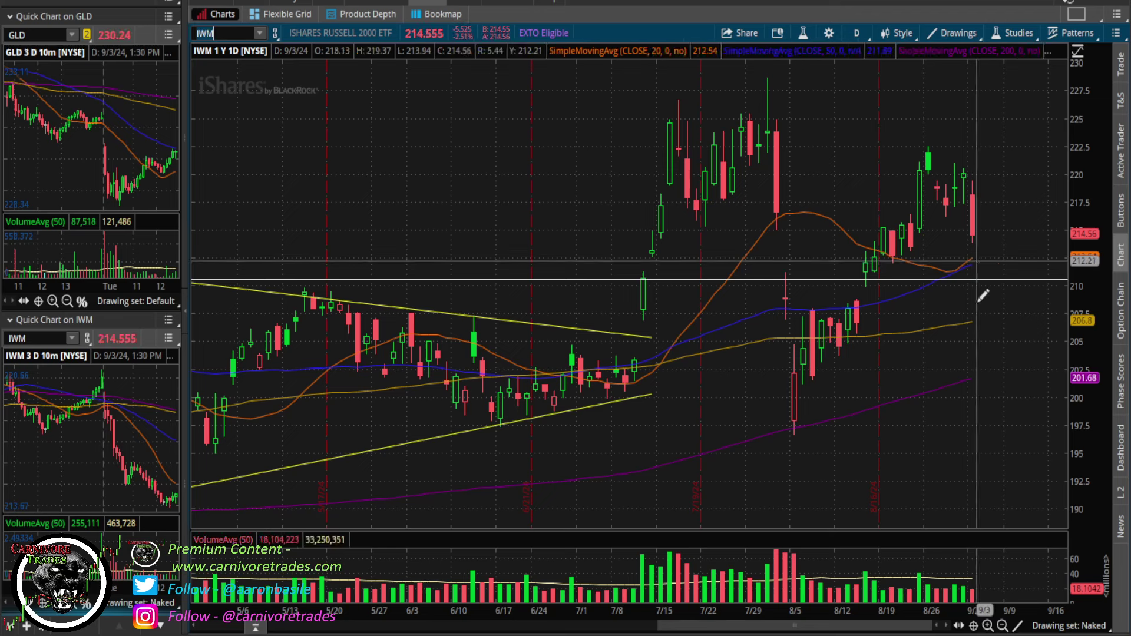
left_click(1001, 626)
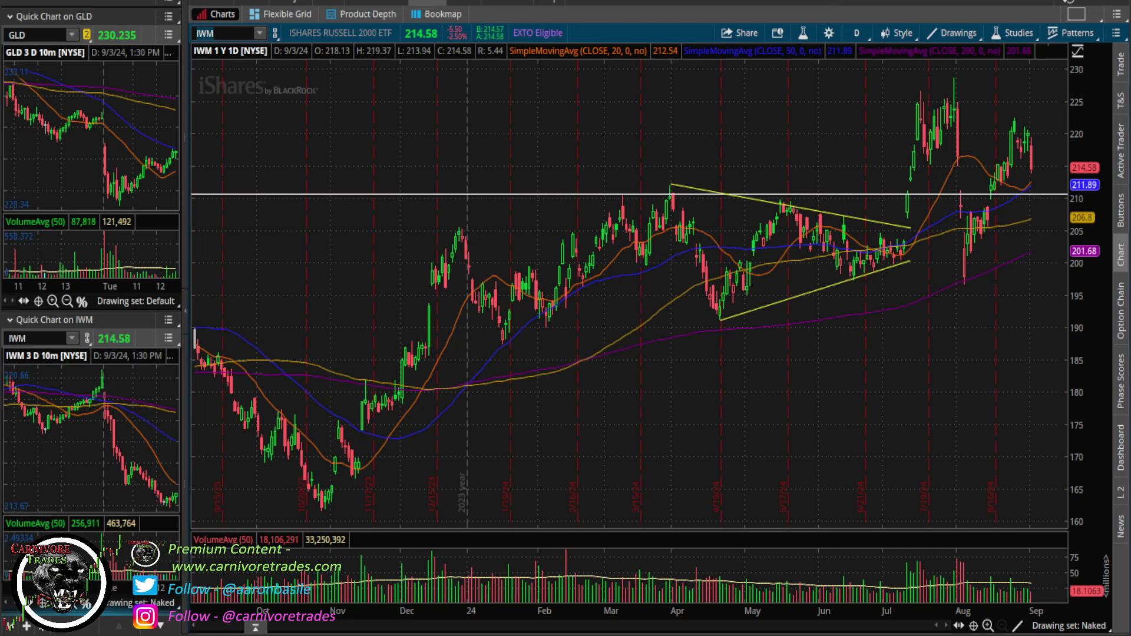
type("DIA")
key("Return")
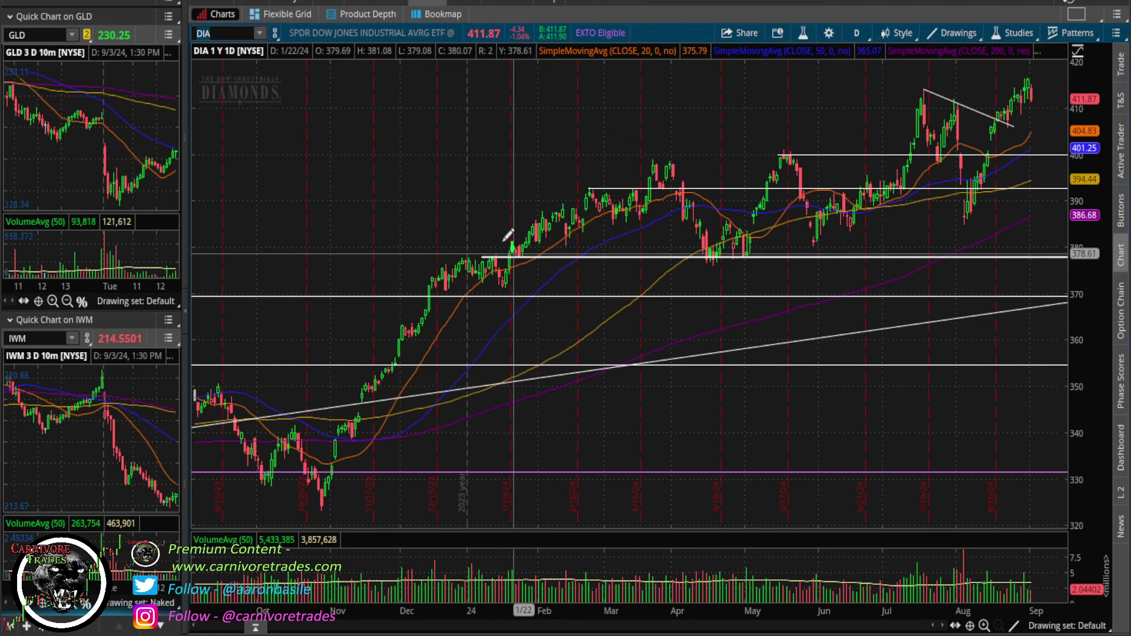
Step: Load the SPY daily chart, then the SMH semiconductor chart
type("SPY")
key("Return")
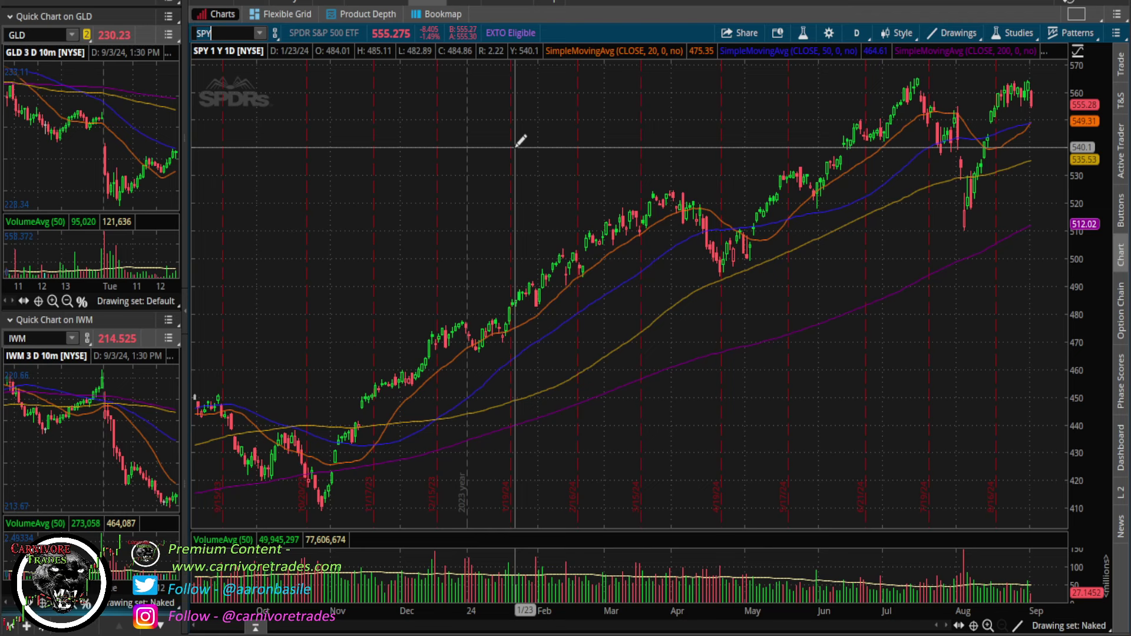
type("H")
key("Return")
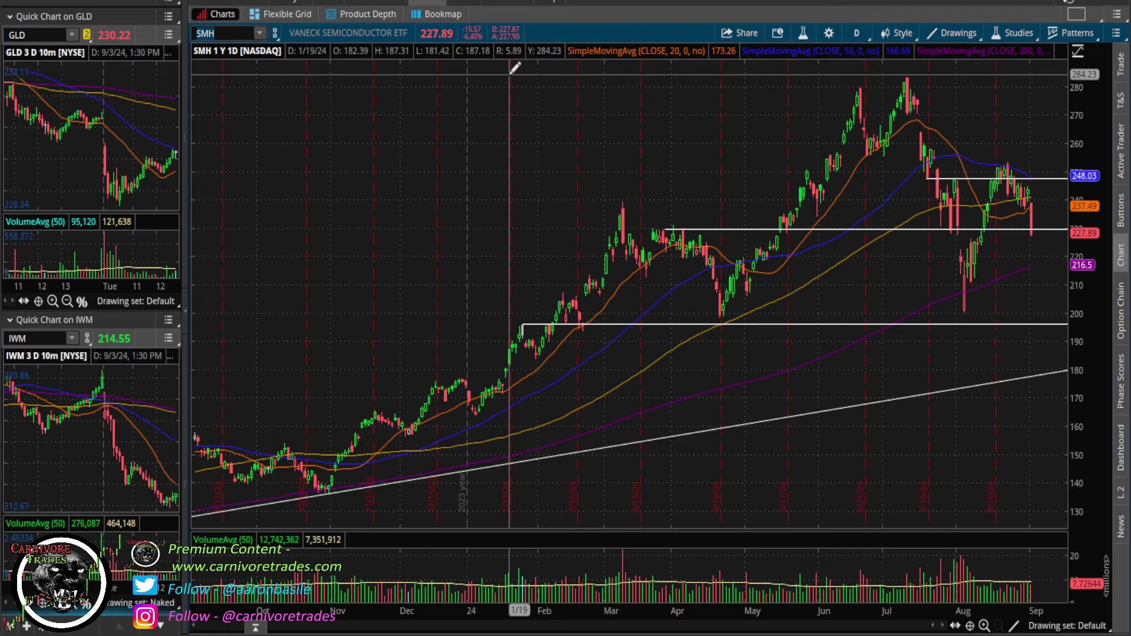
Step: Zoom SMH to late April and draw a Fibonacci retracement from the 200 low to the 253.67 high
left_click_drag(732, 265, 1067, 265)
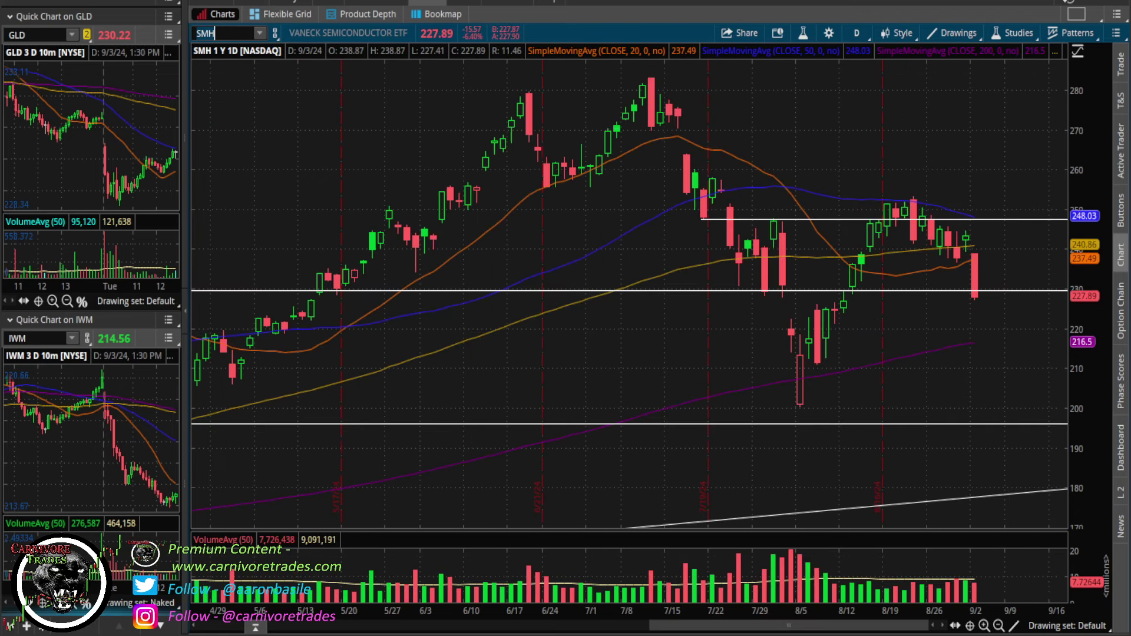
left_click(1013, 627)
left_click(1019, 499)
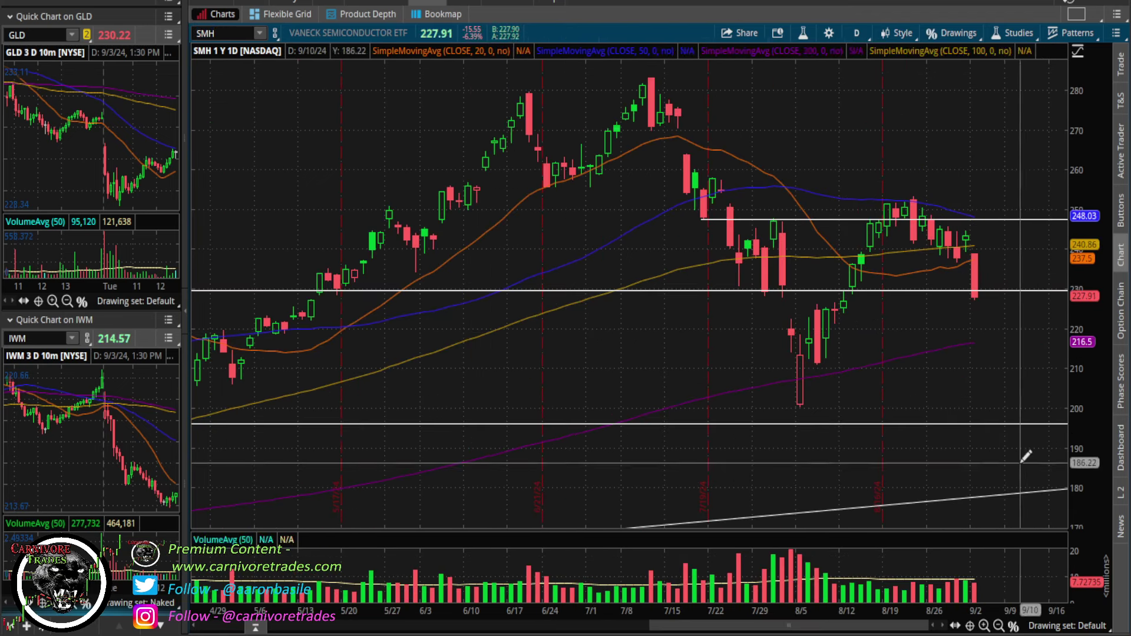
left_click(776, 407)
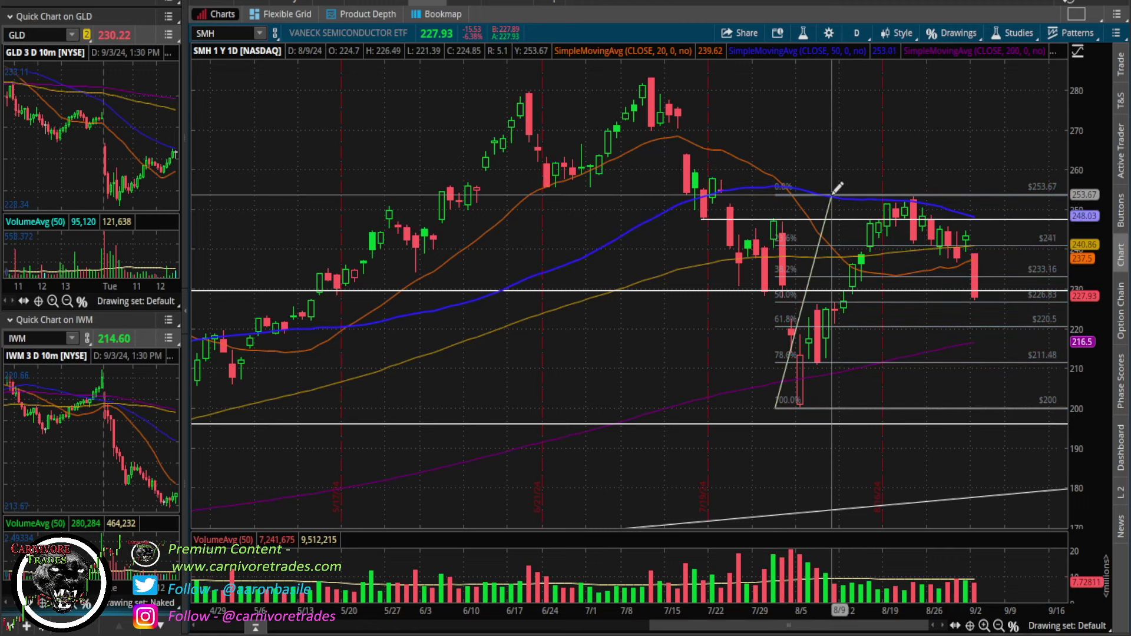
left_click(833, 192)
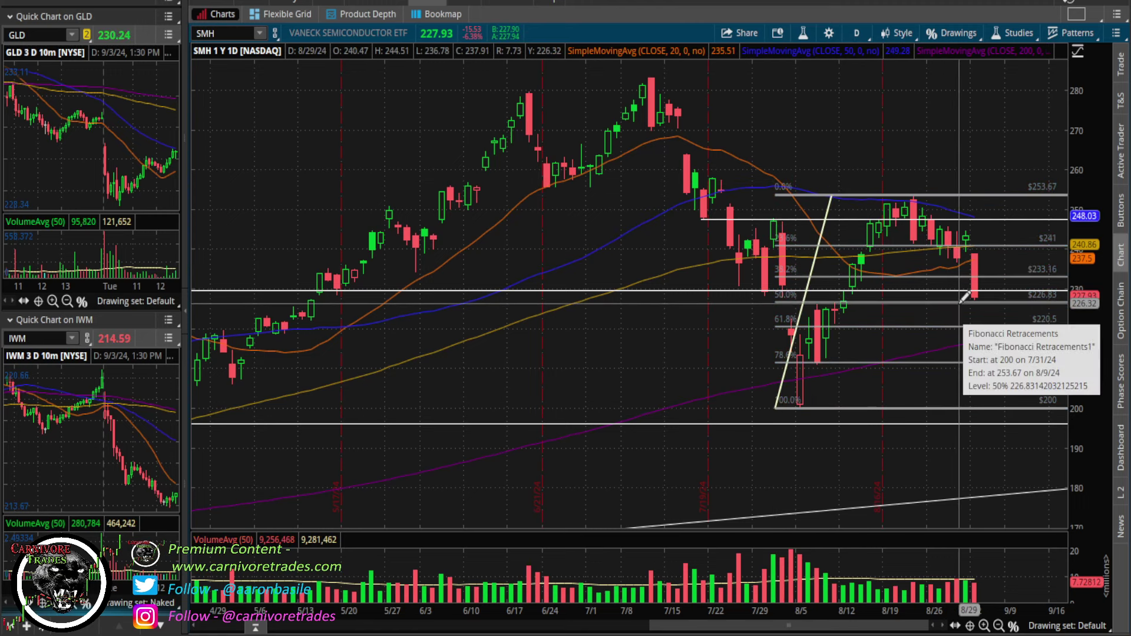
left_click(998, 626)
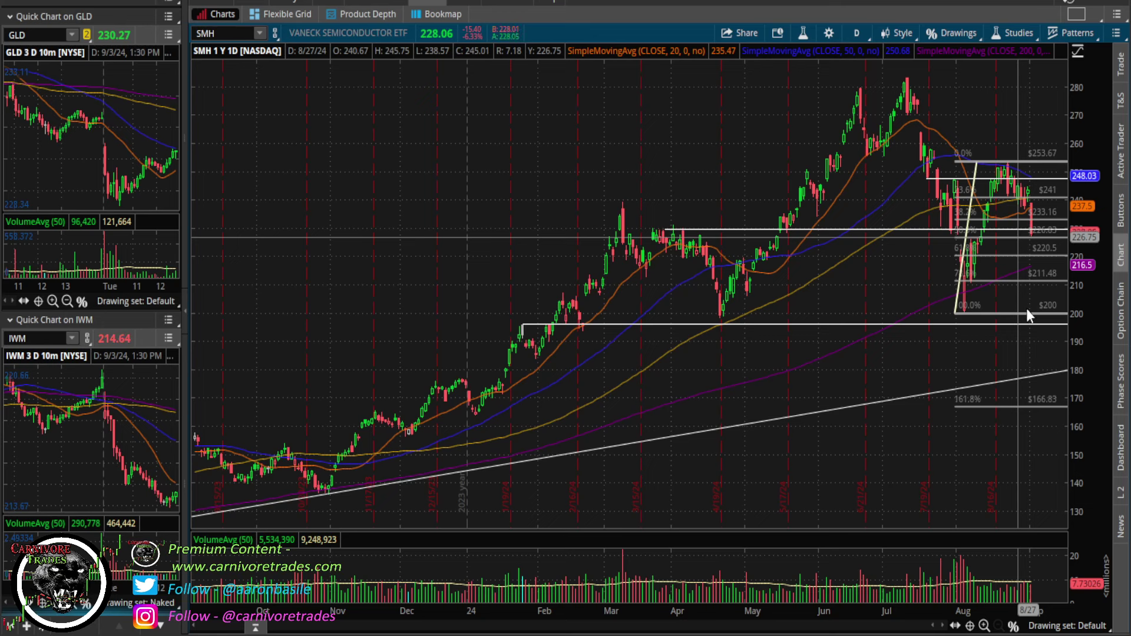
Step: Remove the Fibonacci retracement from SMH and load the IGV daily chart
key("Delete")
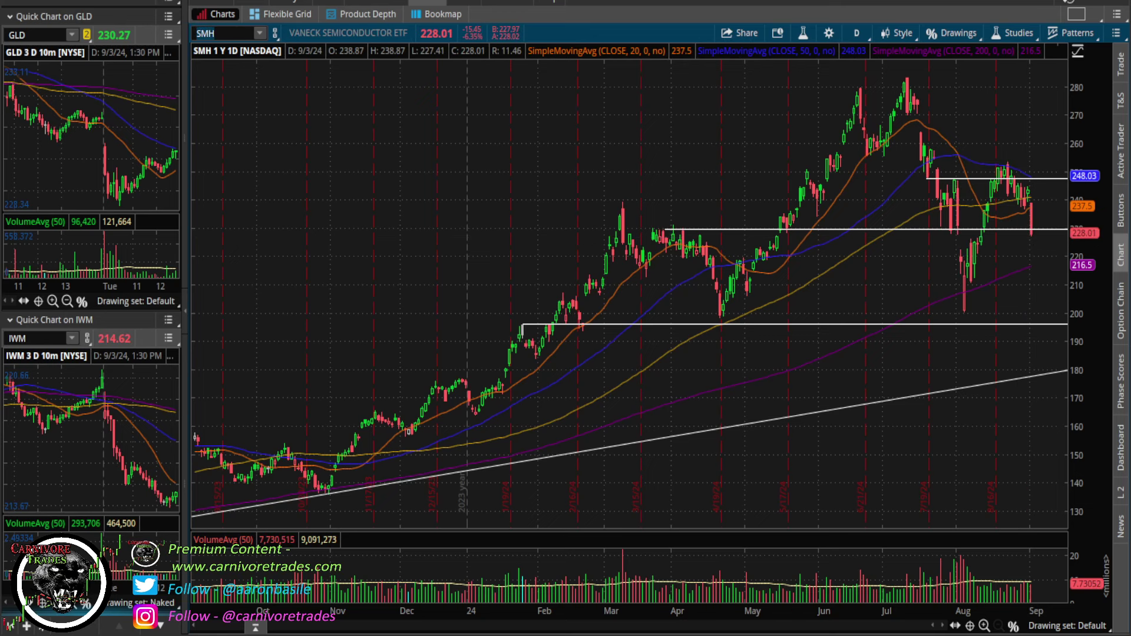
type("IGV")
key("Return")
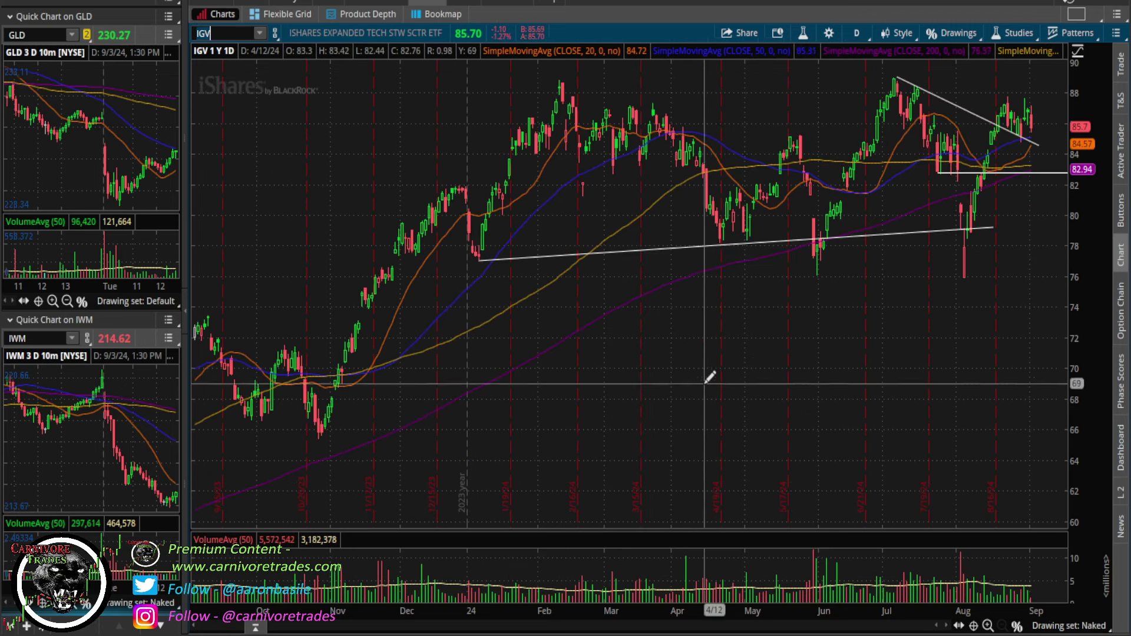
Step: Zoom IGV in and back out to a year, then load NFLX, META and AMZN
scroll(765, 365, "up", 3)
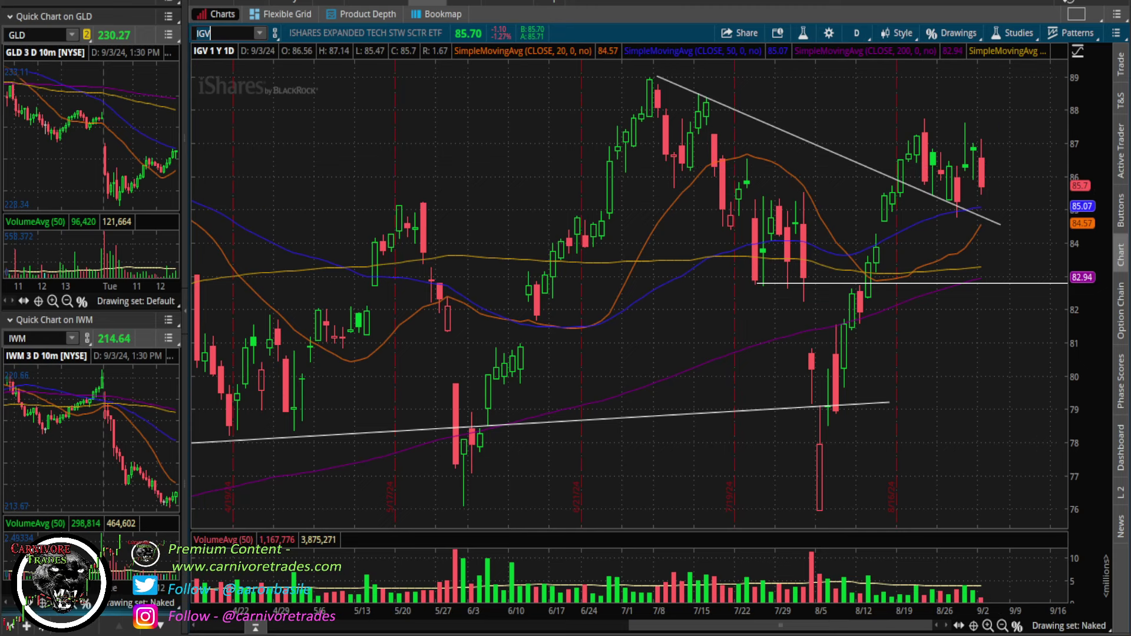
left_click(1002, 625)
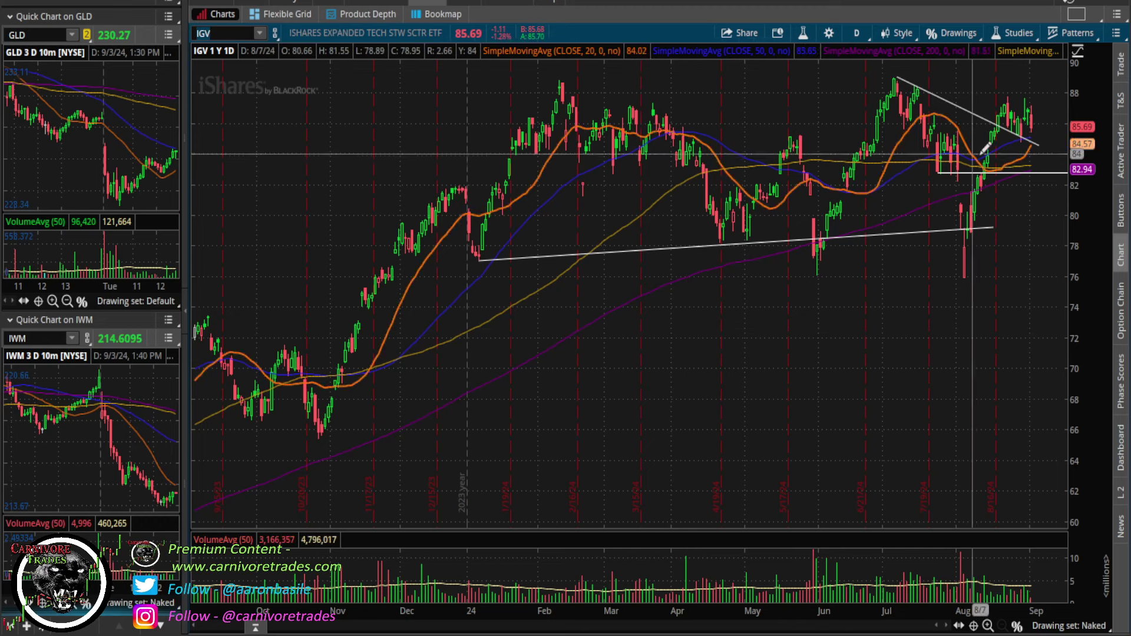
type("NFLX")
key("Return")
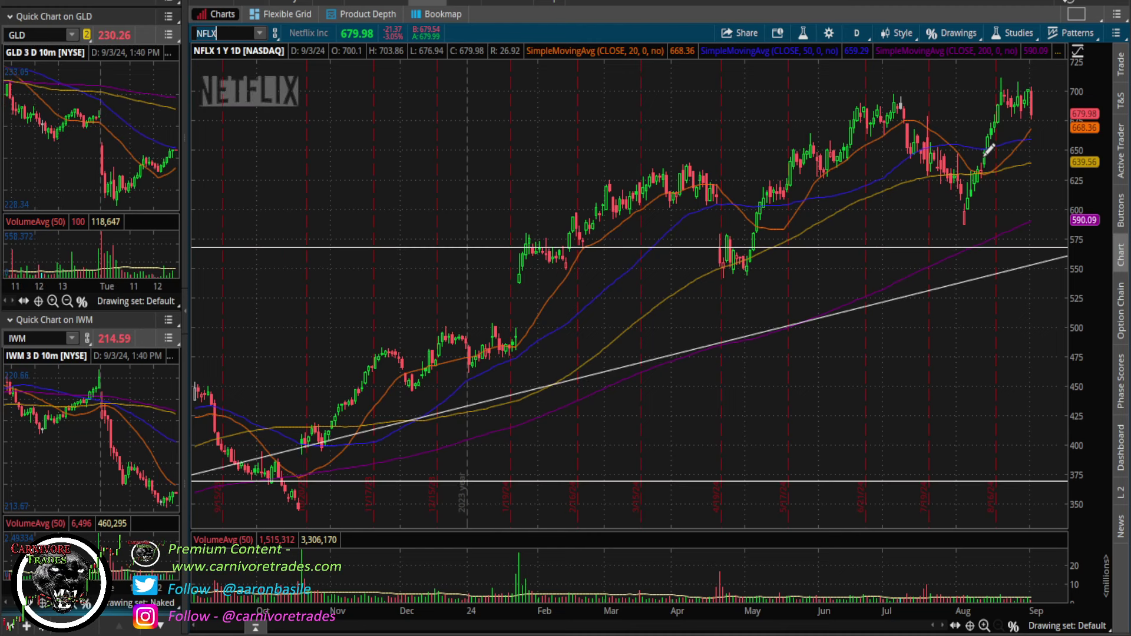
type("META")
key("Return")
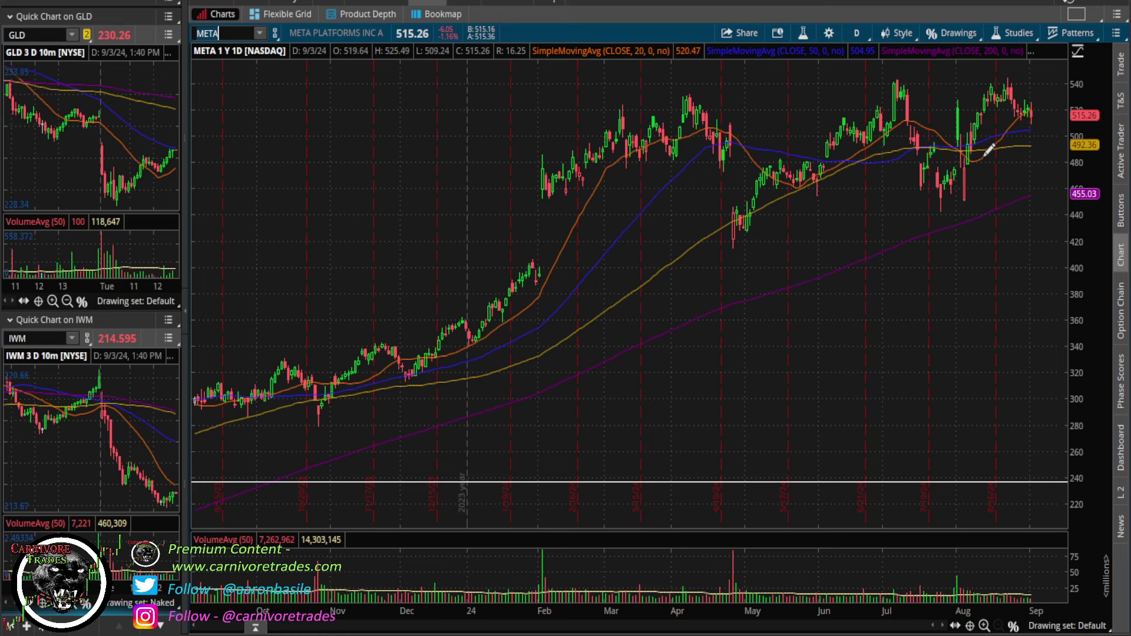
type("AMZN")
key("Return")
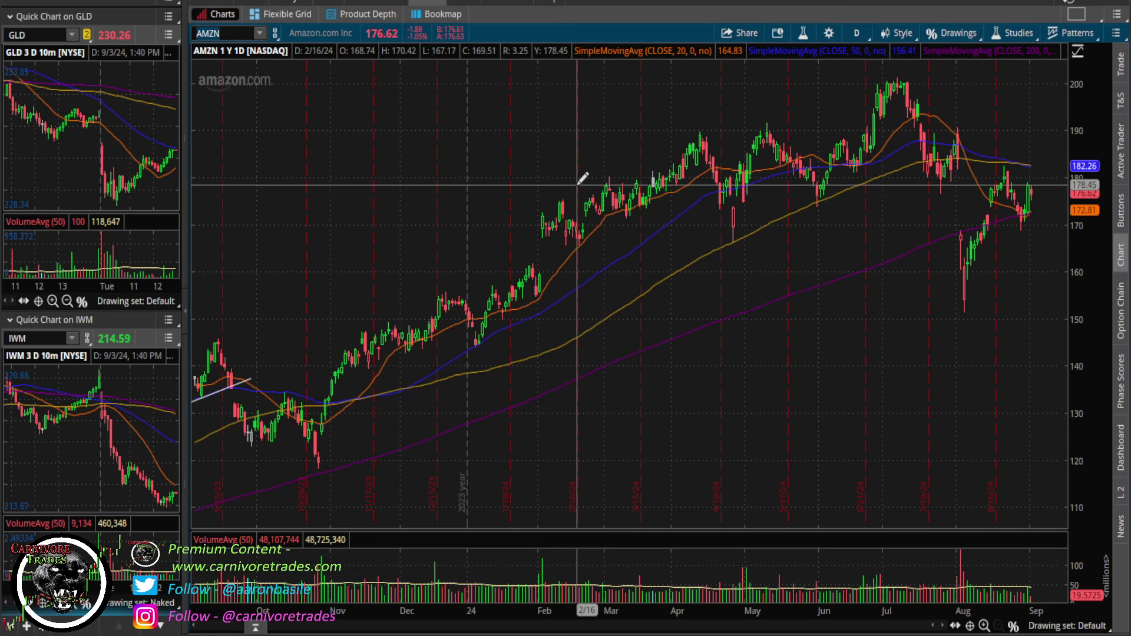
Step: Load the AAPL, NVDA, MSFT and GOOG daily charts, correcting the mistyped GOOG ticker
type("AAPL")
key("Return")
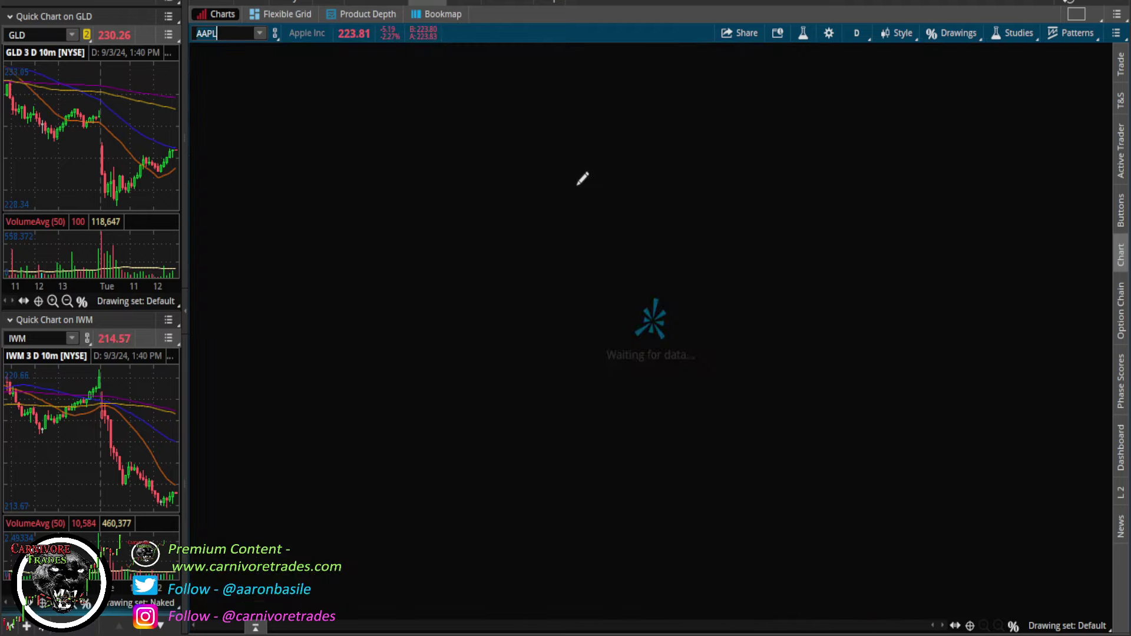
type("NVDA")
key("Return")
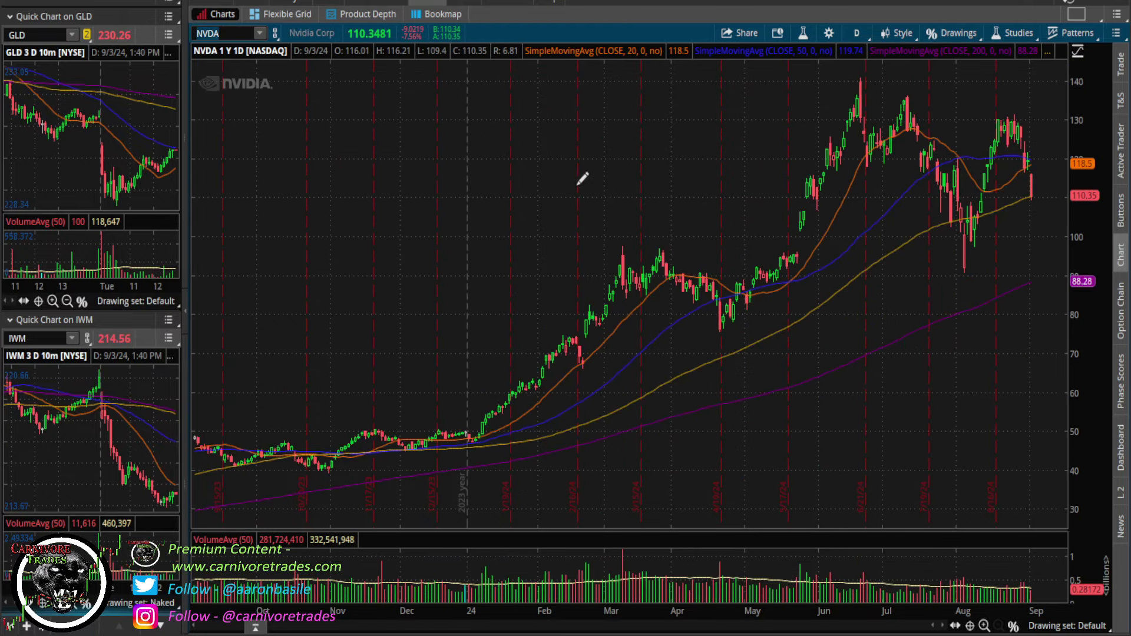
type("MSFT")
key("Return")
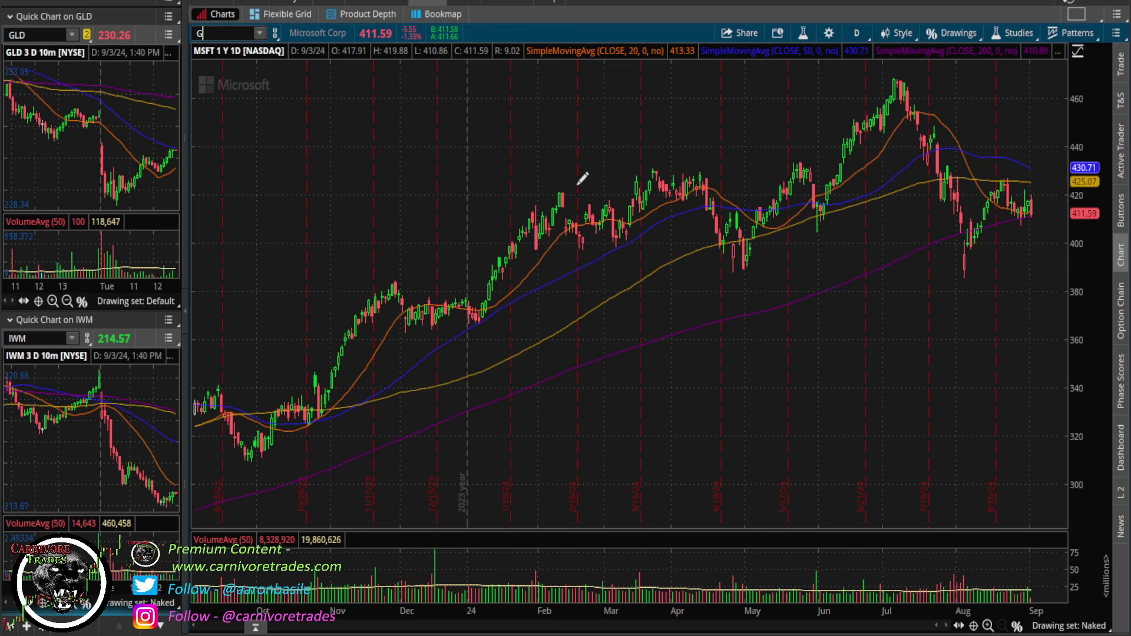
type("GOOGLK")
key("Return")
key("BackSpace")
key("BackSpace")
key("Return")
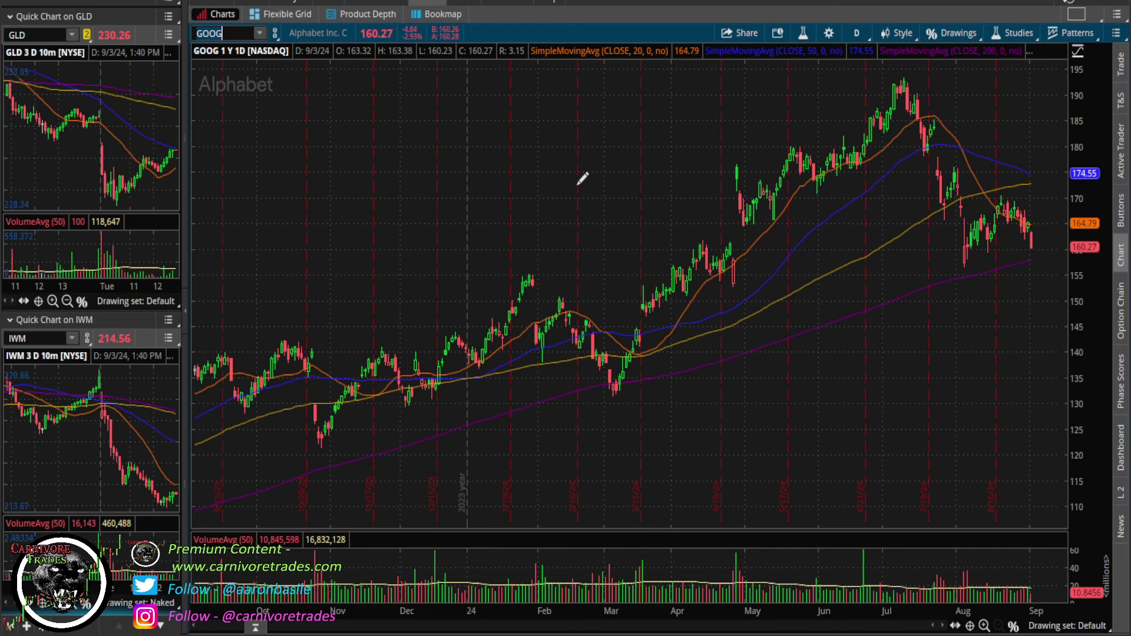
Step: Load the IGV chart again, then the $DJT Dow Jones Transportation chart
type("IGV")
key("Return")
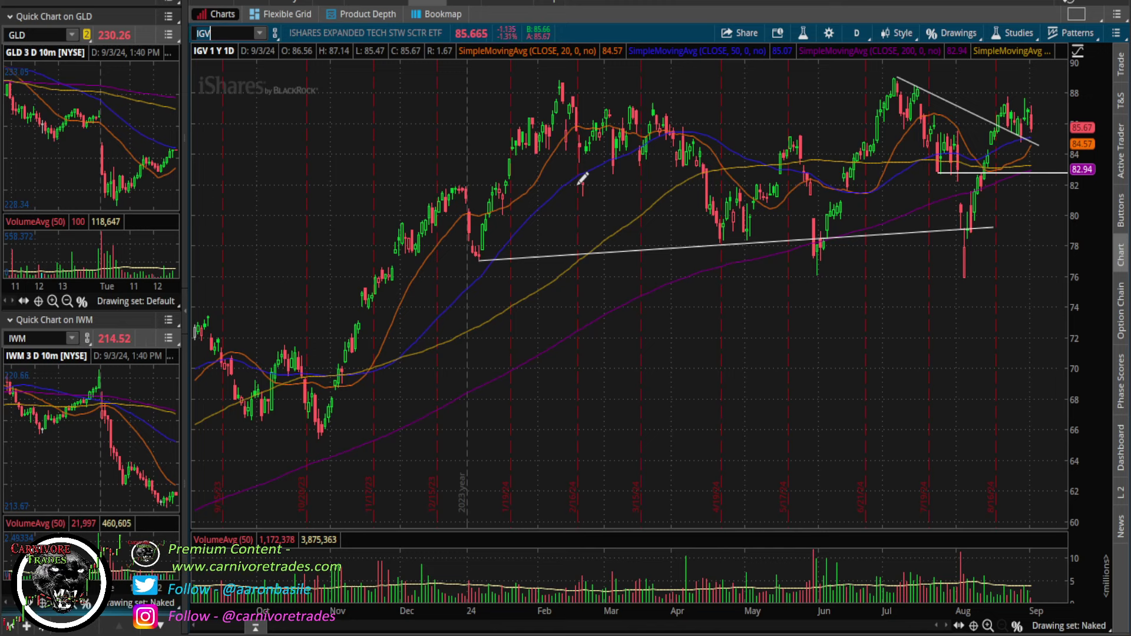
type("$DJT")
key("Return")
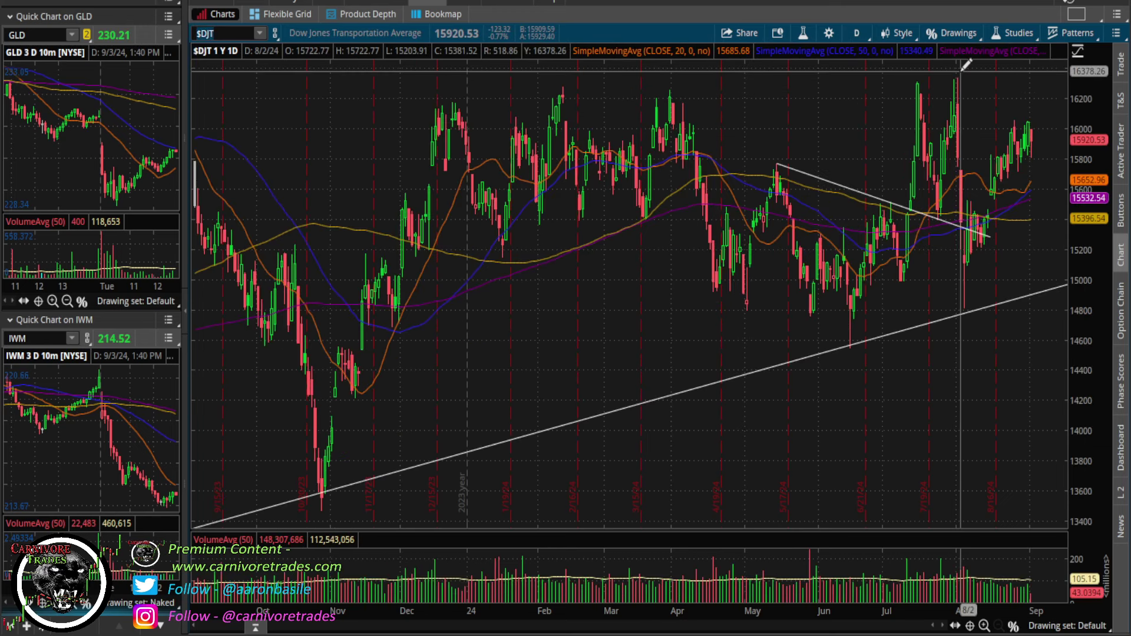
Step: Zoom into $DJT, return to the one-year view, then switch to TradingView's US02Y chart
scroll(854, 229, "up", 3)
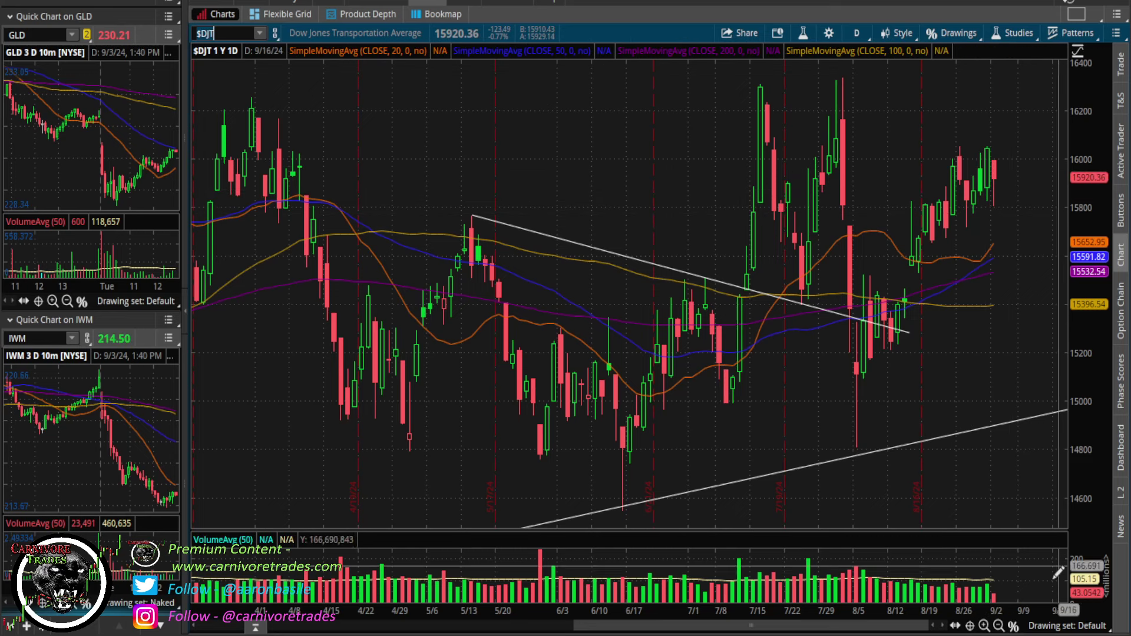
left_click(997, 626)
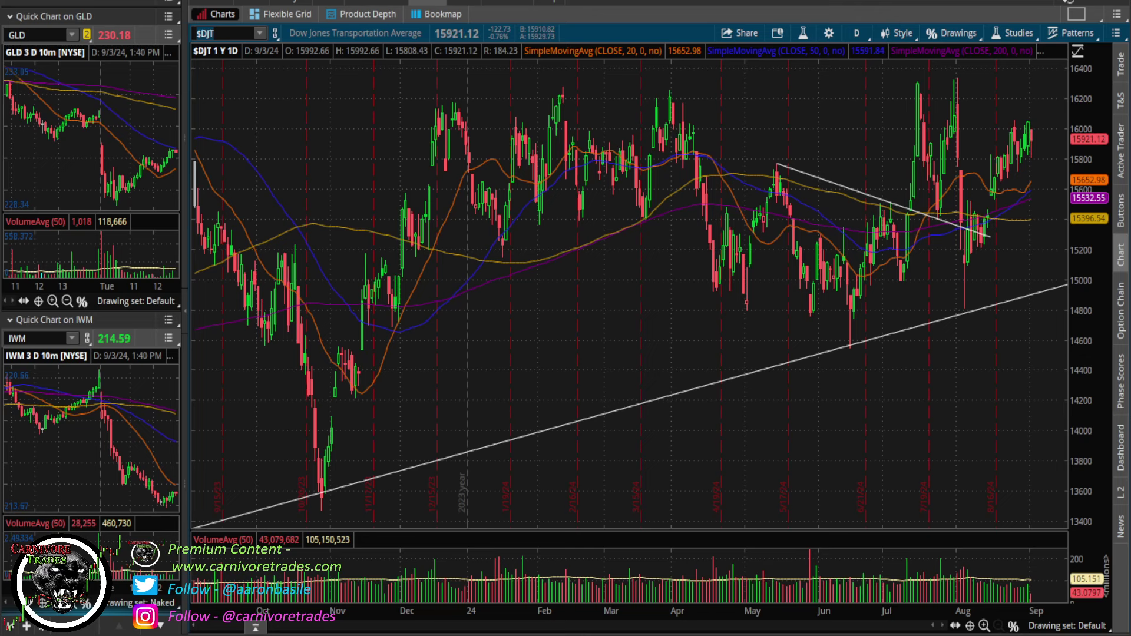
key("alt+Tab")
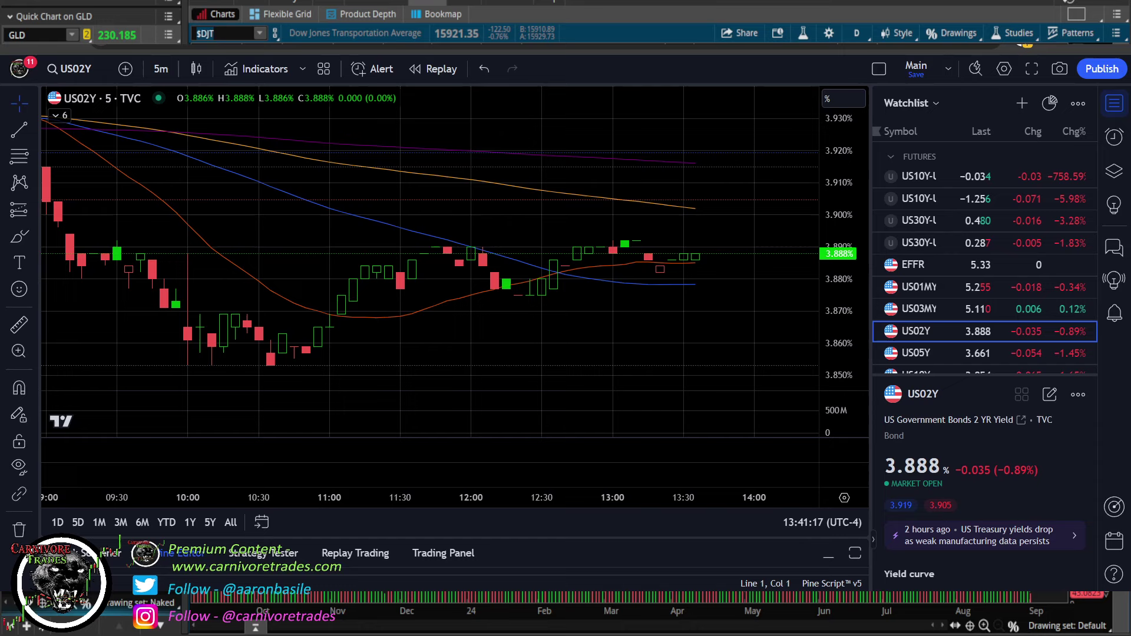
Step: Set the US02Y chart to 1-day candles
left_click(161, 69)
left_click(183, 478)
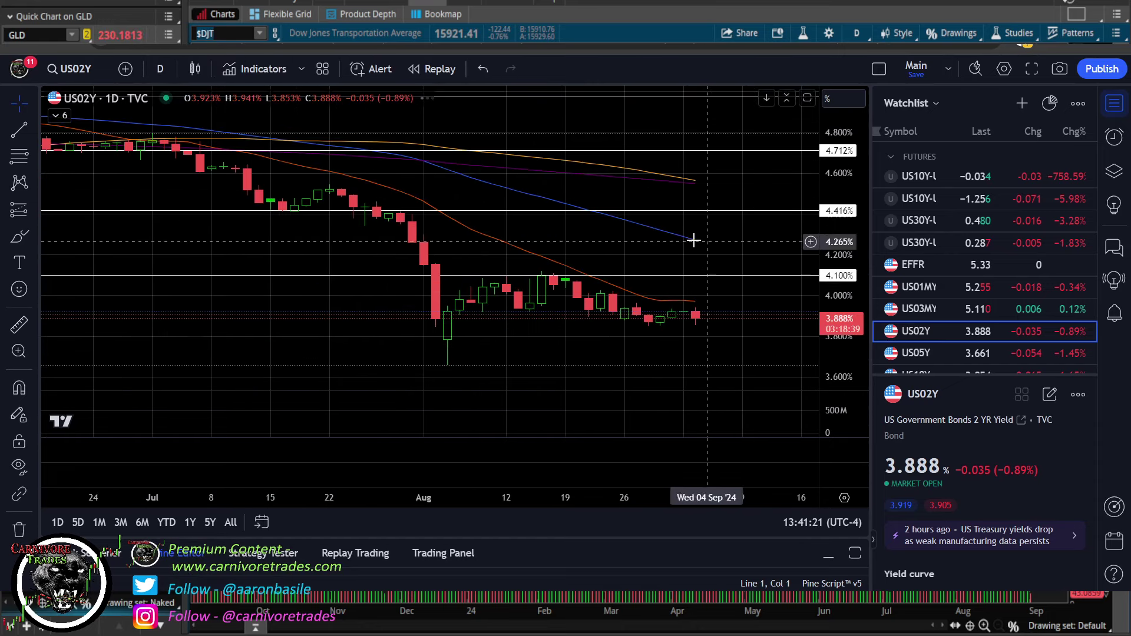
scroll(682, 328, "down", 1)
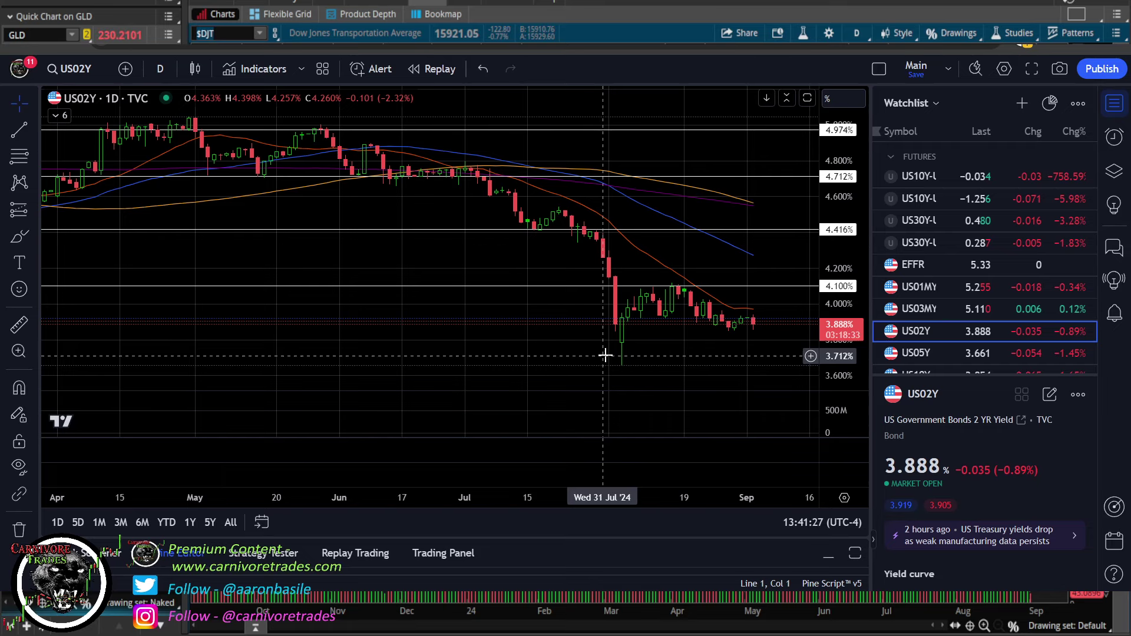
scroll(992, 238, "down", 1)
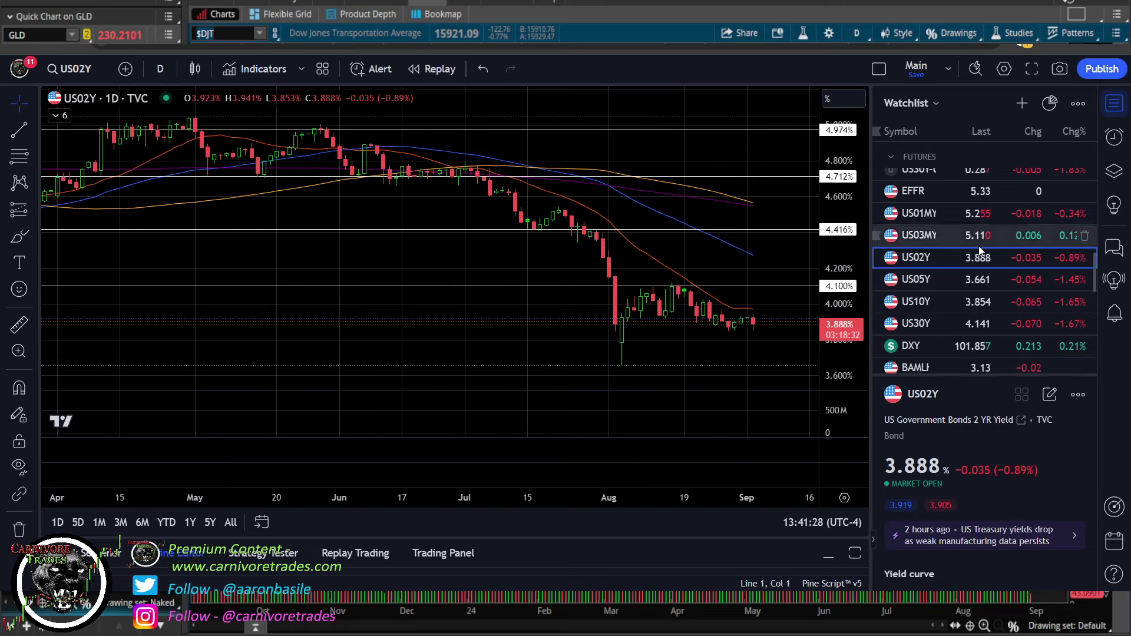
Step: Cycle through US05Y, US02Y, US10Y and US30Y, ending on US10Y
left_click(928, 280)
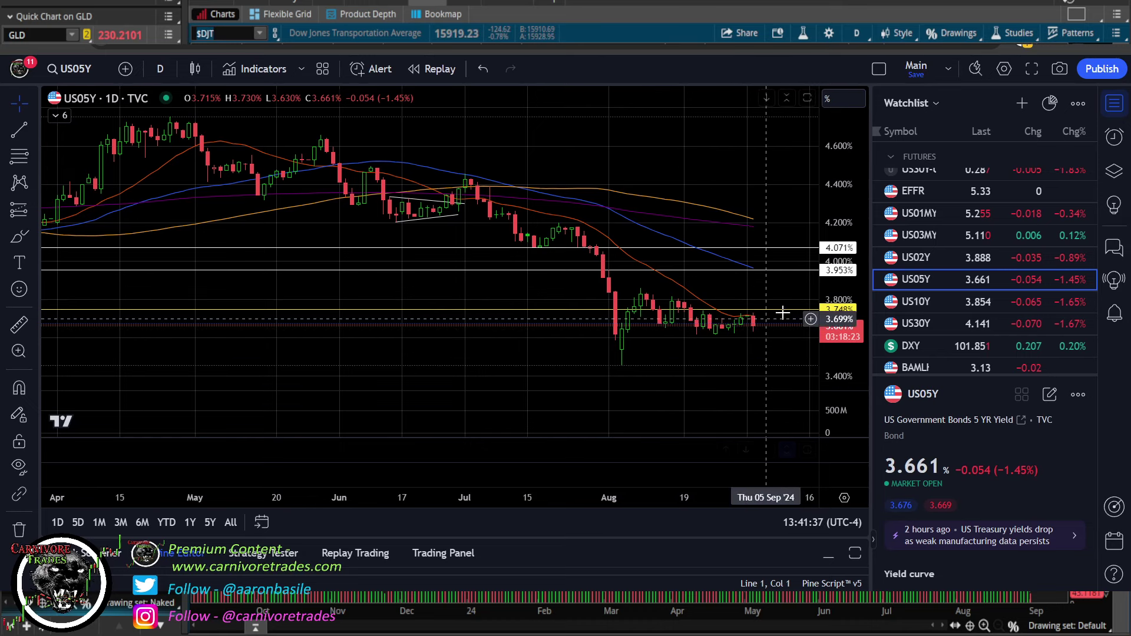
left_click(921, 266)
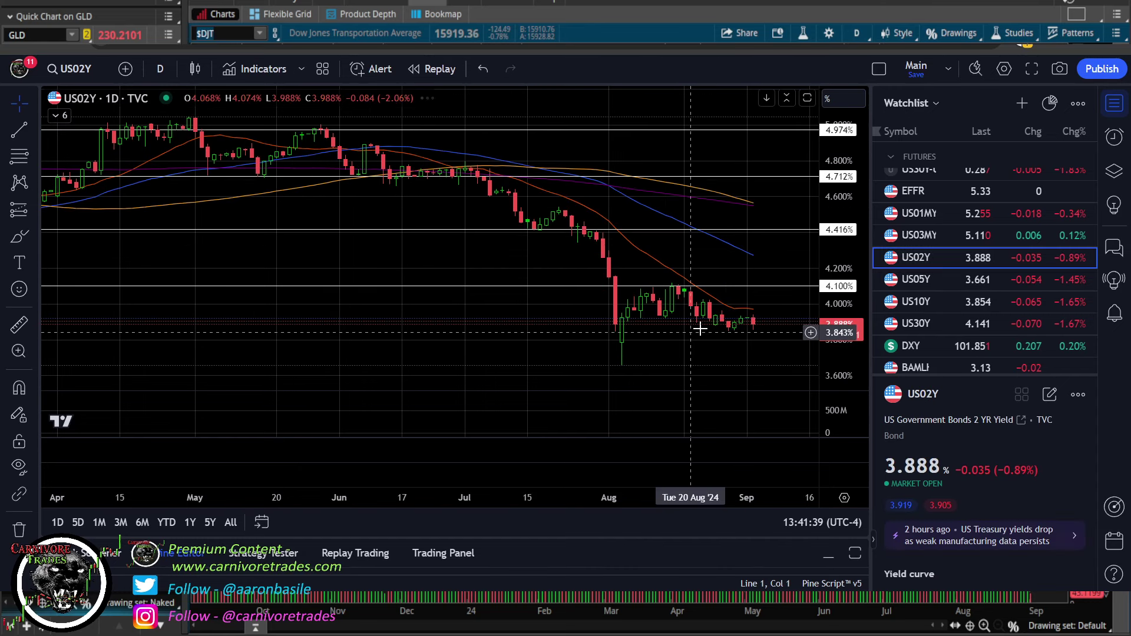
left_click(940, 302)
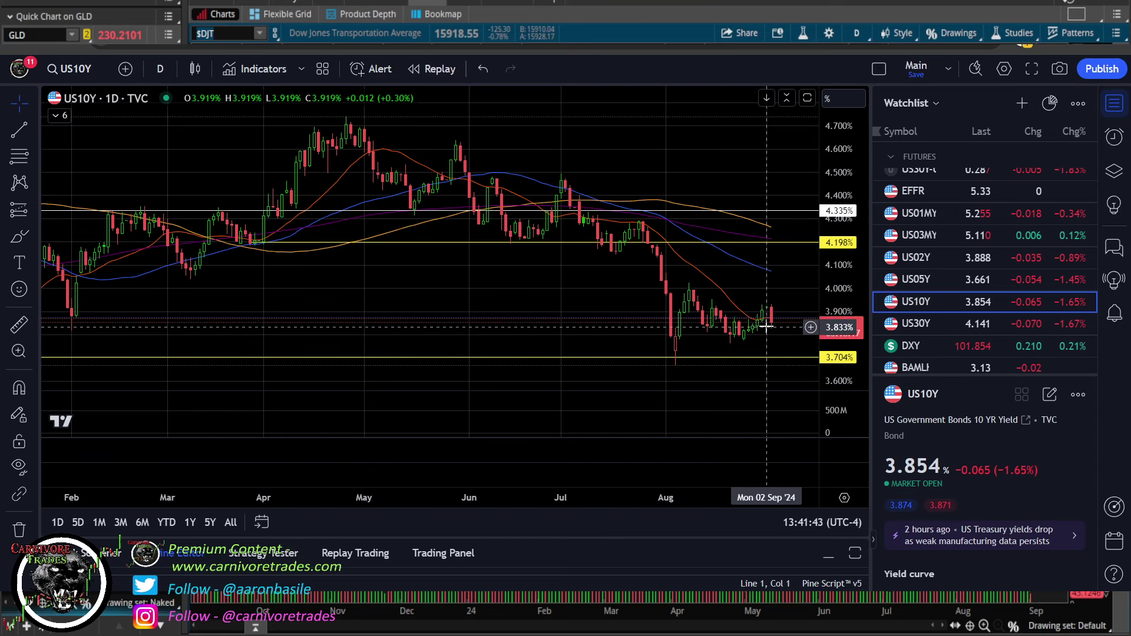
left_click(931, 325)
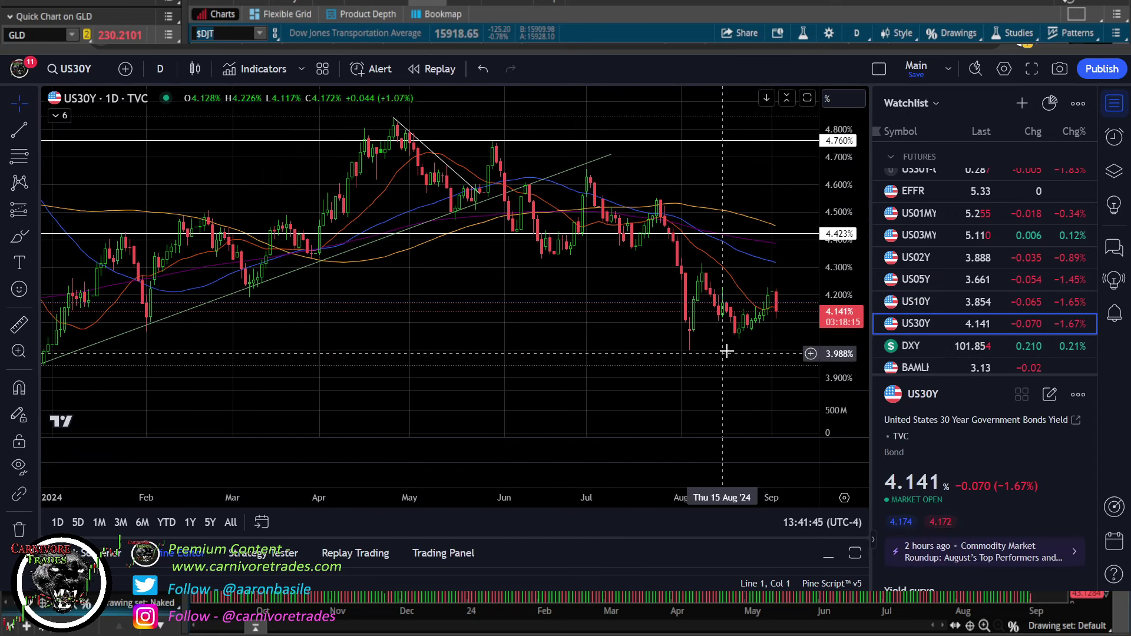
key("Up")
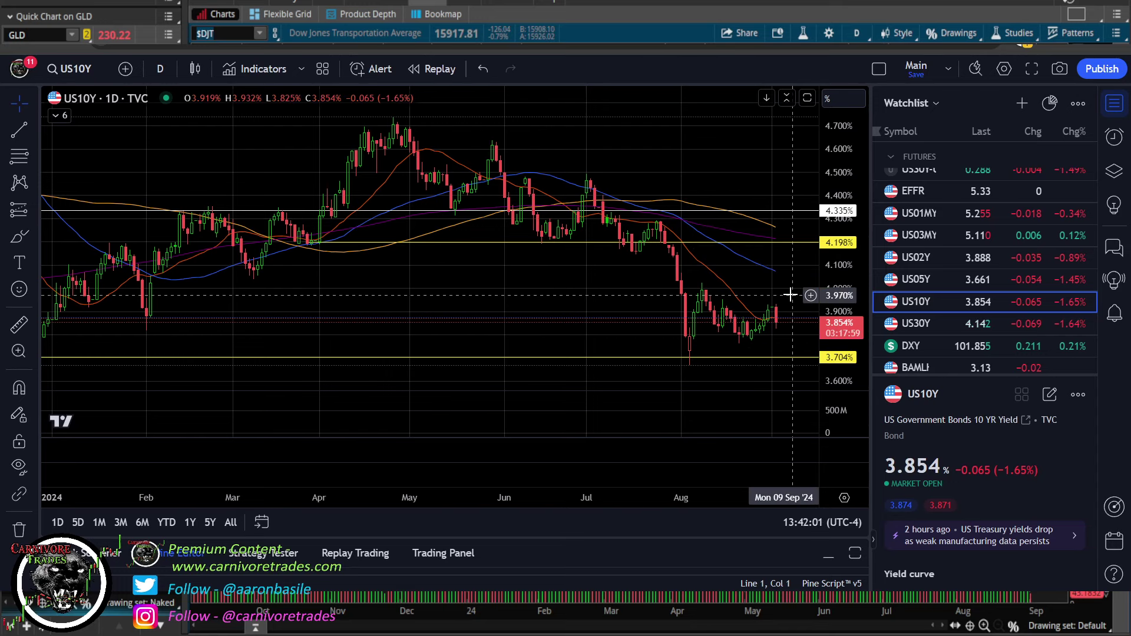
Step: Zoom the US10Y daily chart out to a full year, then switch to the X inflation post
scroll(790, 295, "down", 2)
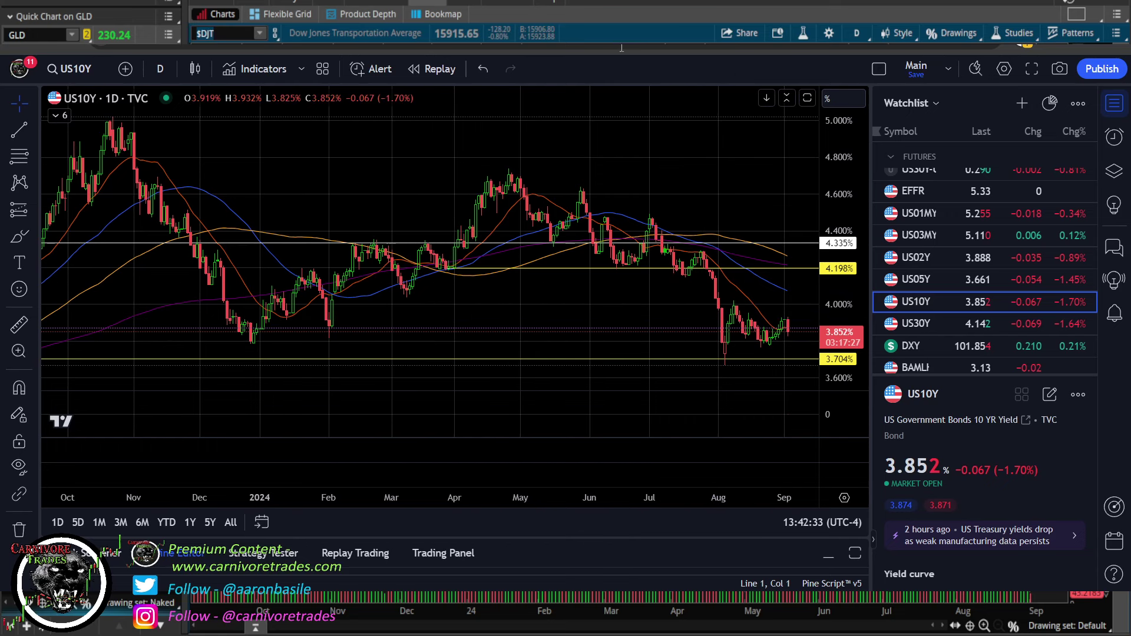
key("alt+Tab")
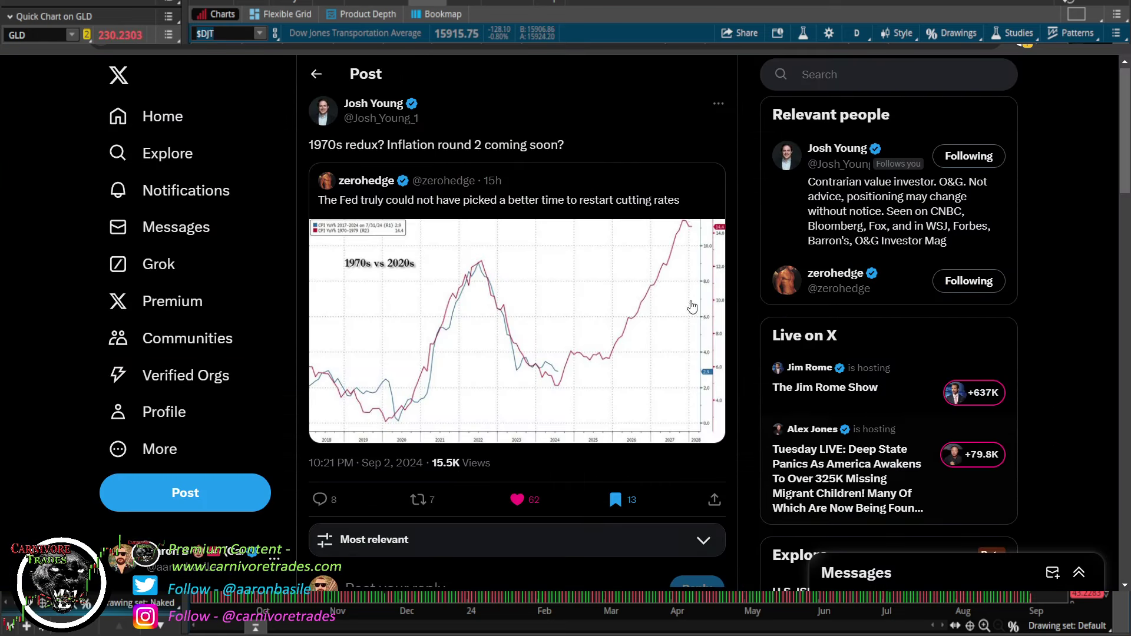
Step: Enlarge the 1970s vs 2020s inflation chart, close it, and return to the $DJT chart
left_click(490, 268)
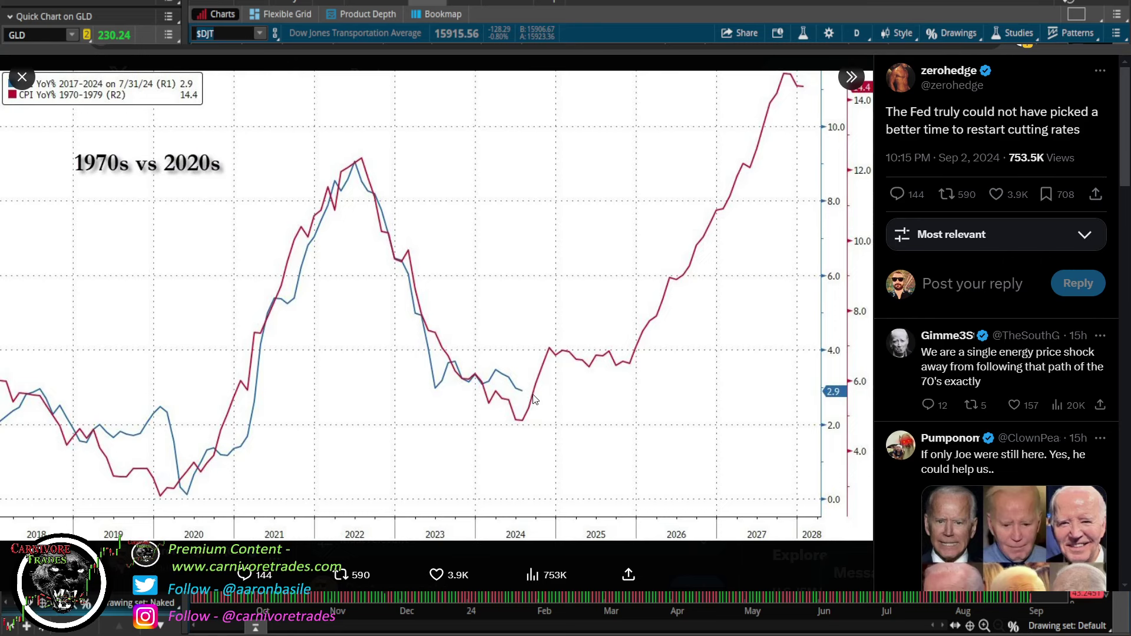
left_click(23, 77)
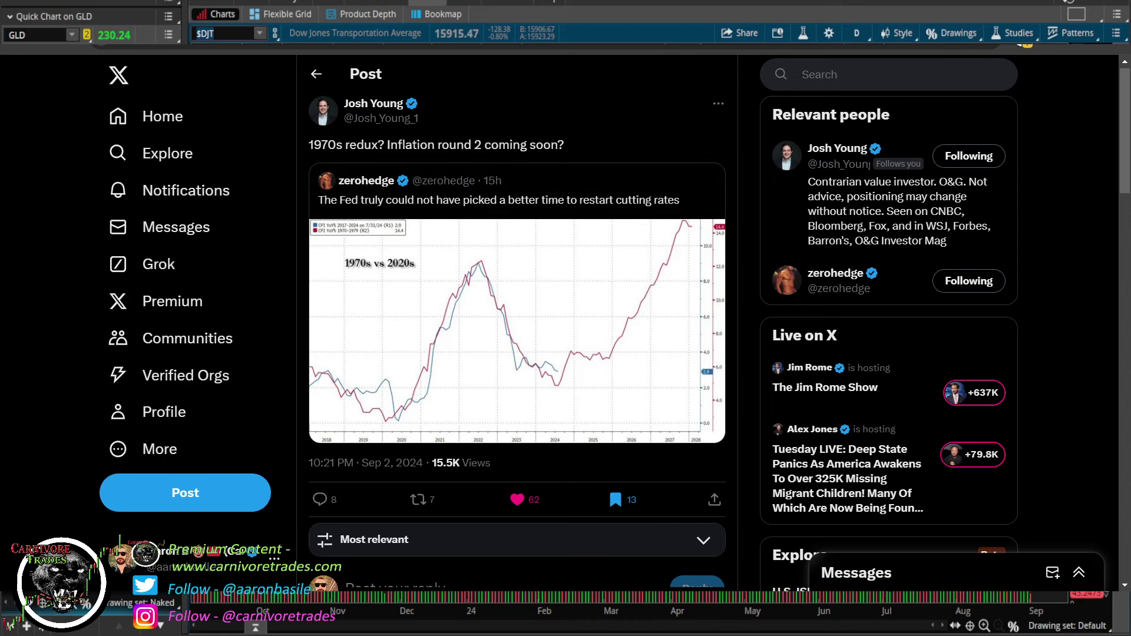
key("alt+Tab")
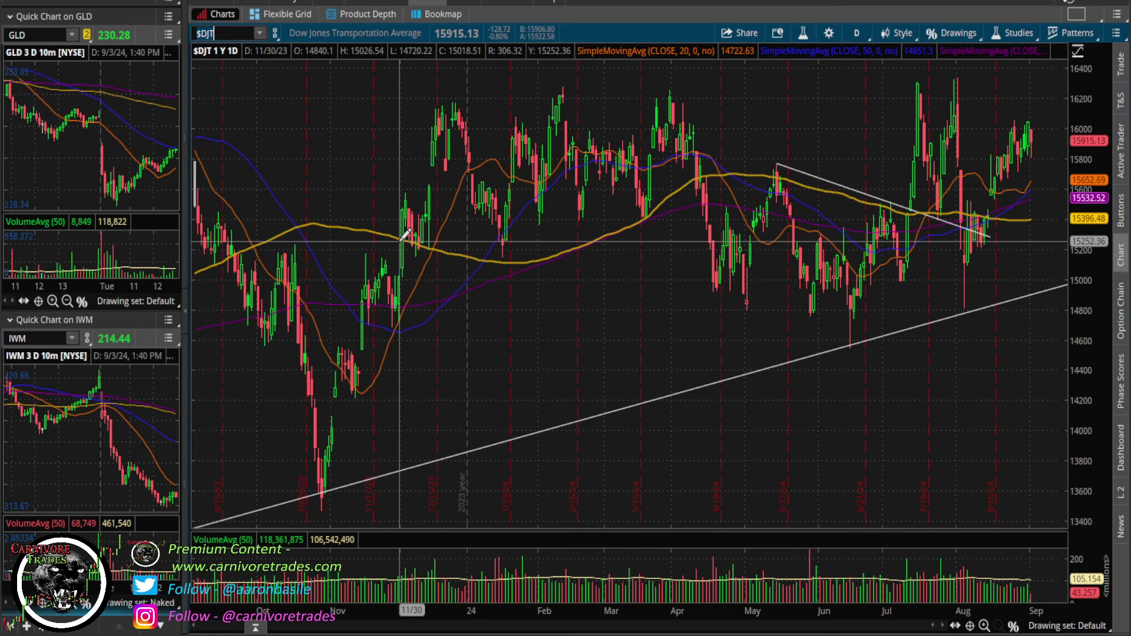
Step: Load XHB homebuilders, view its 3-year weekly chart, then return to 1-year daily
type("XHB")
key("Return")
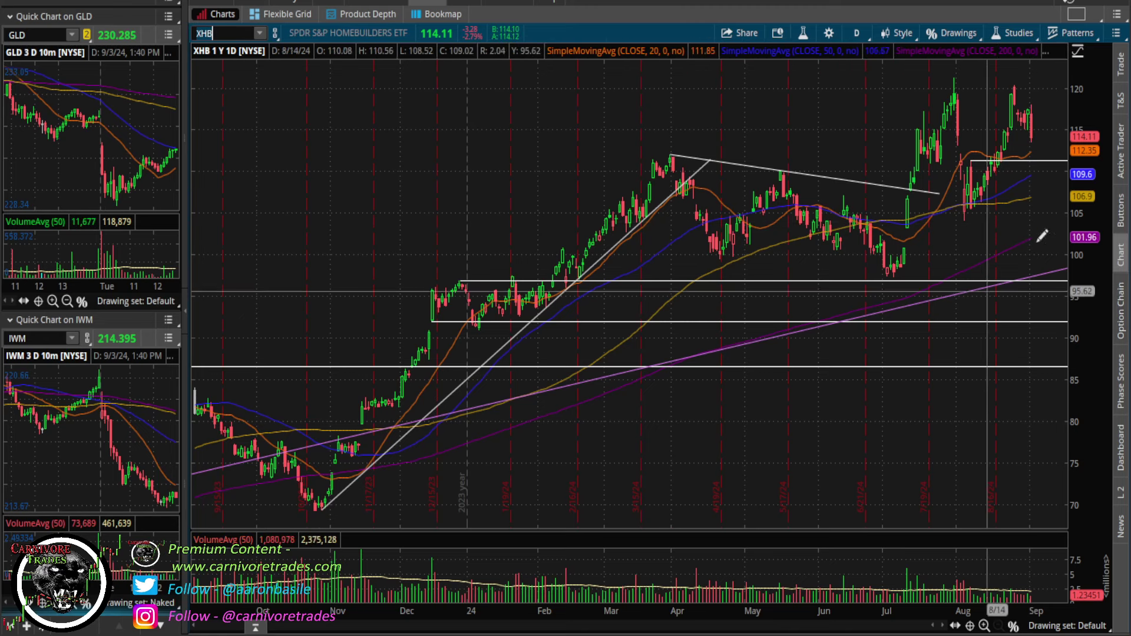
left_click(856, 33)
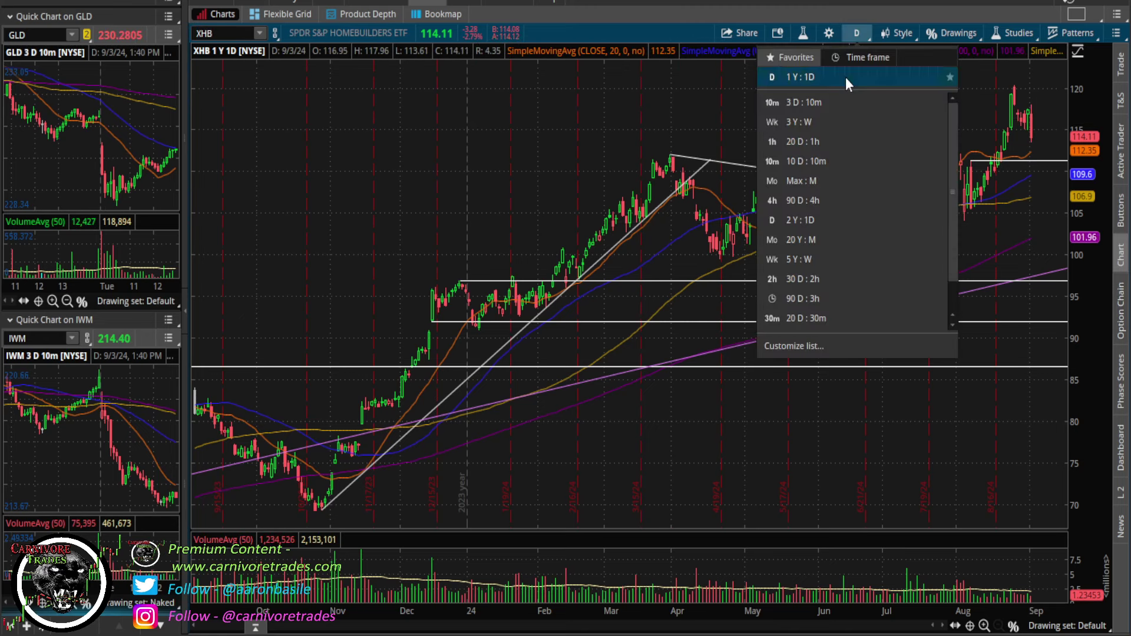
left_click(834, 129)
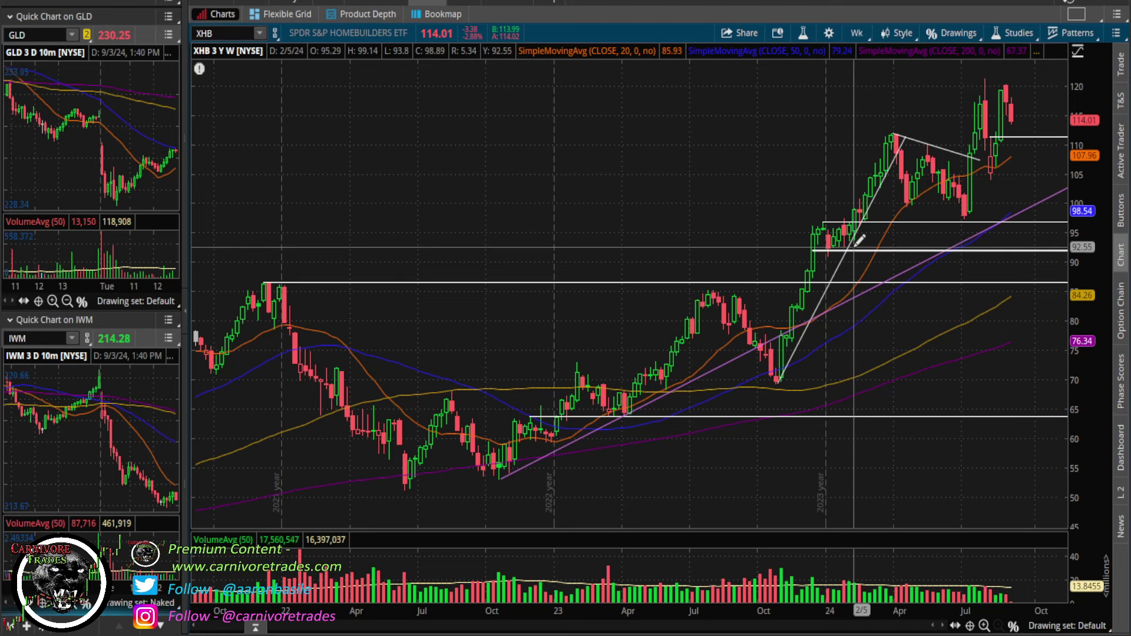
left_click(856, 33)
left_click(838, 101)
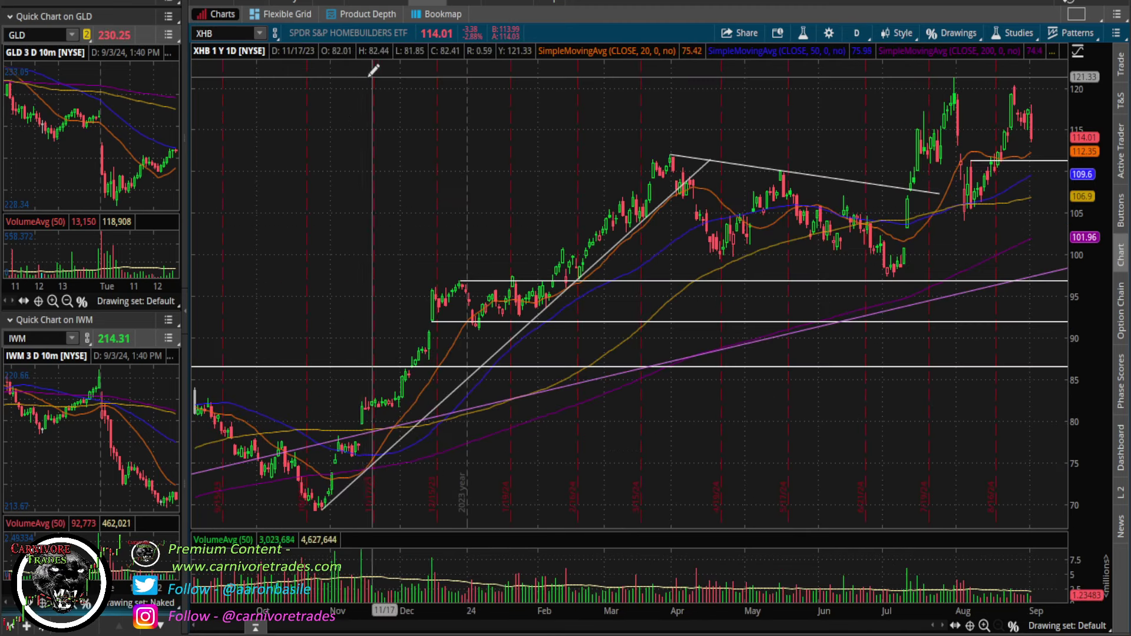
Step: Load VNQ real estate, view its 5-year weekly chart, then return to 1-year daily
key("BackSpace")
key("BackSpace")
key("BackSpace")
type("VNQ")
key("Return")
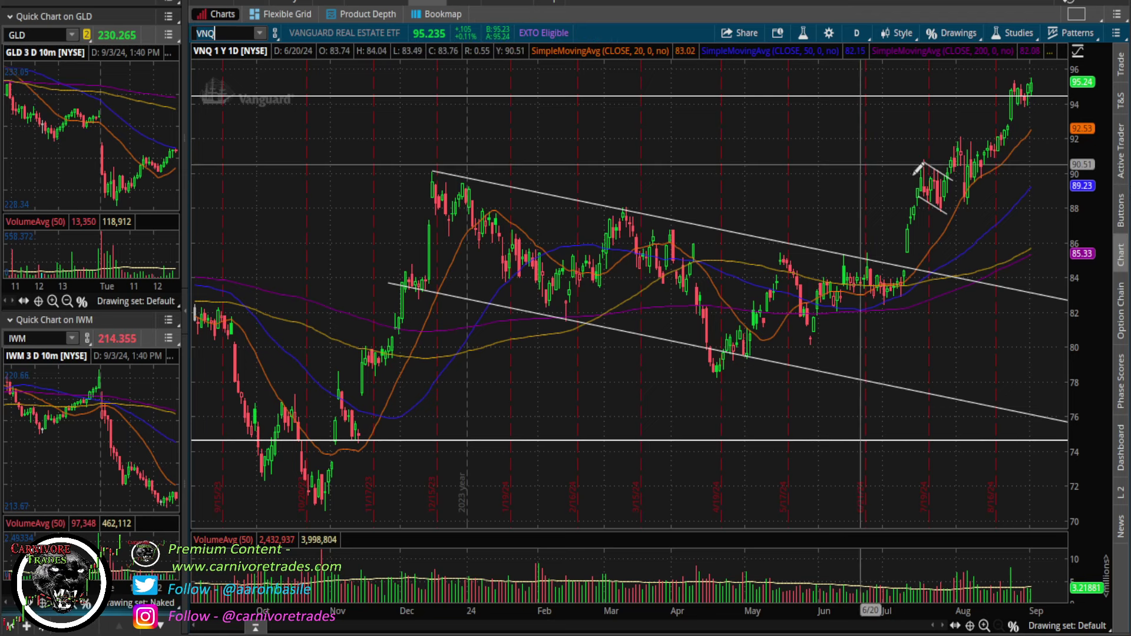
left_click(855, 34)
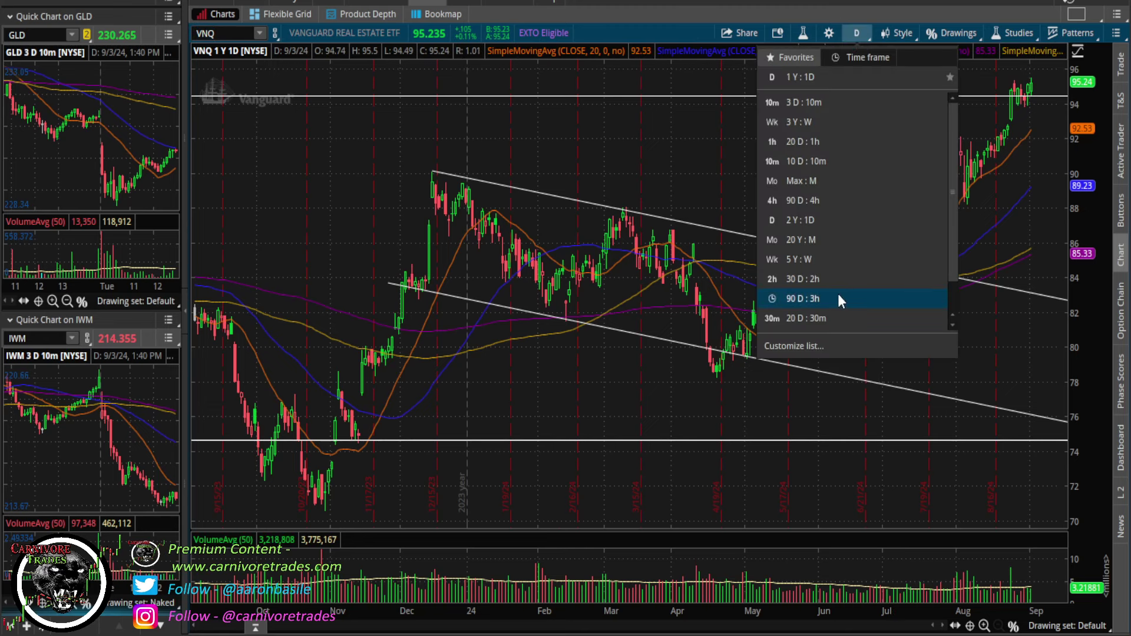
left_click(841, 298)
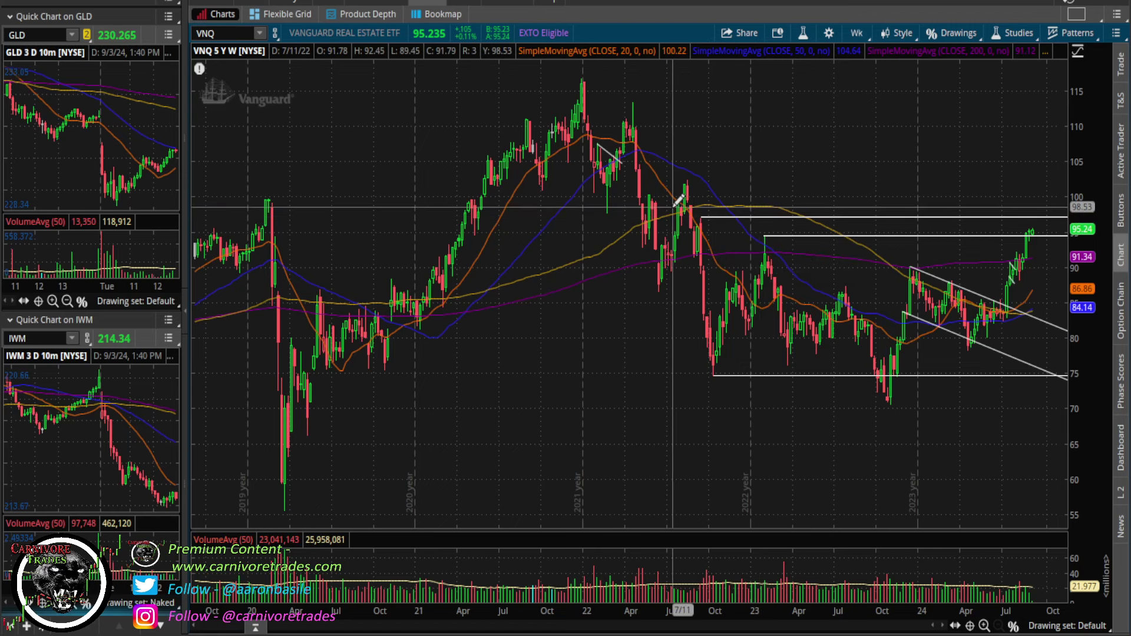
left_click(858, 38)
left_click(837, 86)
Step: Load the XLF financials one-year daily chart
left_click(225, 37)
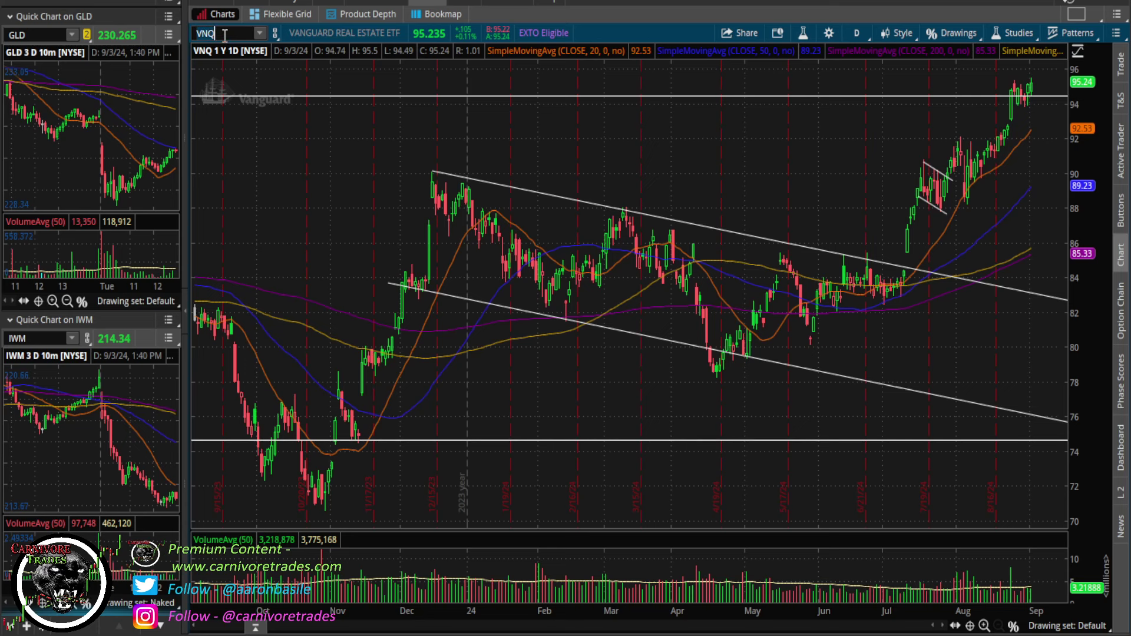
type("XLF")
key("Return")
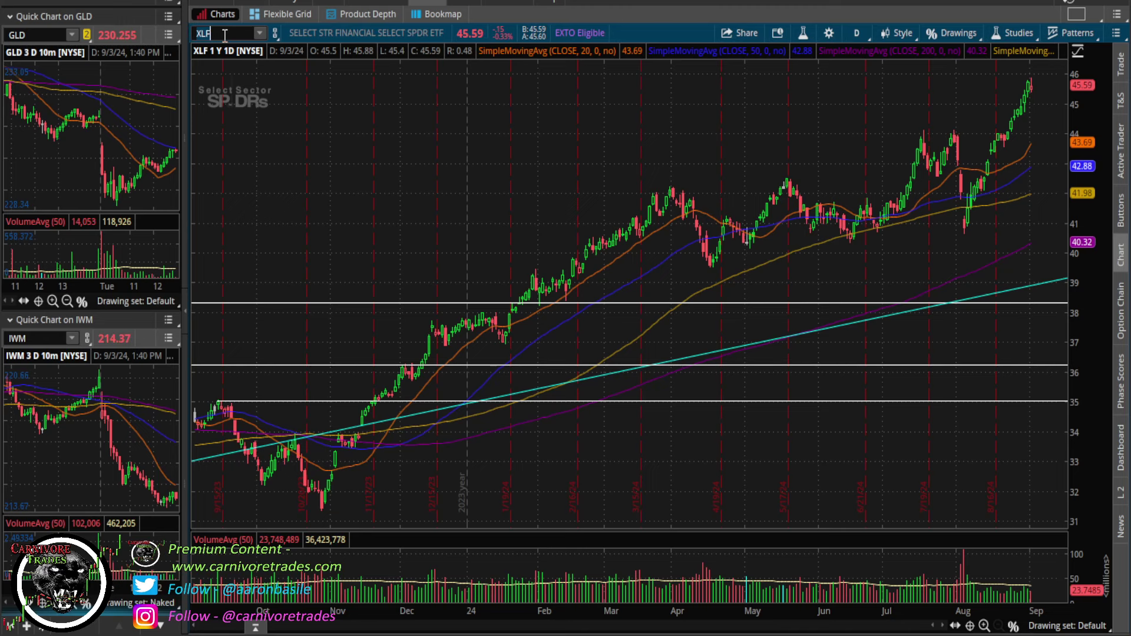
Step: Review the KRE regional bank and KBE bank ETF charts
key("Return")
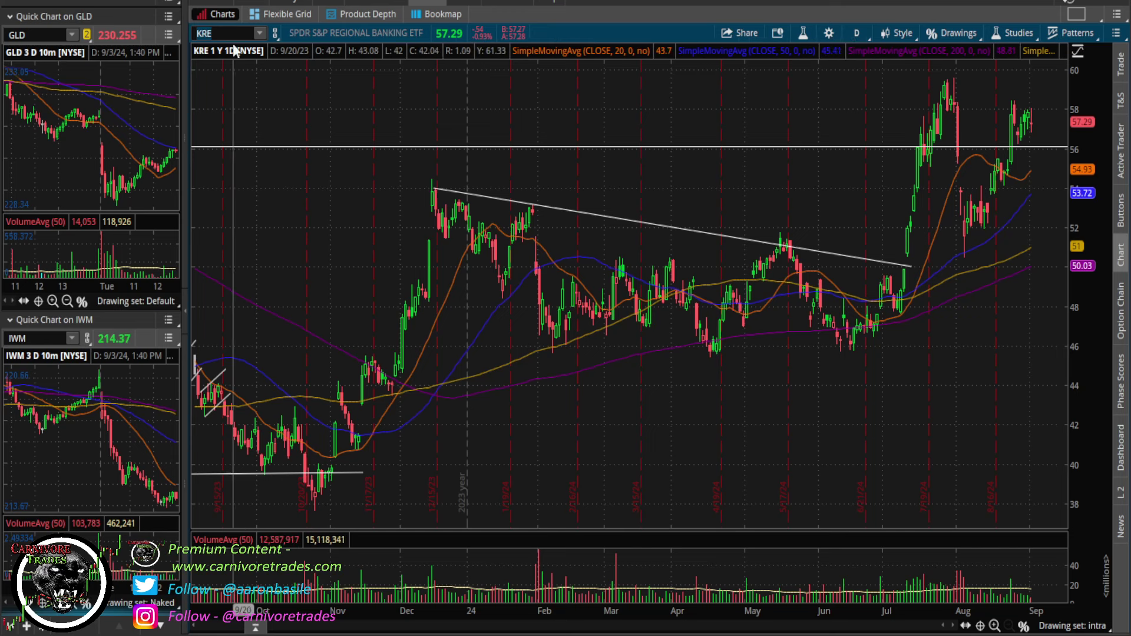
scroll(929, 157, "up", 5)
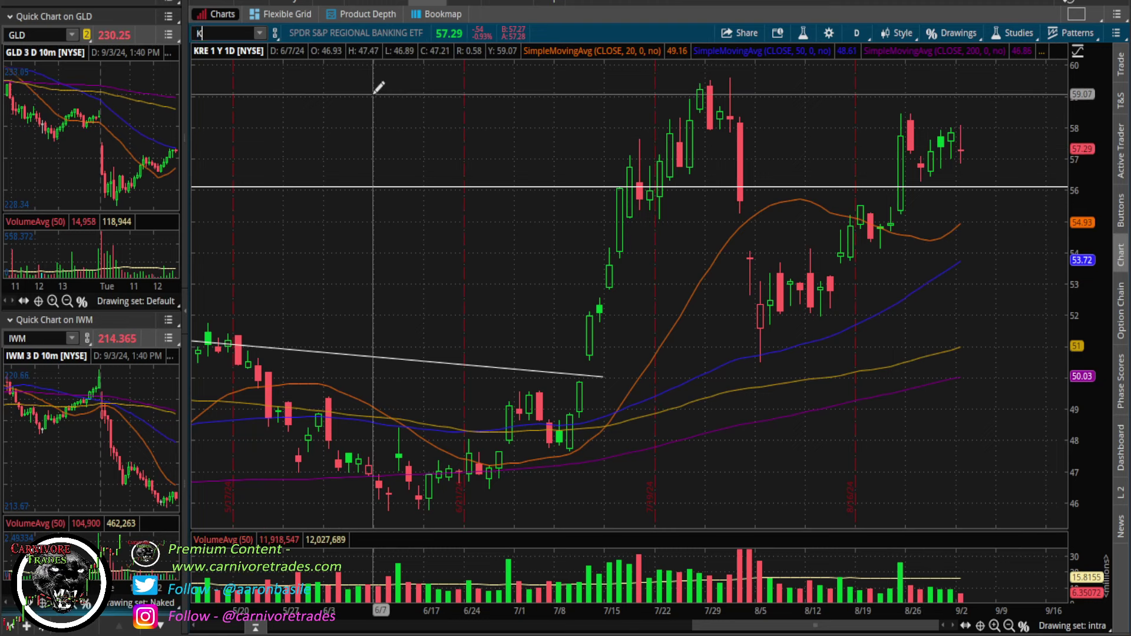
key("Return")
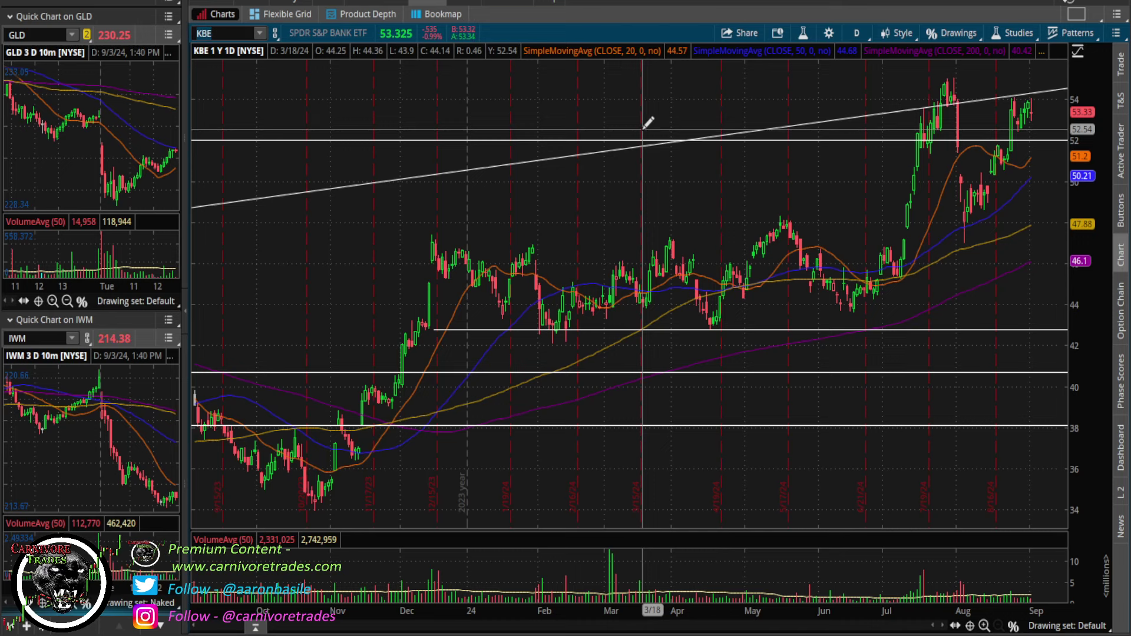
Step: Load XBD, zoom into April–September, then load the /CL crude oil futures chart
type("XBD")
key("Return")
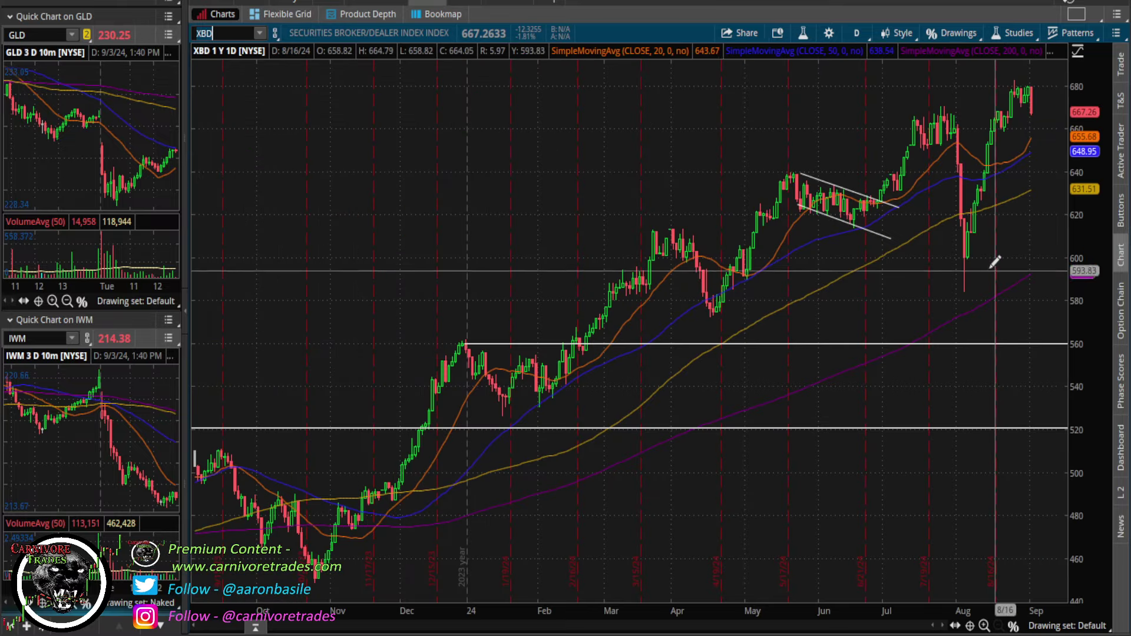
left_click_drag(997, 259, 1082, 156)
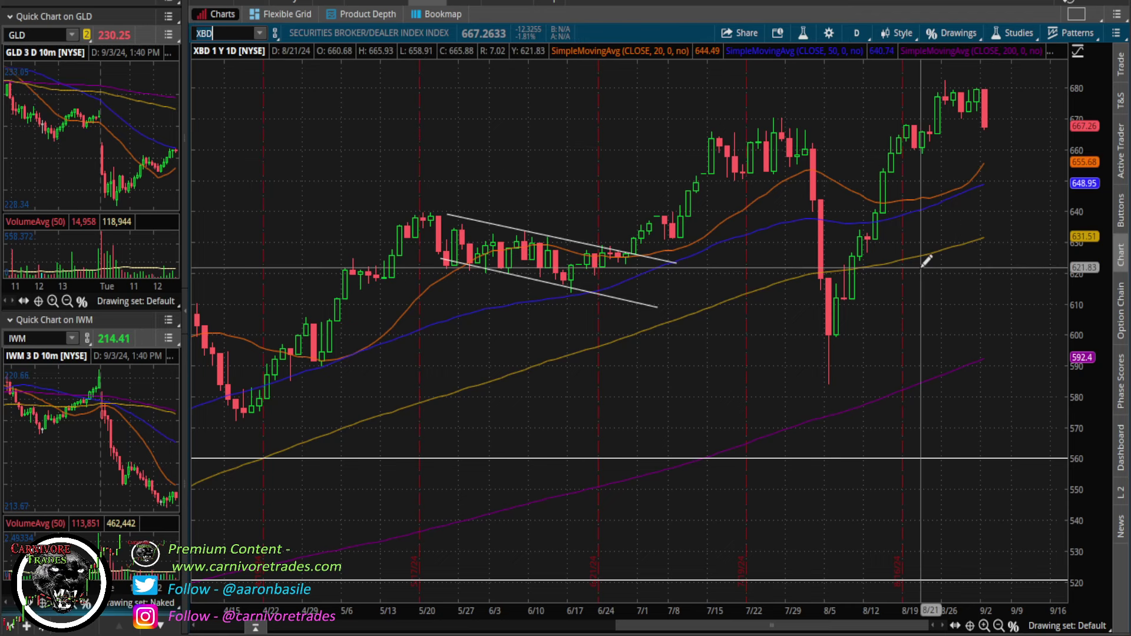
key("Return")
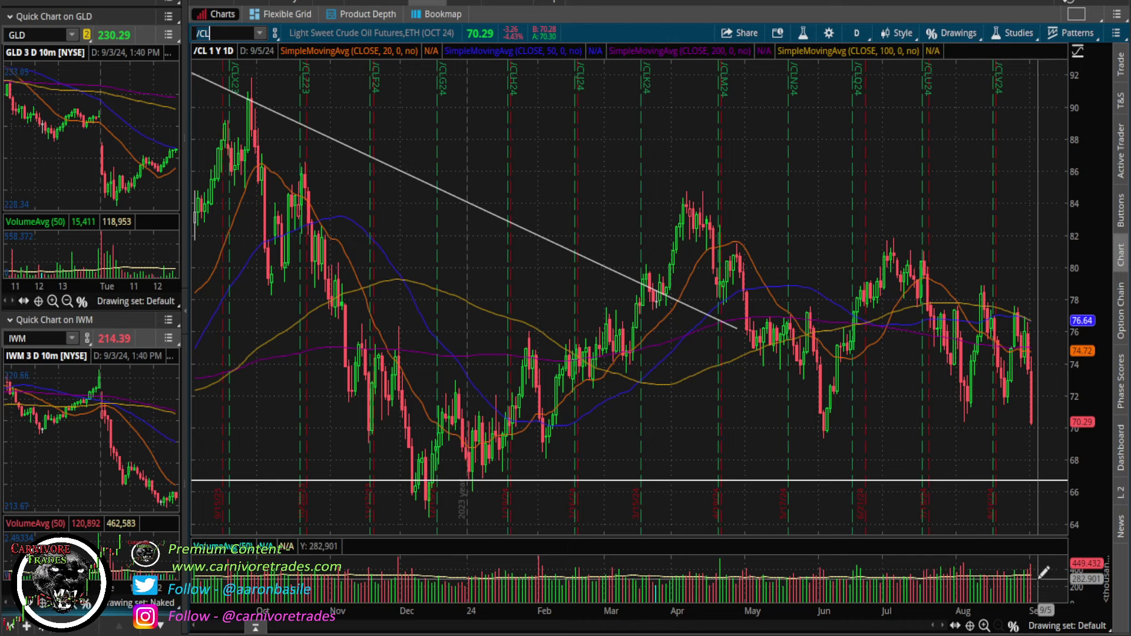
Step: View /CL at 2Y daily with support near 66.5, then 5Y weekly with Naked drawings
left_click(856, 34)
left_click(846, 225)
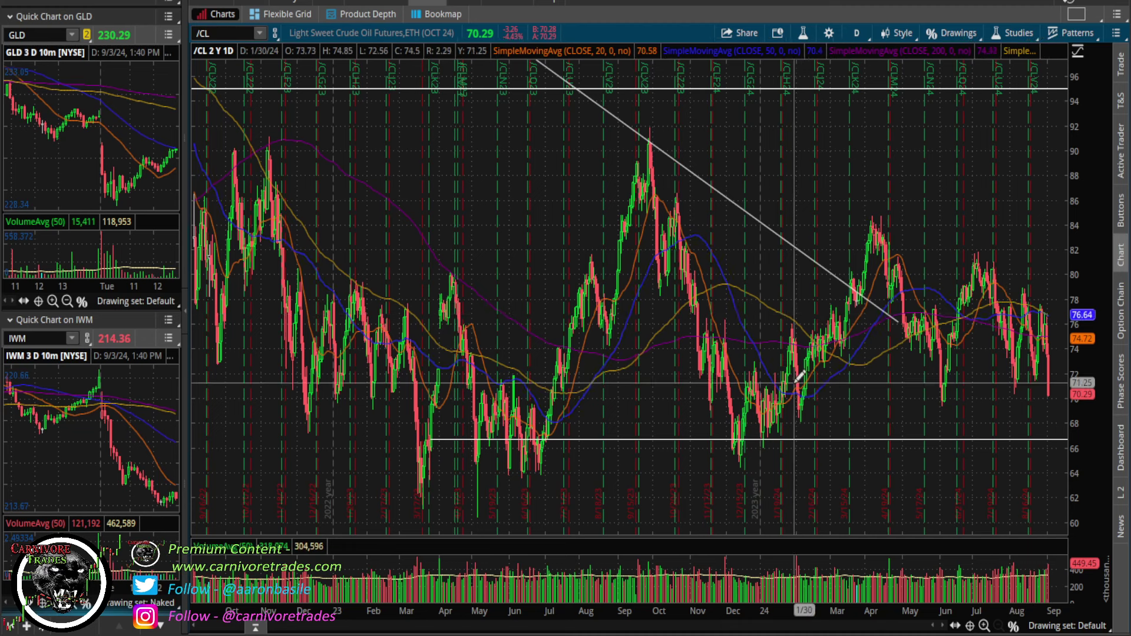
left_click(902, 440)
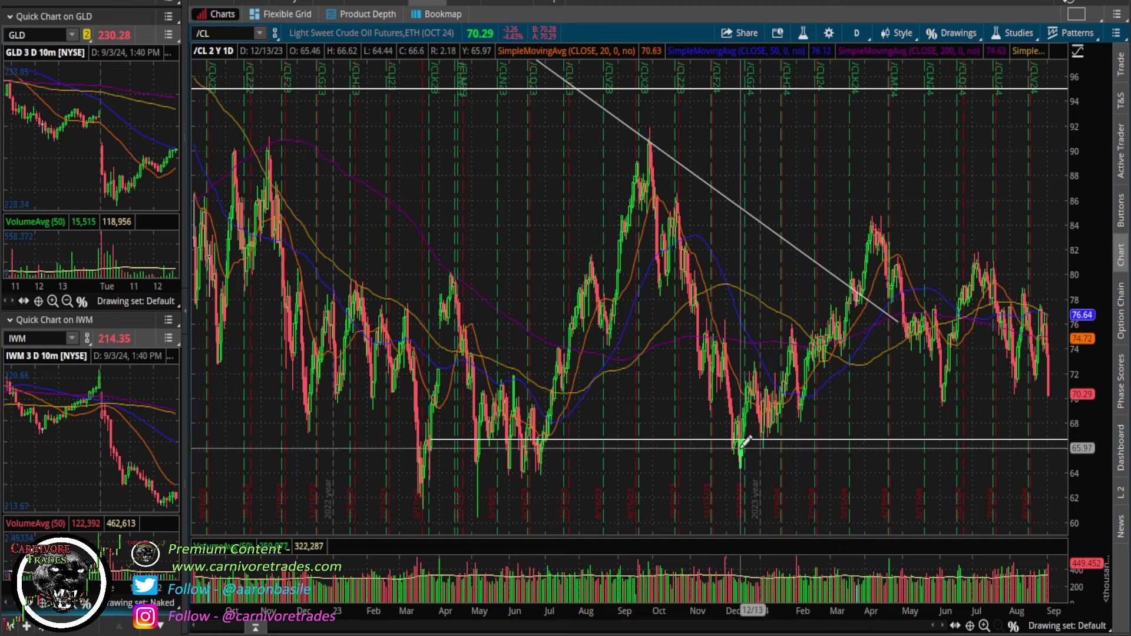
left_click(860, 40)
left_click(822, 274)
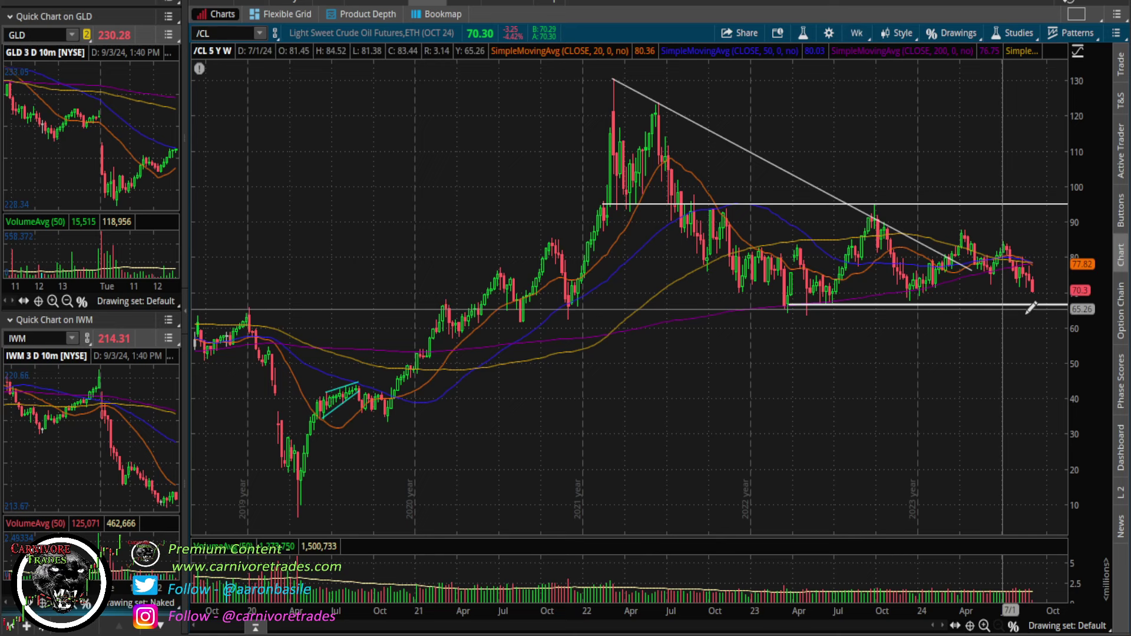
left_click(1054, 626)
left_click(1020, 496)
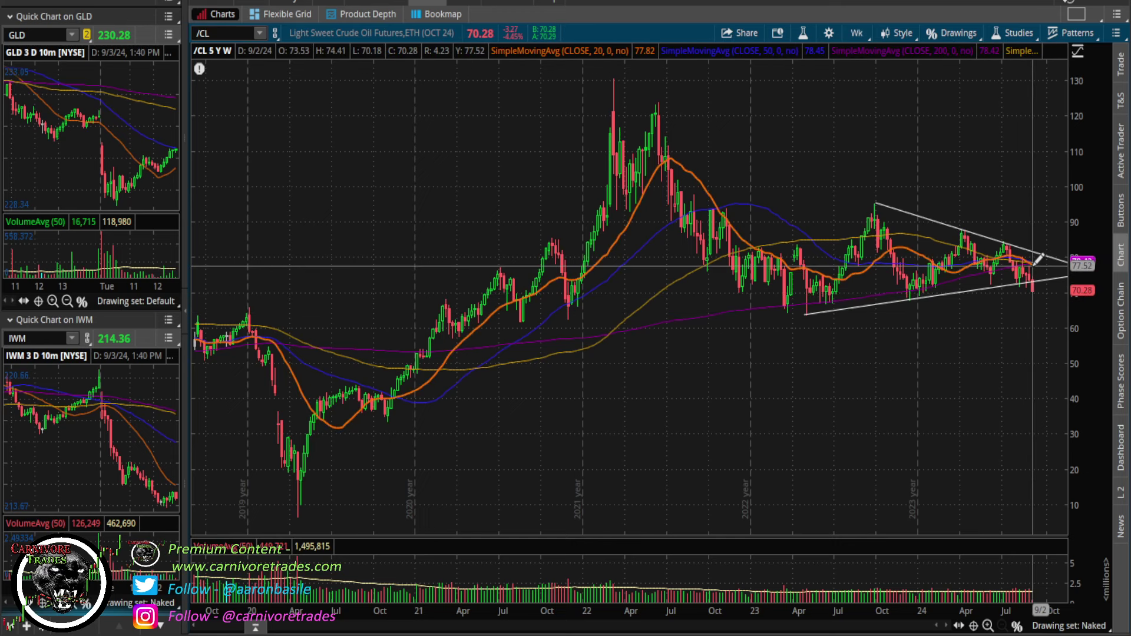
Step: Restore /CL to 1Y daily with the Default drawing set, then load XLE
left_click(855, 34)
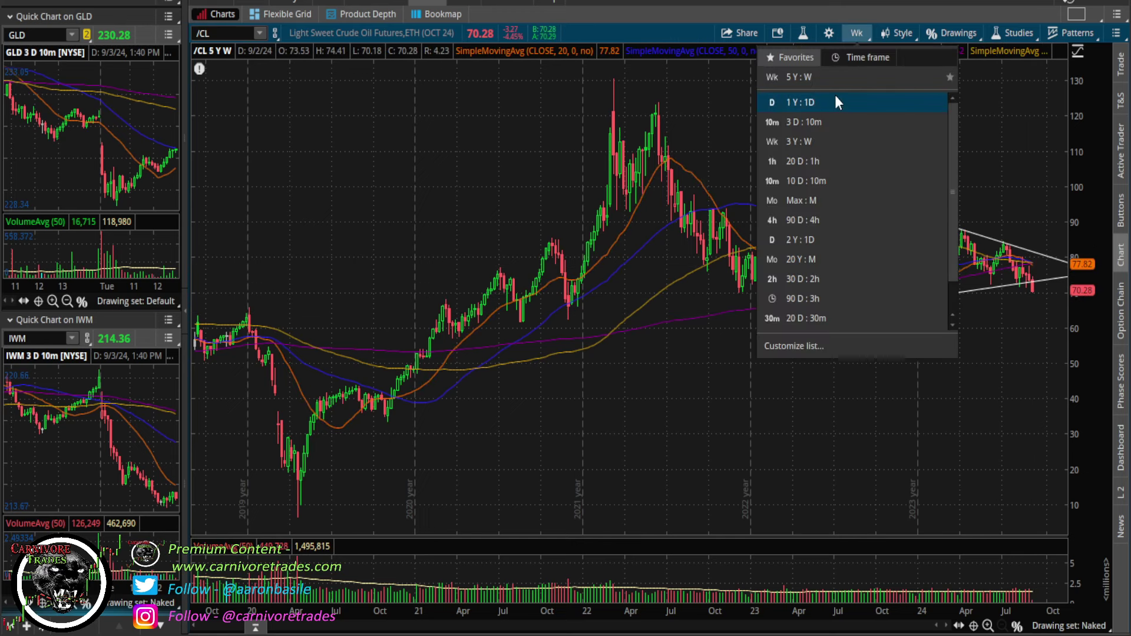
left_click(835, 97)
left_click(1068, 626)
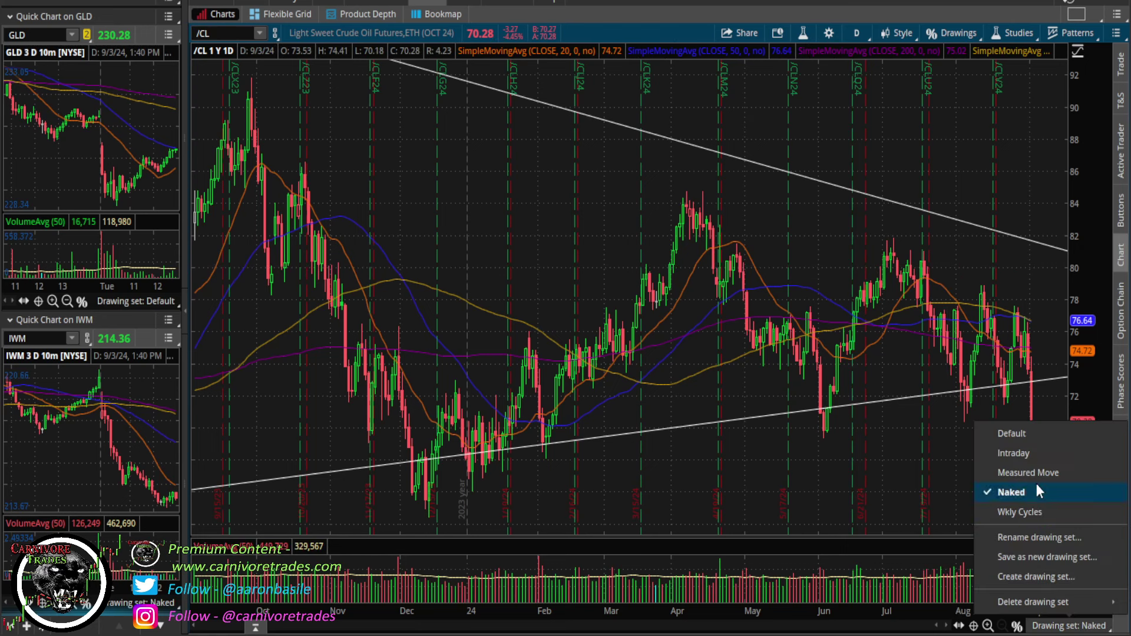
left_click(1031, 433)
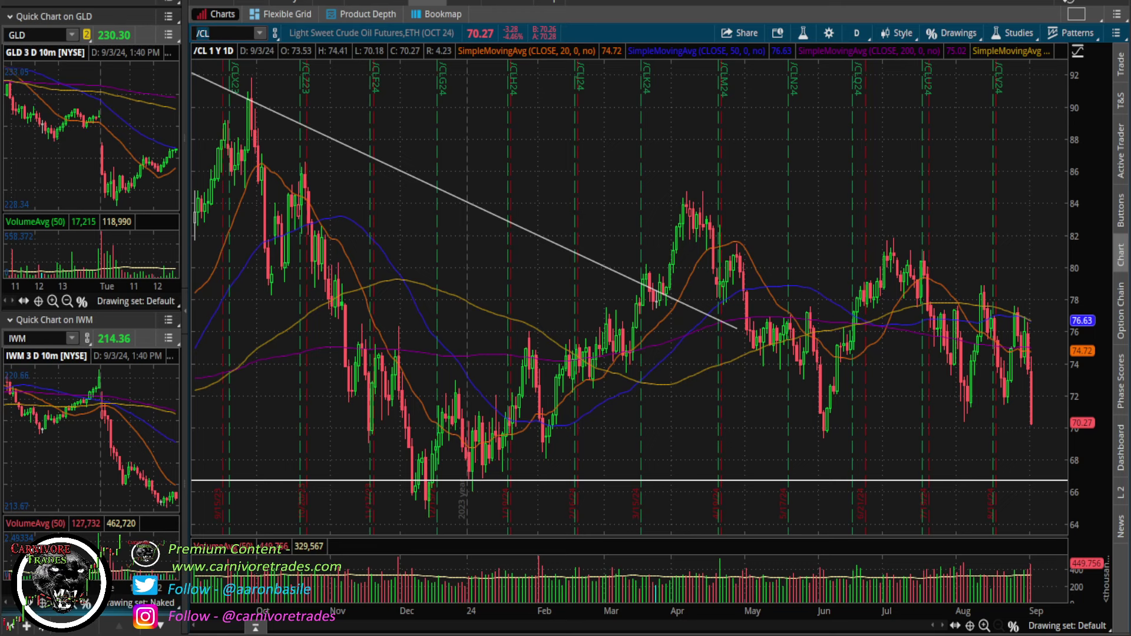
type("E")
key("Return")
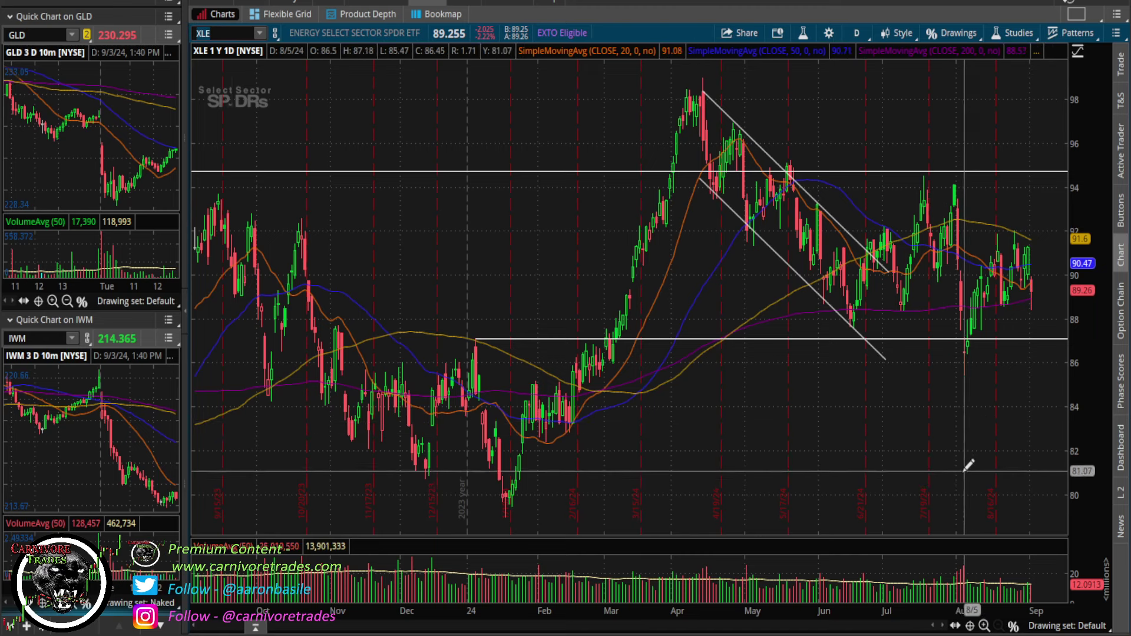
type("/CL")
key("Return")
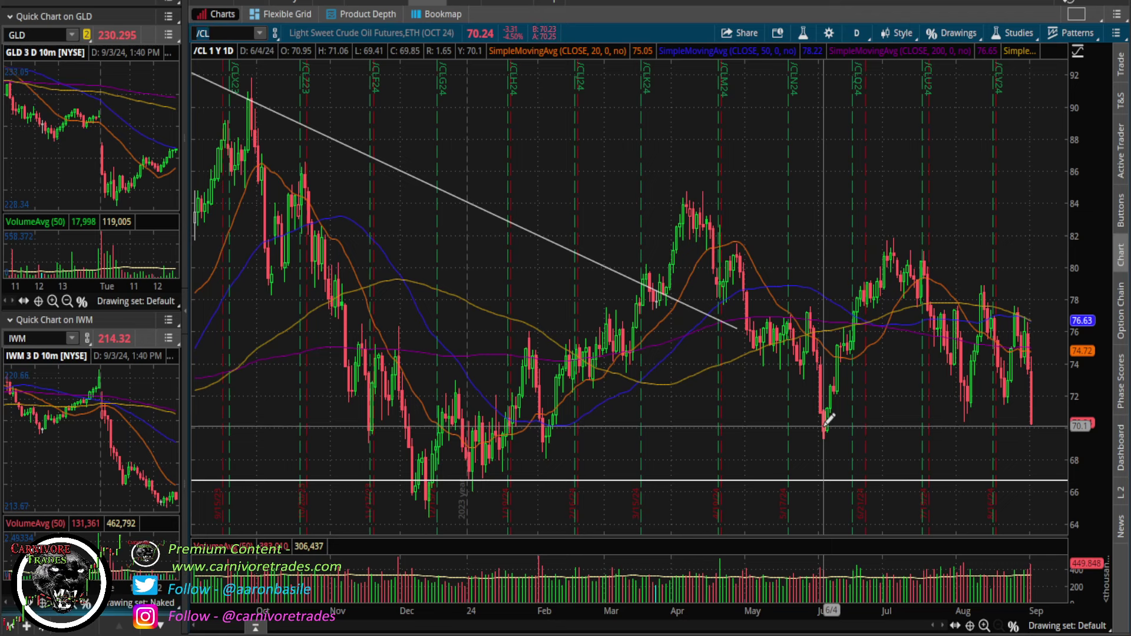
type("XLE")
key("Return")
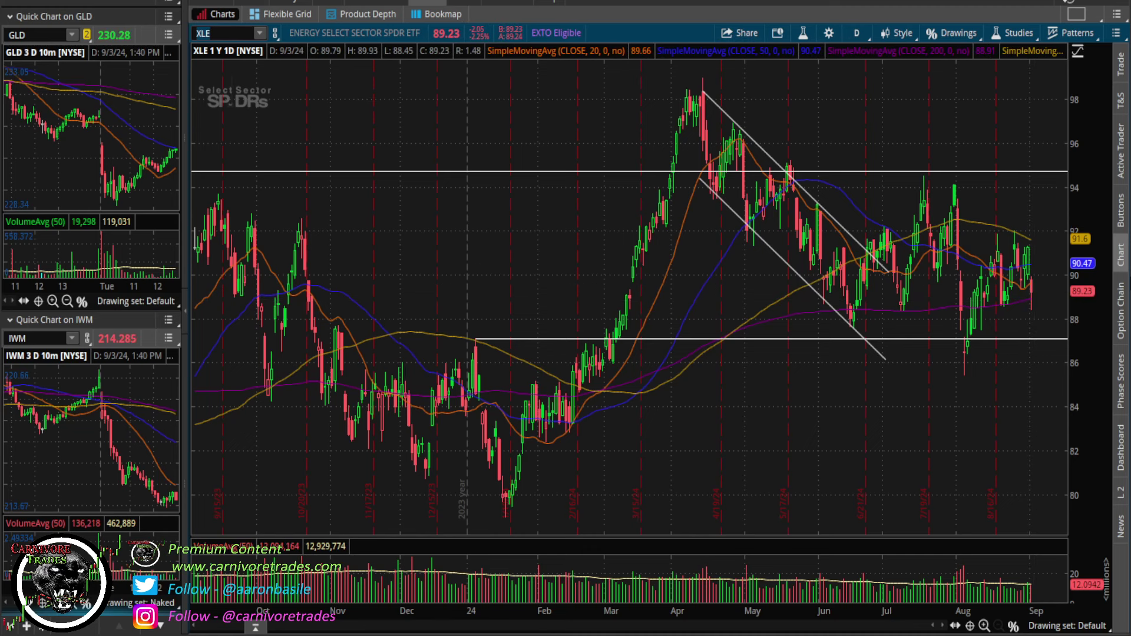
key("Return")
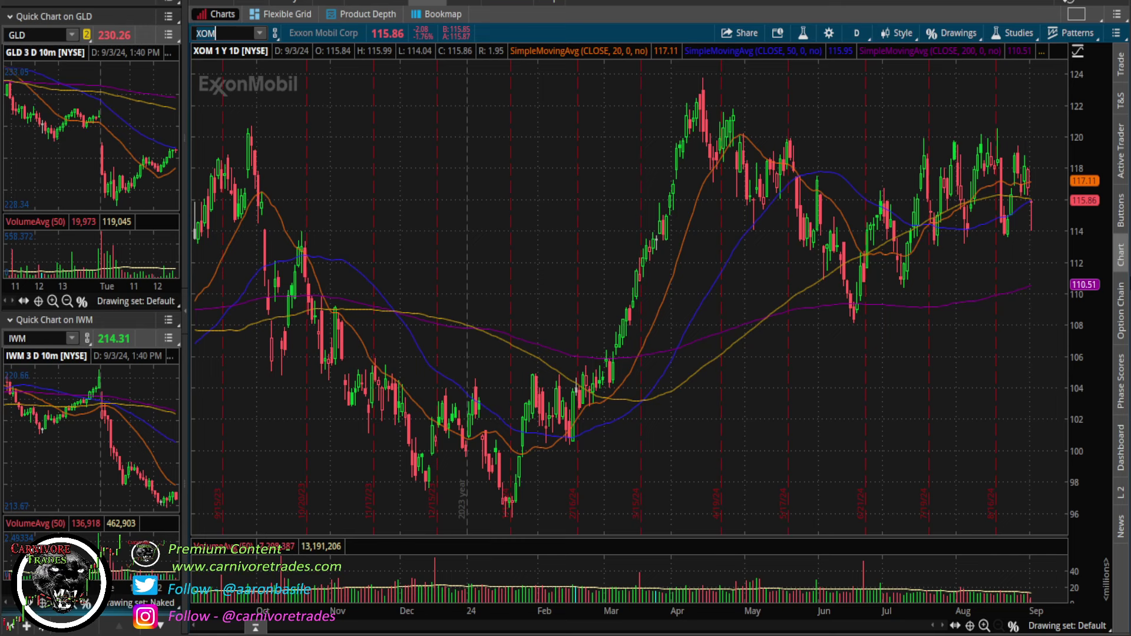
type("XOP")
key("Return")
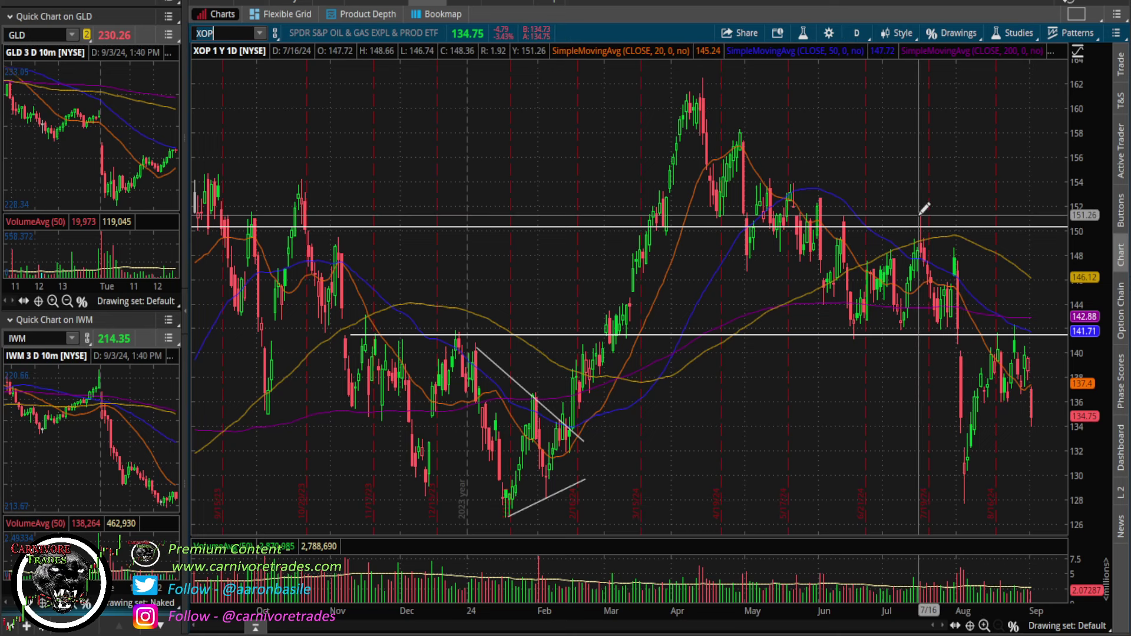
type("OIH")
key("Return")
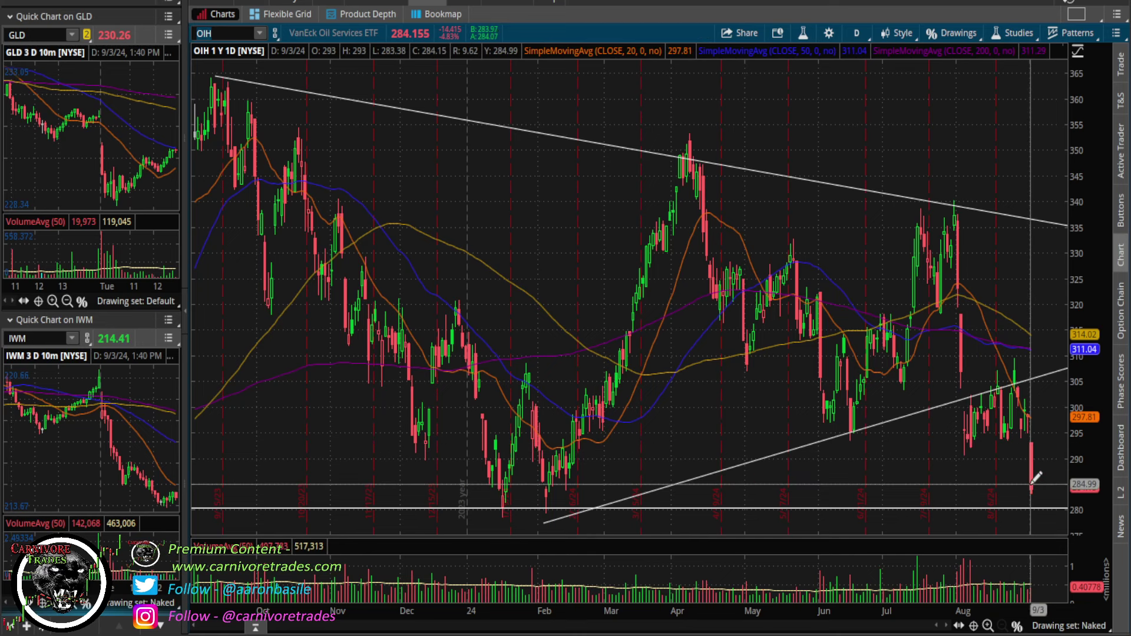
left_click(855, 31)
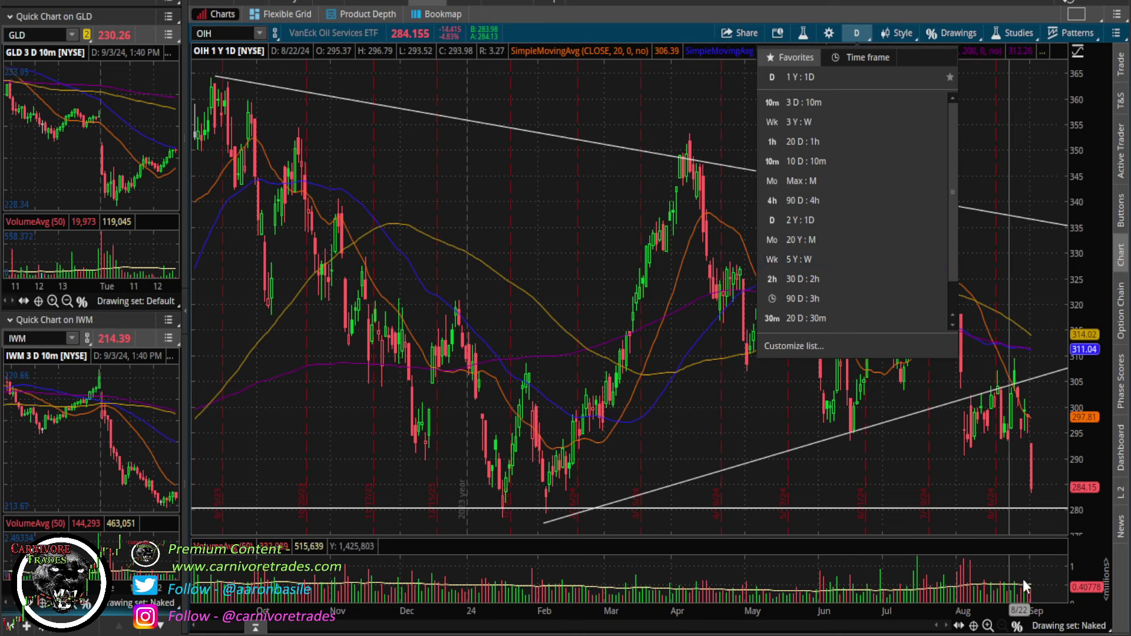
left_click(616, 32)
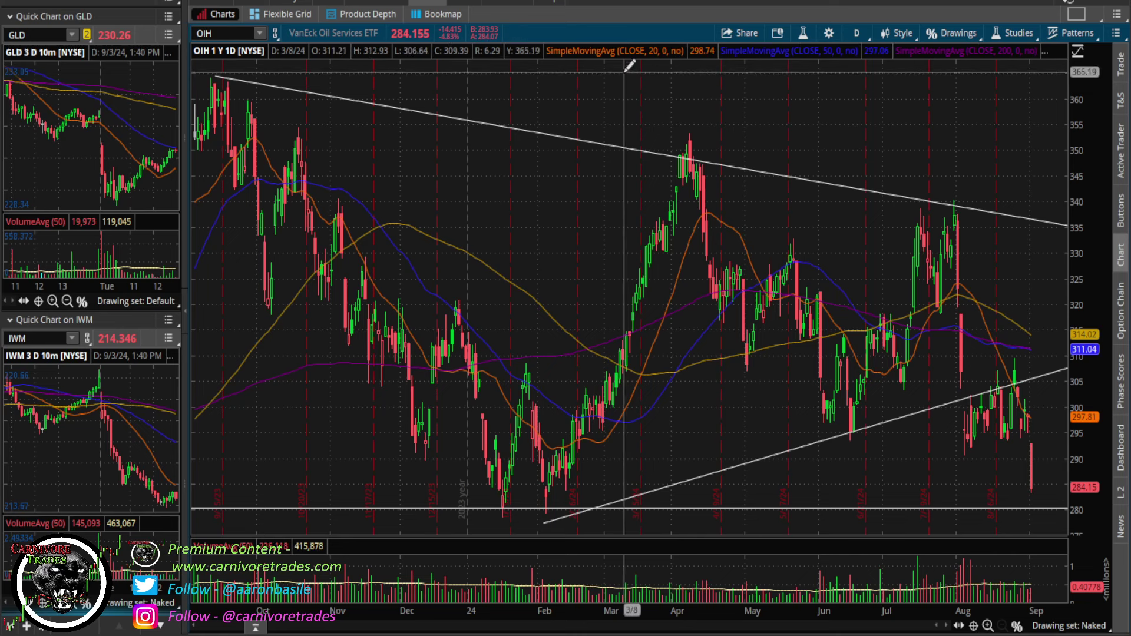
Step: Load the Cameco (CCJ) chart, then the URNM uranium miners chart
left_click(248, 34)
type("CCJ")
key("Return")
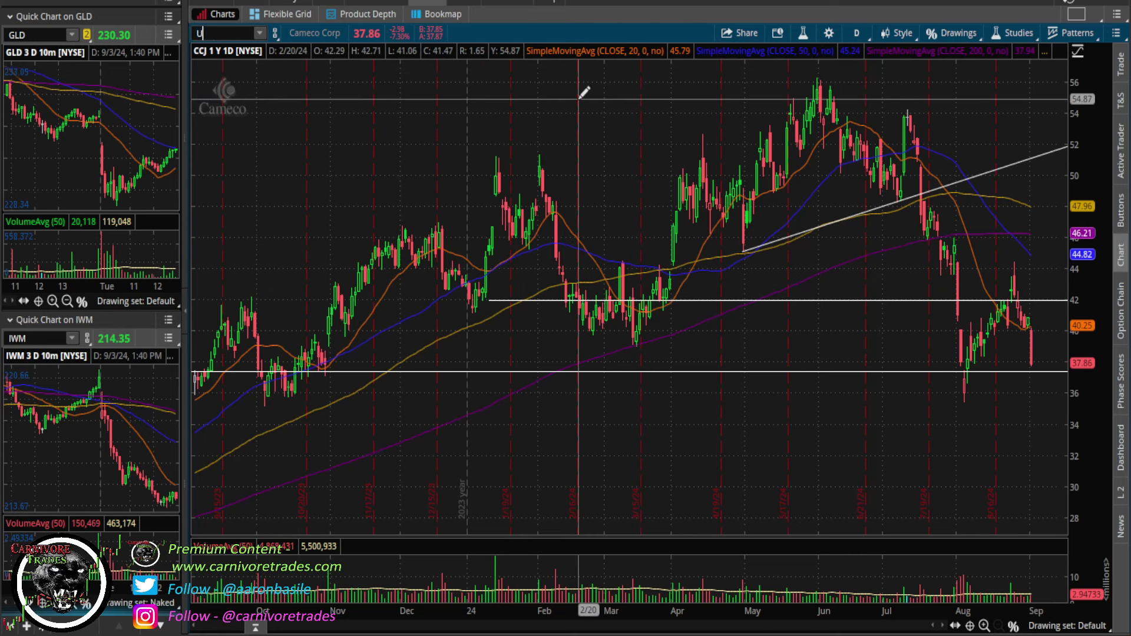
key("Return")
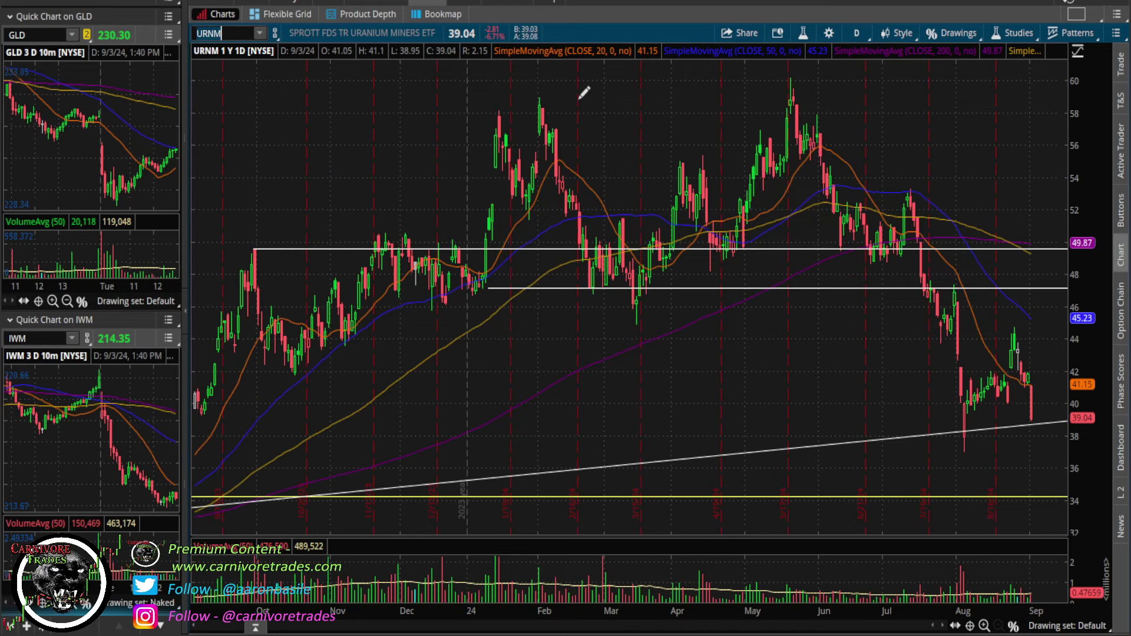
Step: Load the URNJ junior uranium miners chart, then the /NGV24 natural gas futures
type("URNJ")
key("Return")
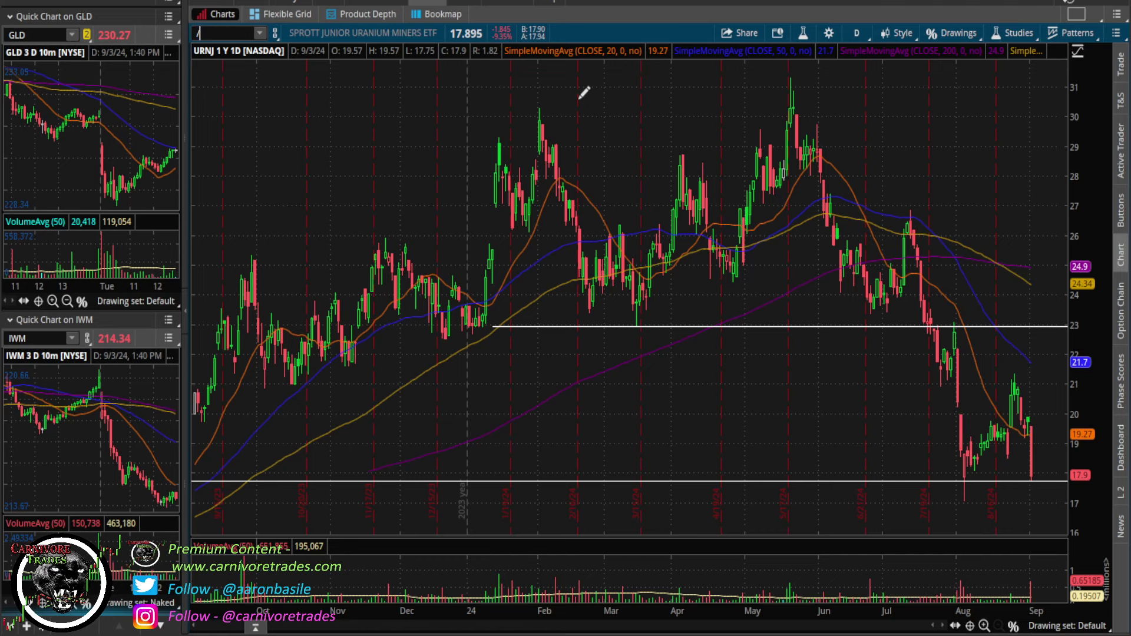
key("Return")
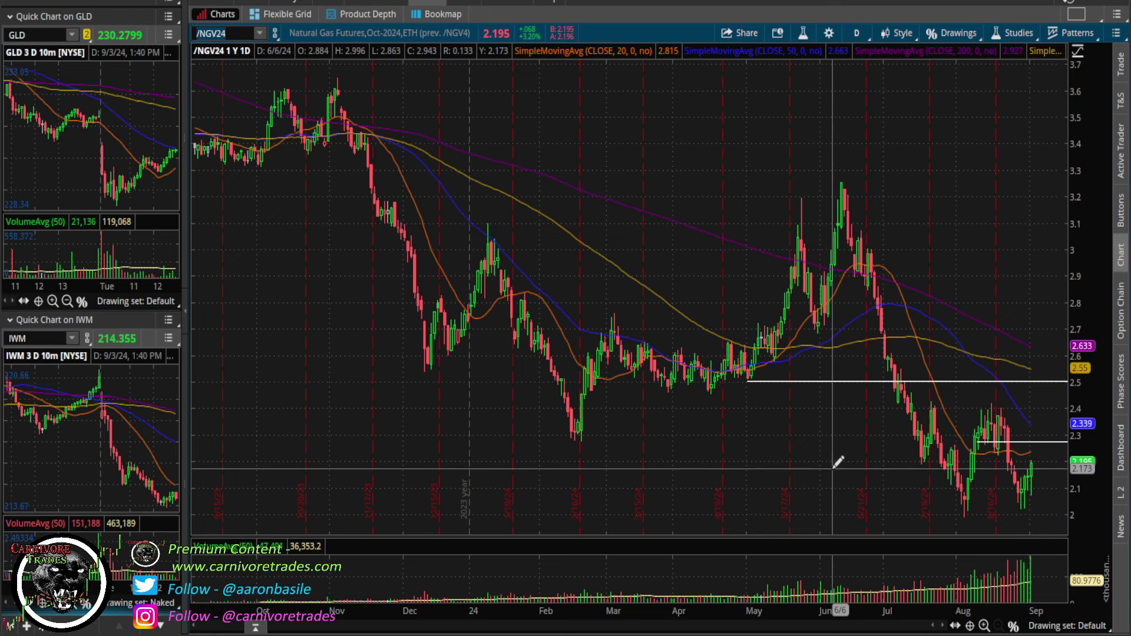
Step: Zoom the /NGV24 chart in and out, then load continuous /NG natural gas futures
scroll(835, 460, "up", 5)
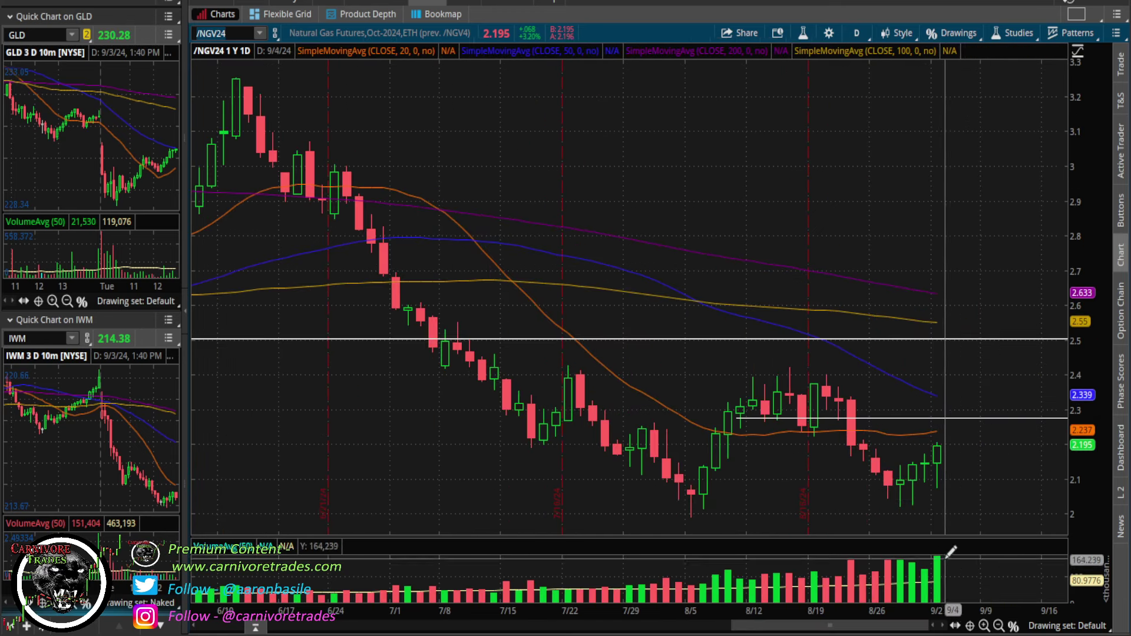
scroll(1048, 472, "down", 5)
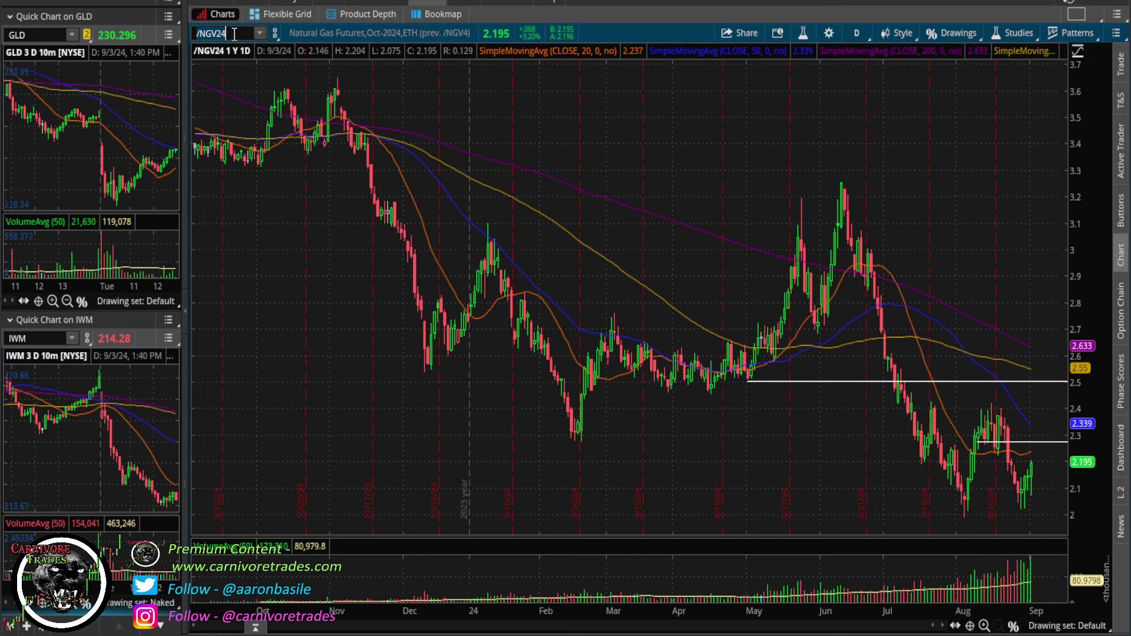
key("Return")
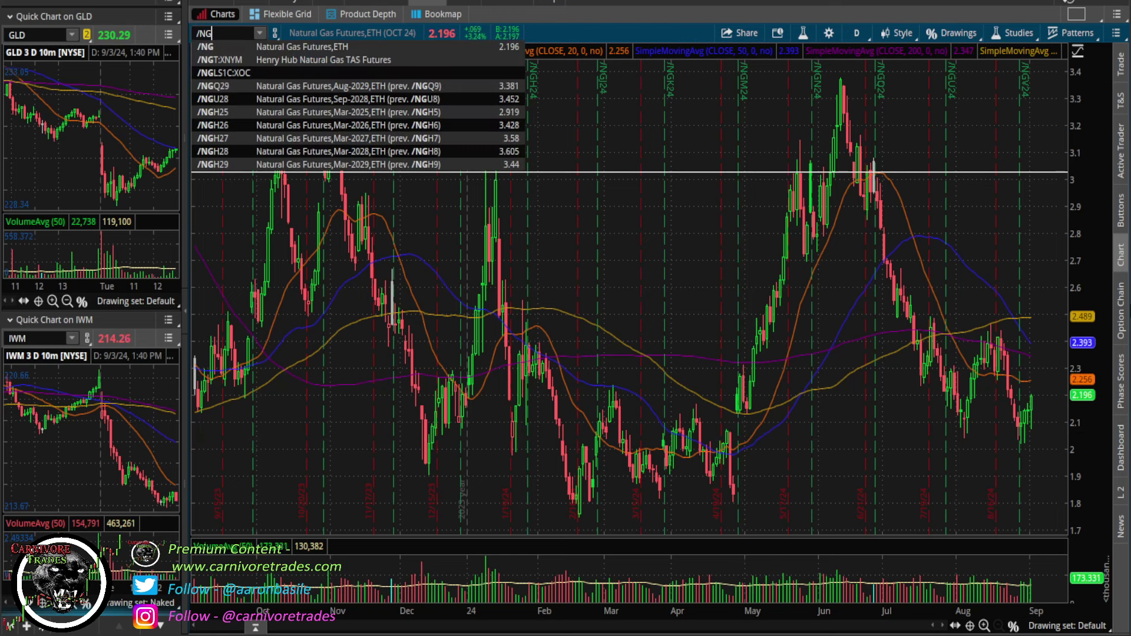
Step: Load $DXY, review its 5-year weekly chart zoomed out, then return to 1Y:1D
type("XY")
key("Return")
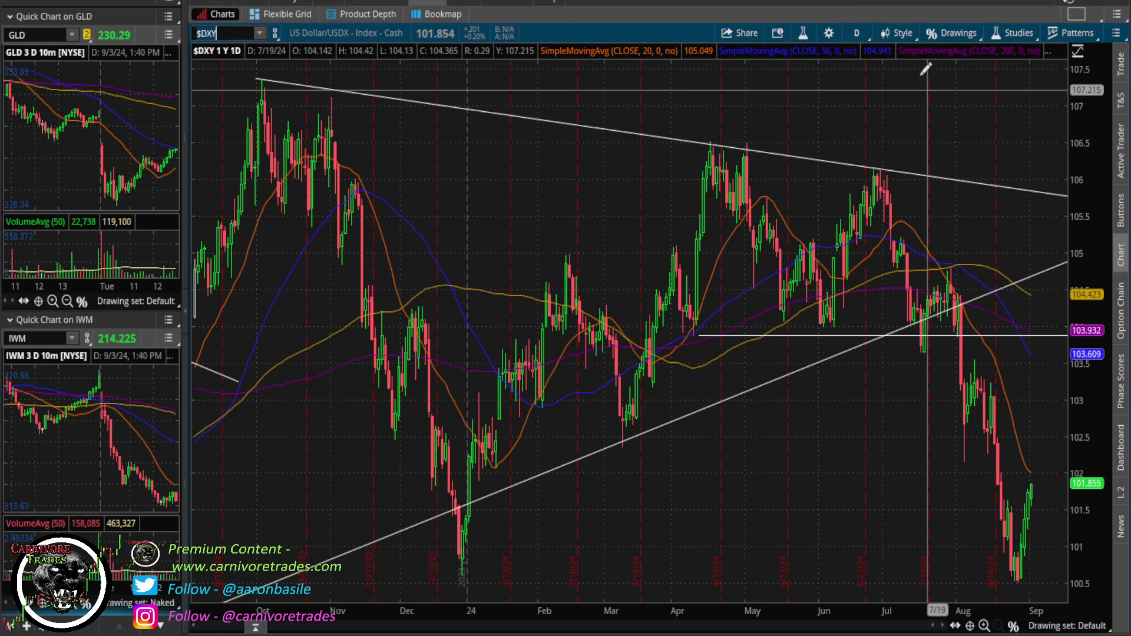
left_click(857, 32)
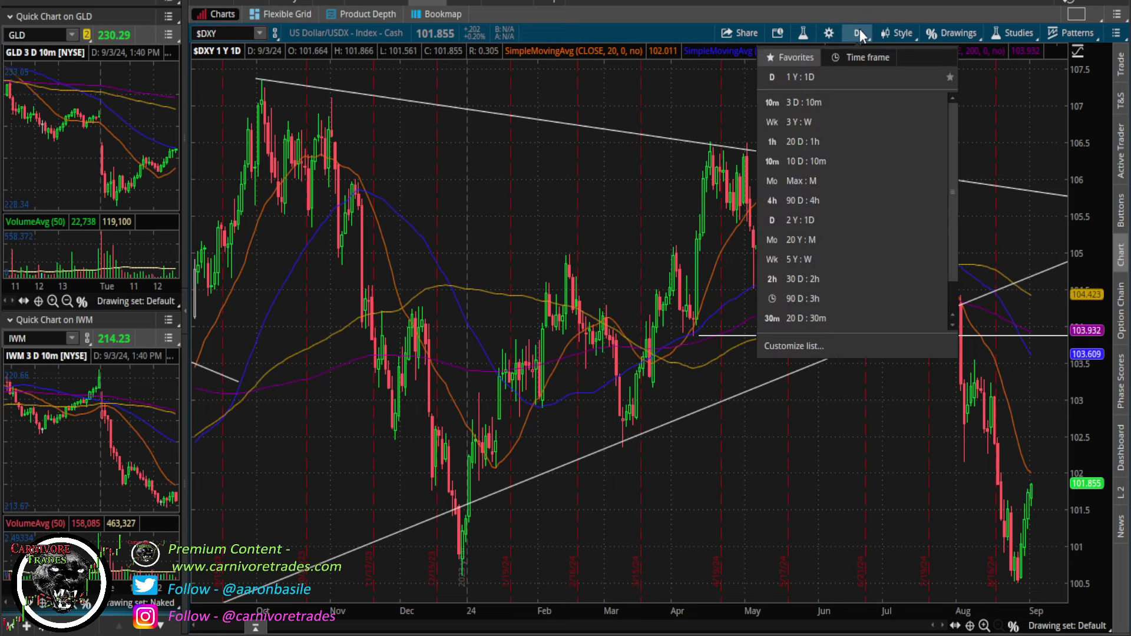
left_click(842, 259)
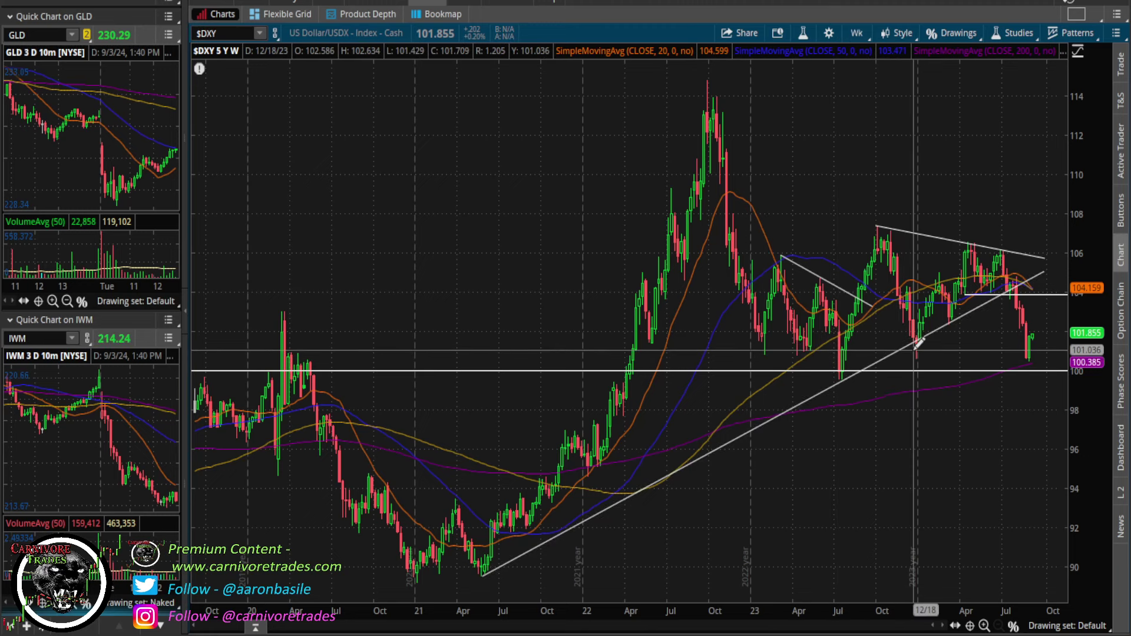
scroll(942, 406, "up", 5)
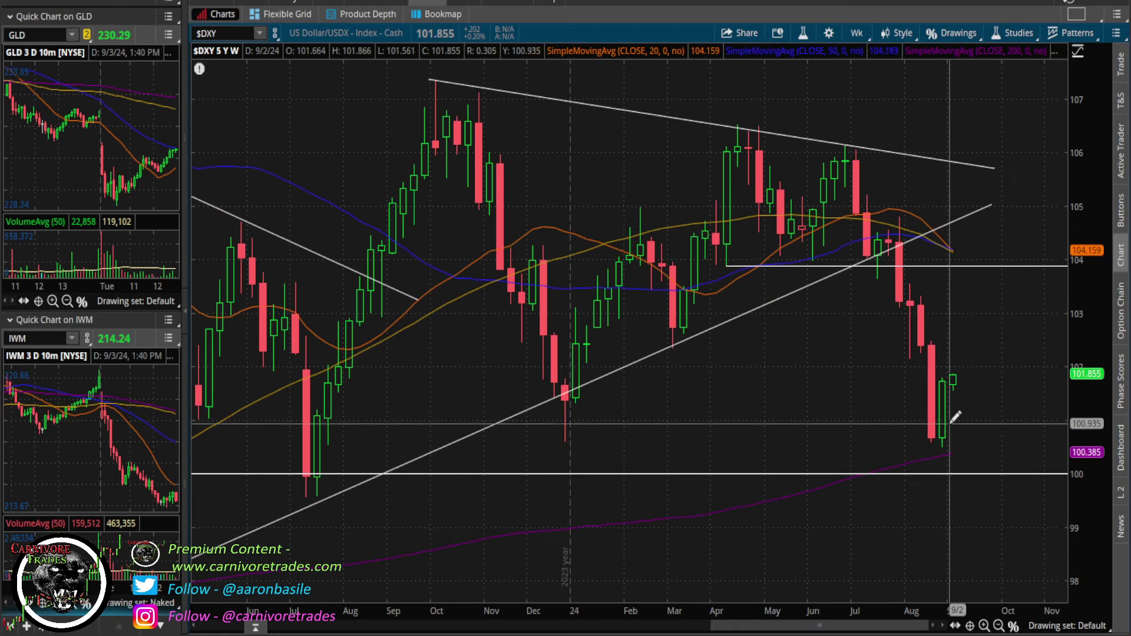
left_click(1001, 625)
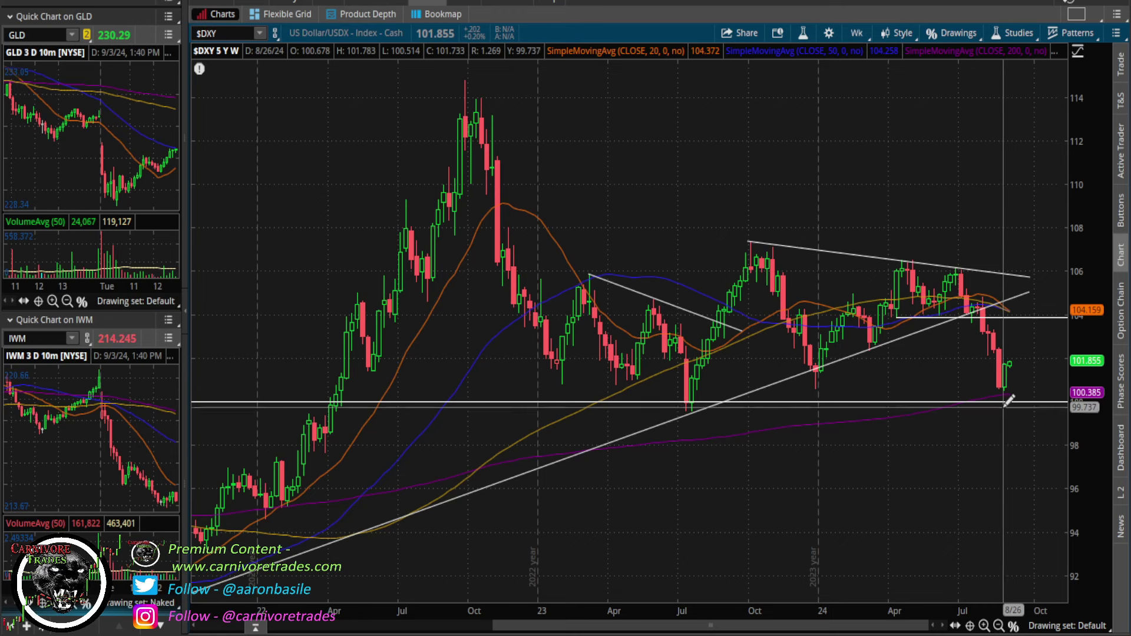
left_click(860, 33)
left_click(846, 106)
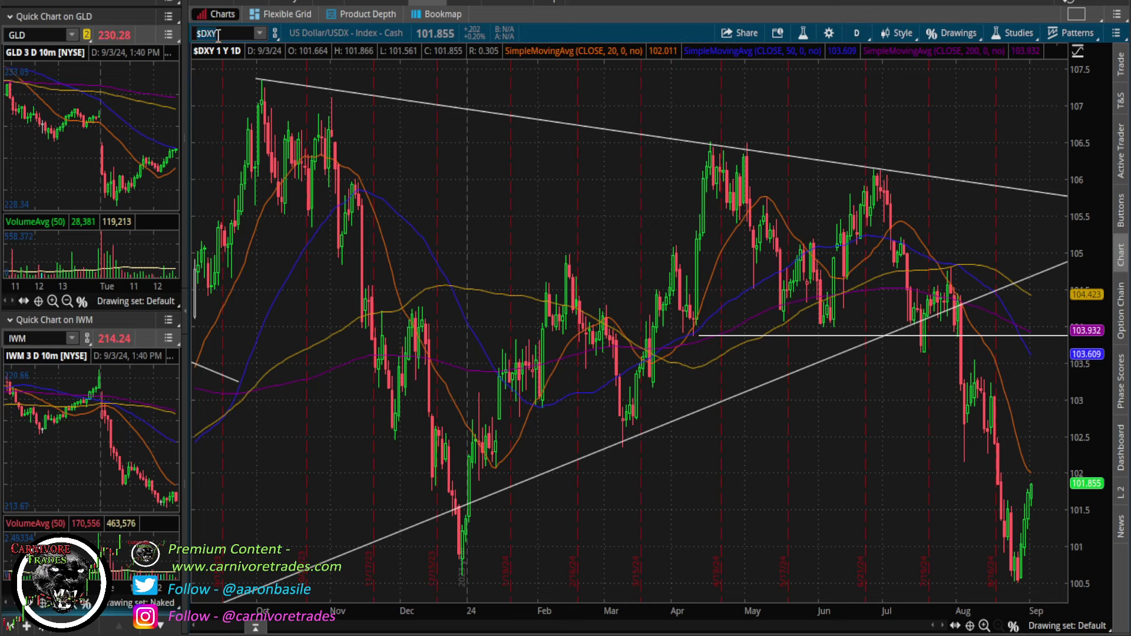
Step: Check USD/JPY, then load /GC gold, zoom into April onward and back out
type("JPY")
key("Return")
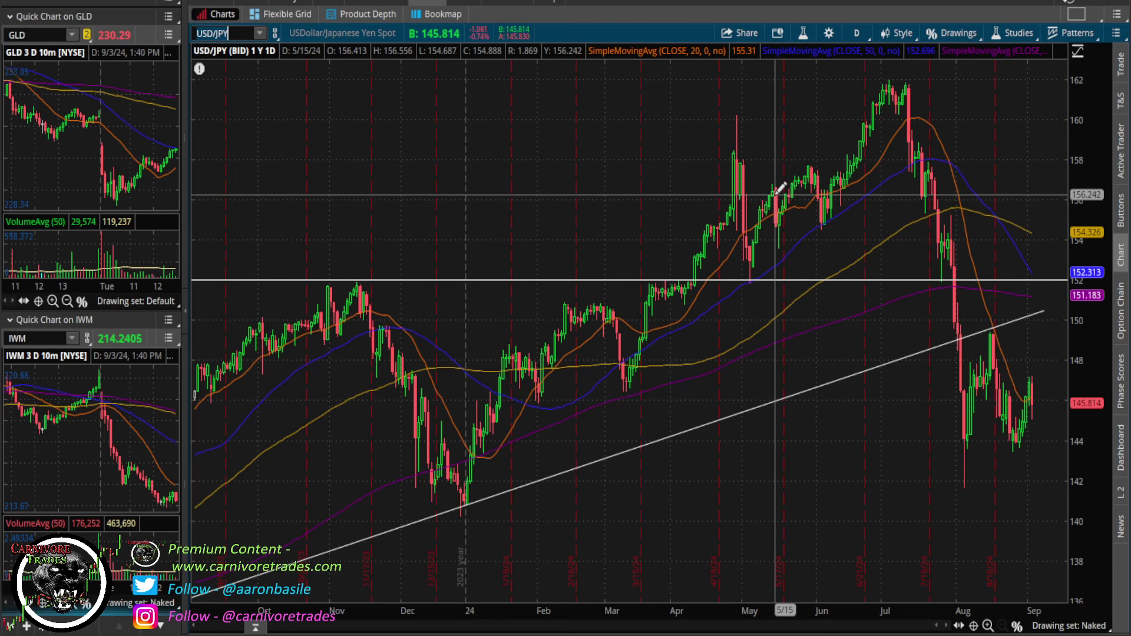
type("/GC")
key("Return")
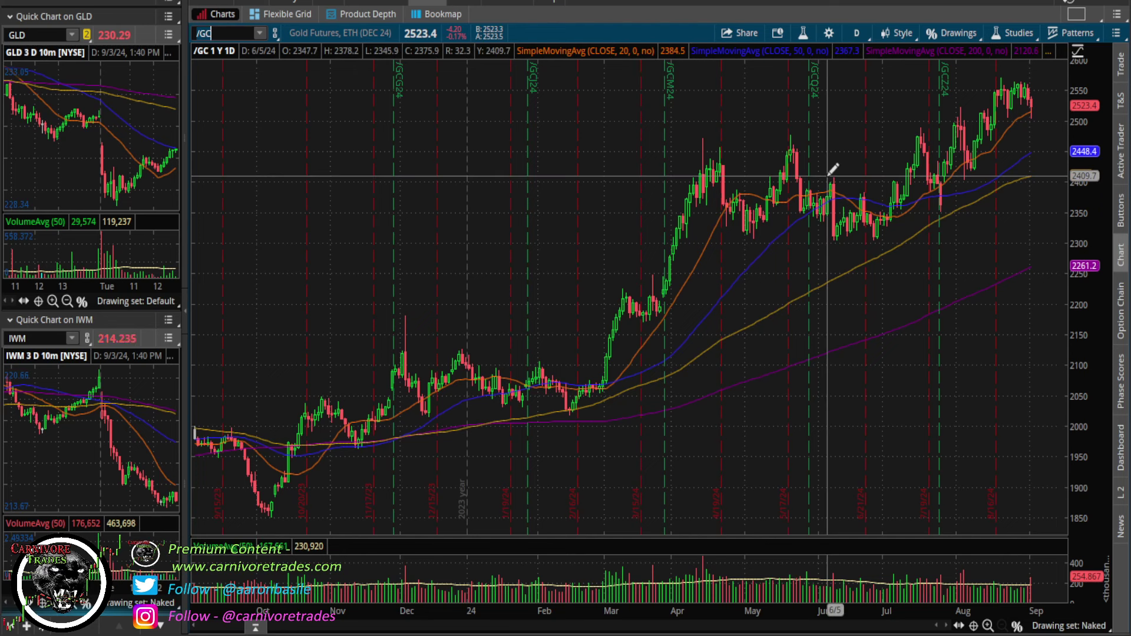
left_click_drag(681, 177, 1054, 177)
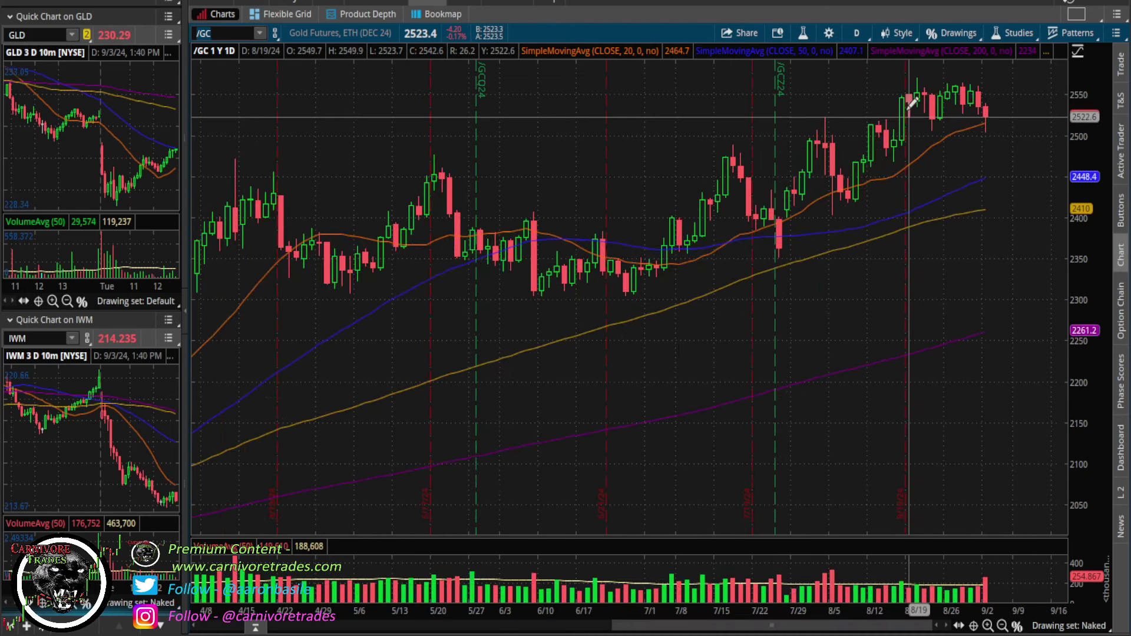
left_click(1003, 626)
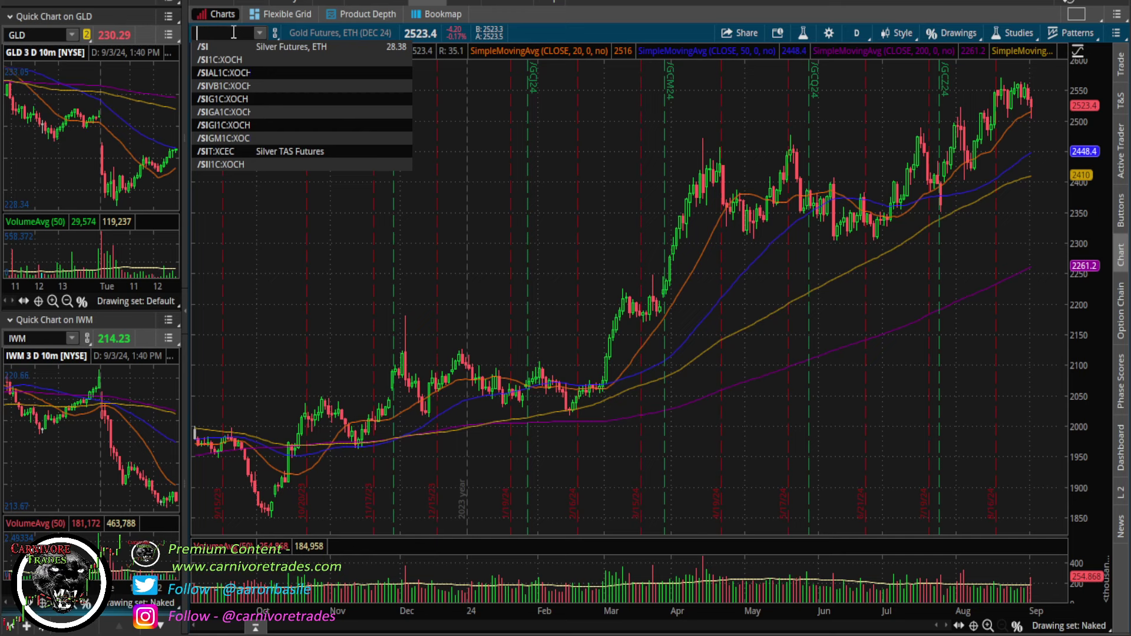
Step: Review the GDX gold miners and /SI silver futures daily charts
type("GDX")
key("Return")
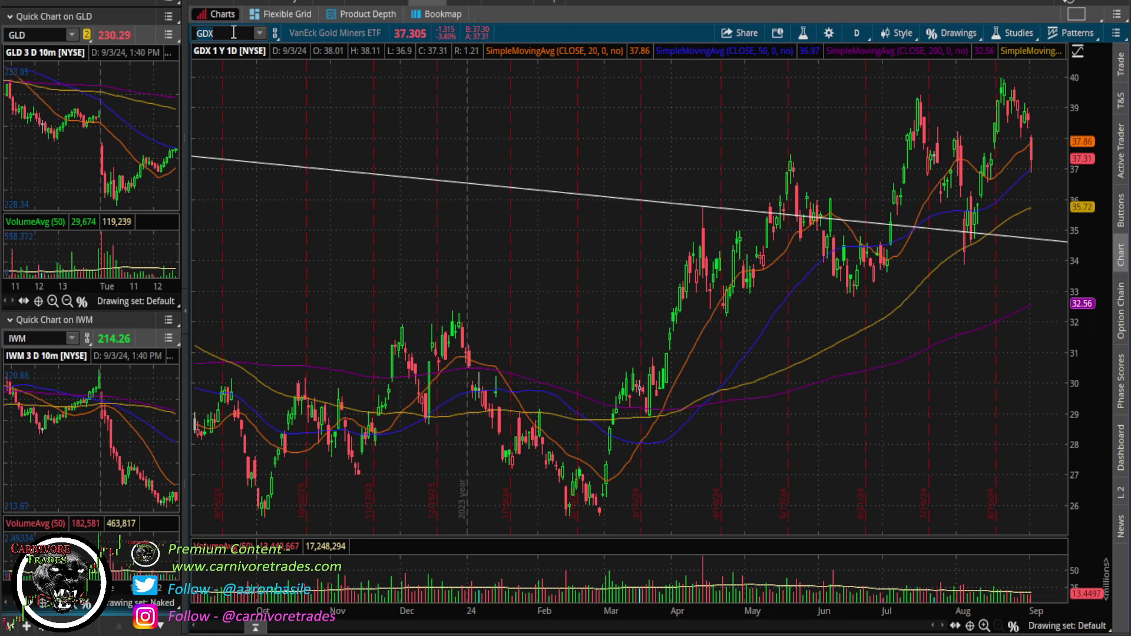
type("/SI")
key("Return")
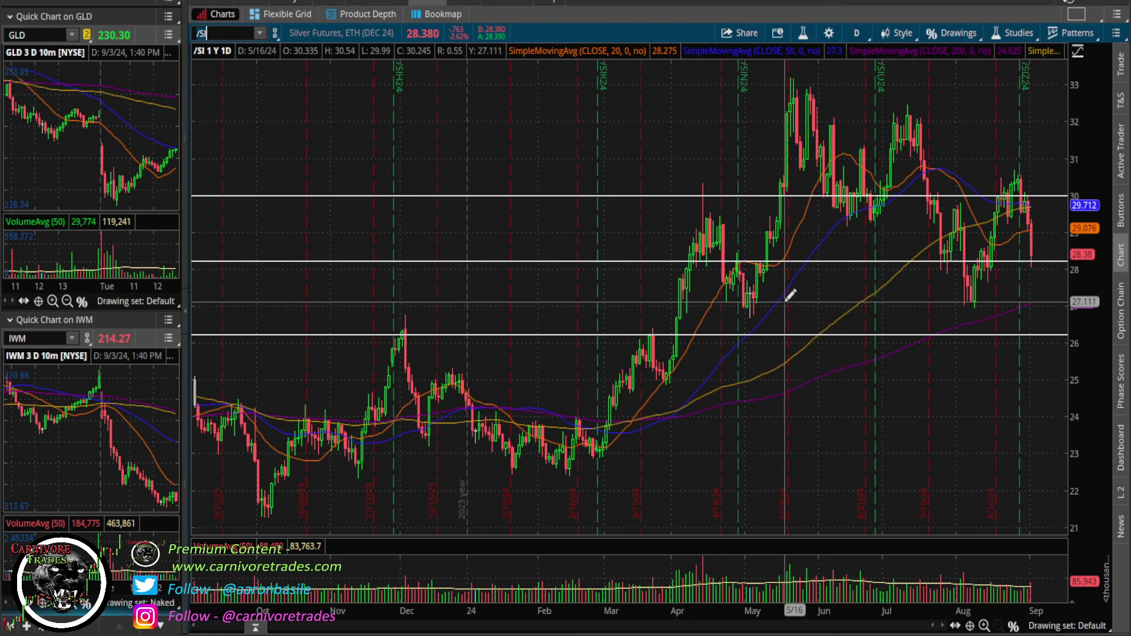
Step: Review the SIL and SILJ silver miners charts, then enter /PL for platinum futures
type("L")
key("Return")
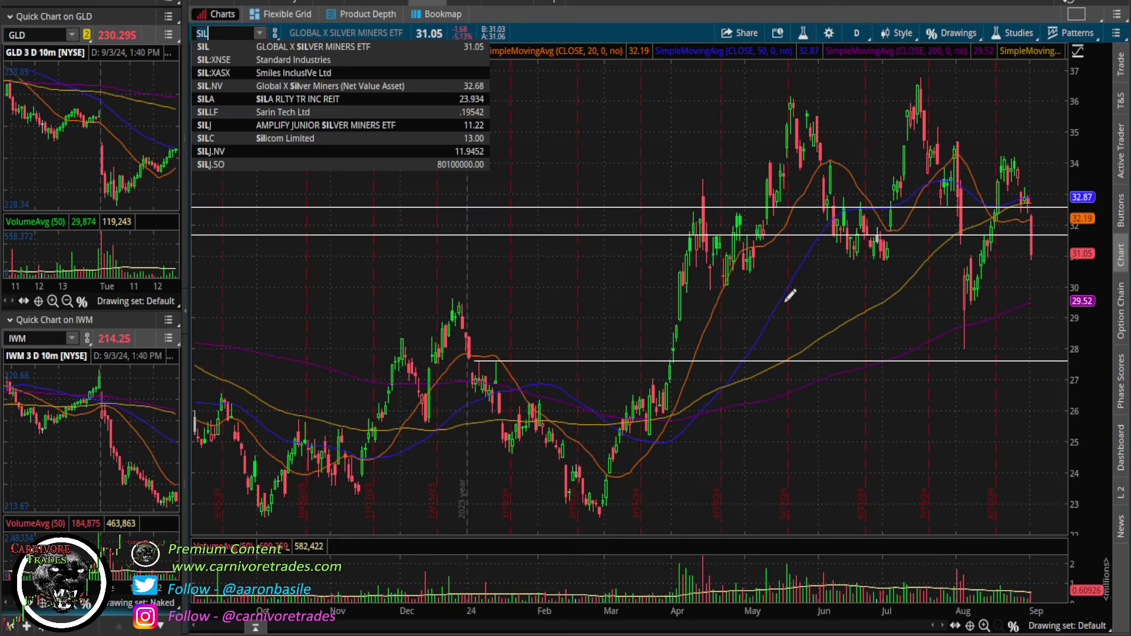
type("J")
key("Return")
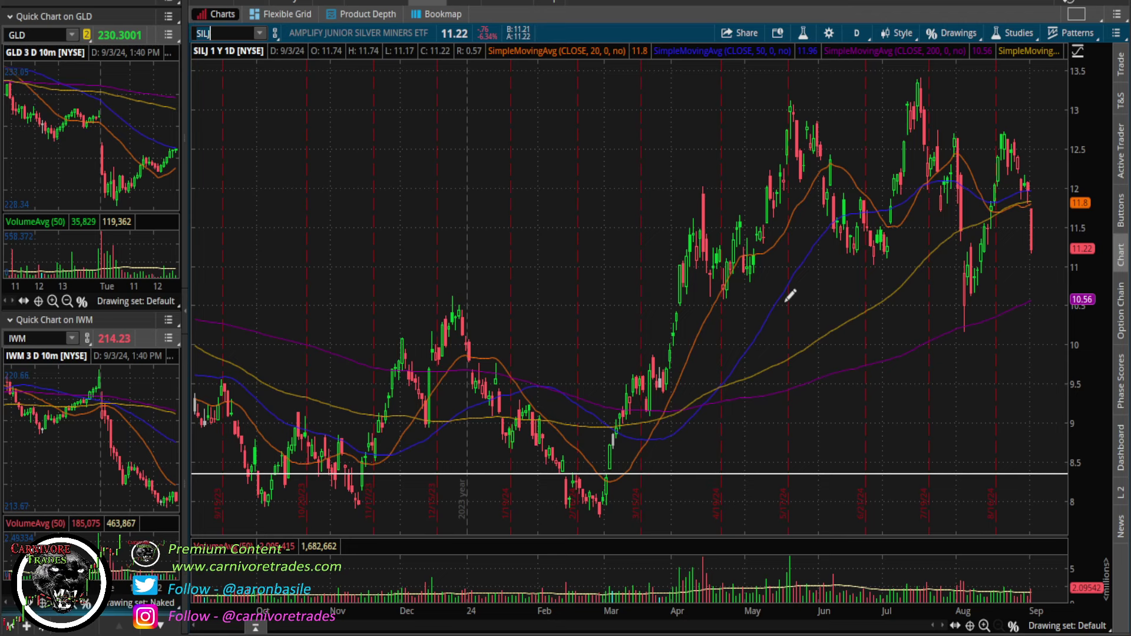
type("/PL")
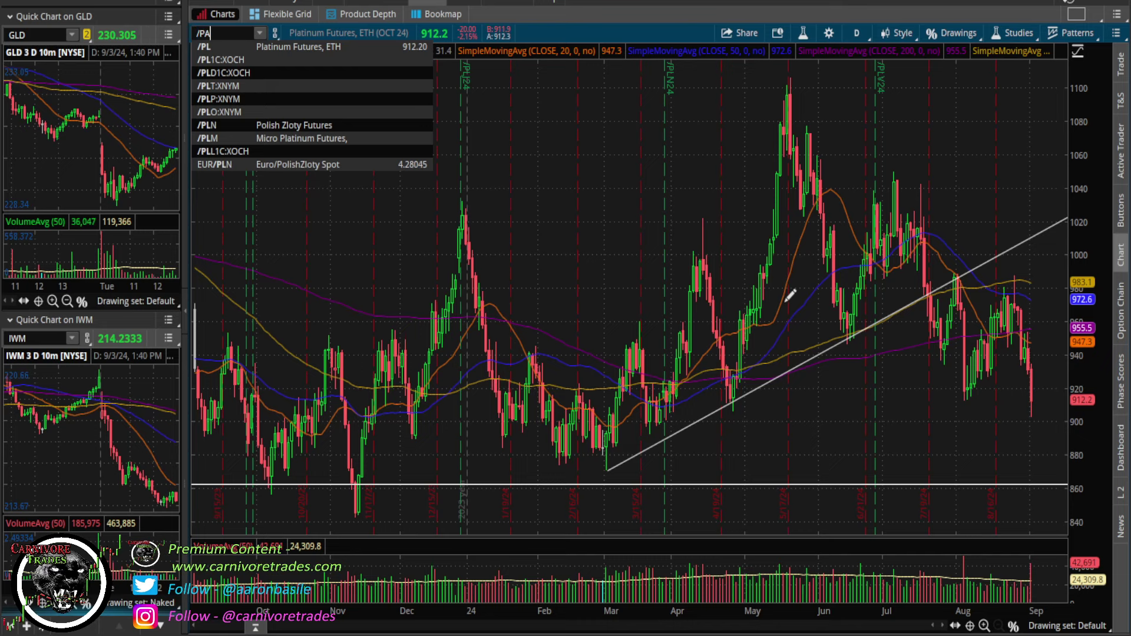
Step: Load palladium futures, review its twenty-year monthly history, then return to the one-year daily chart
key("Return")
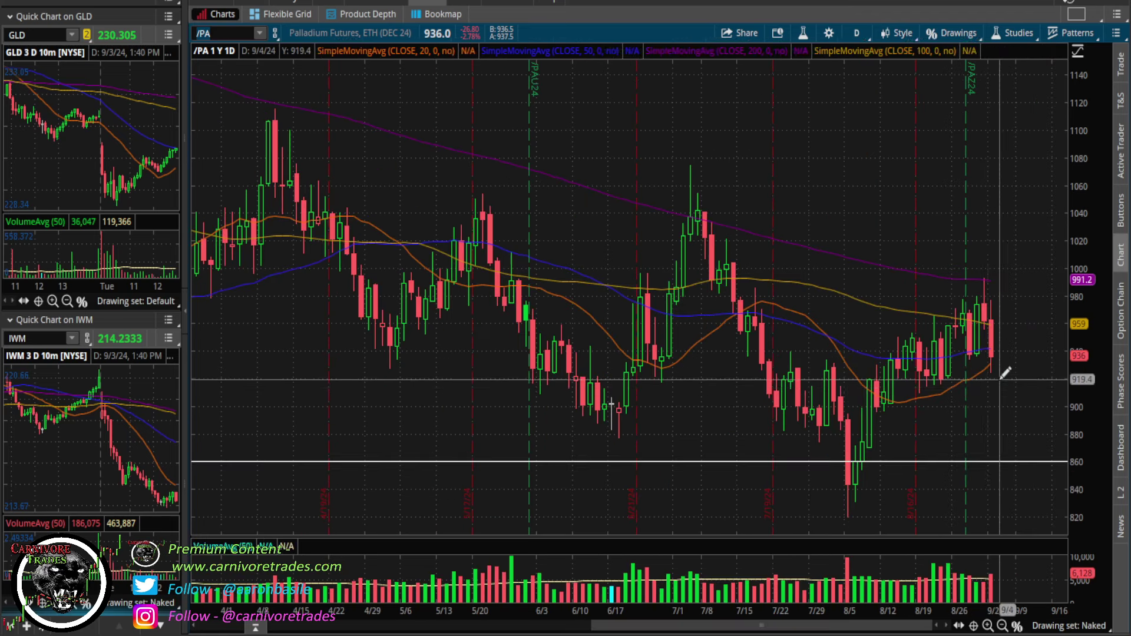
scroll(1058, 251, "down", 3)
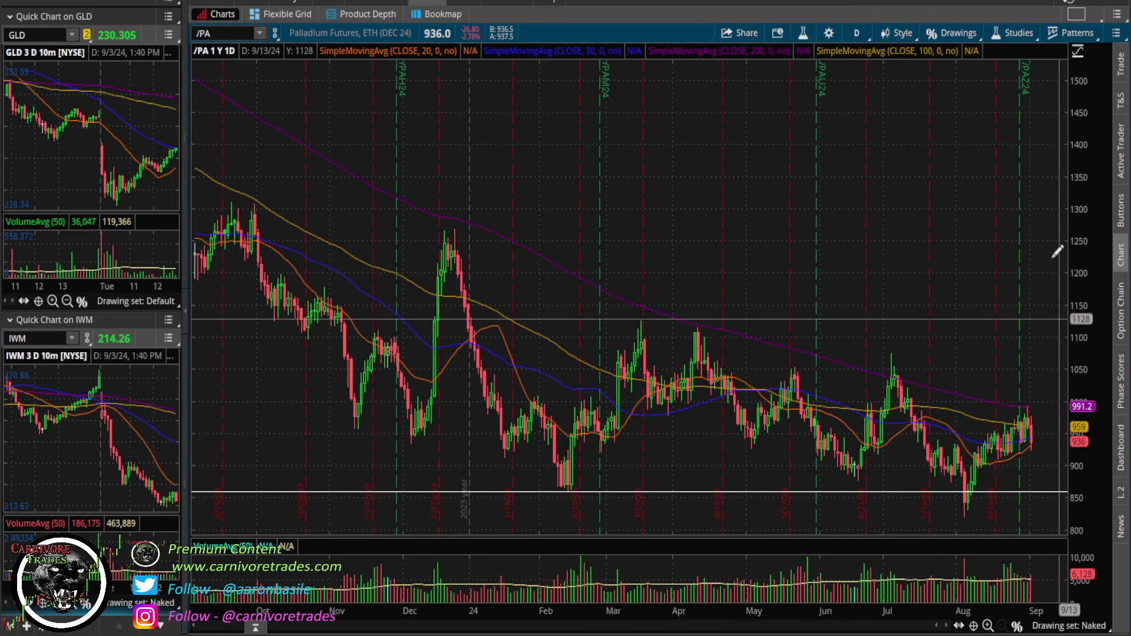
left_click(861, 34)
left_click(822, 242)
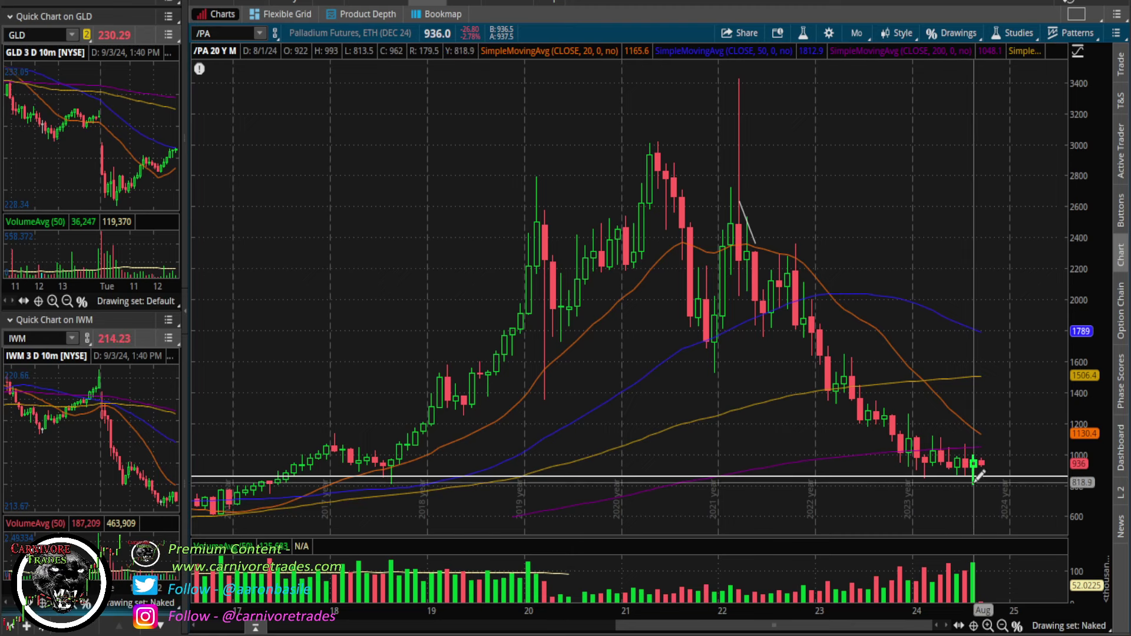
left_click(1002, 625)
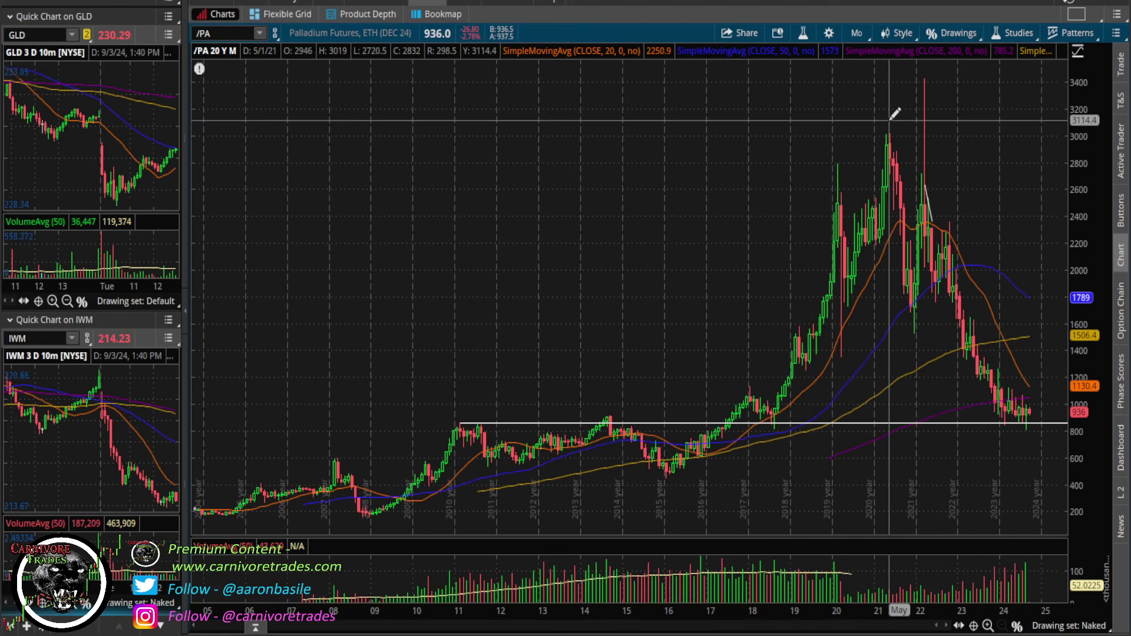
left_click(856, 34)
left_click(842, 98)
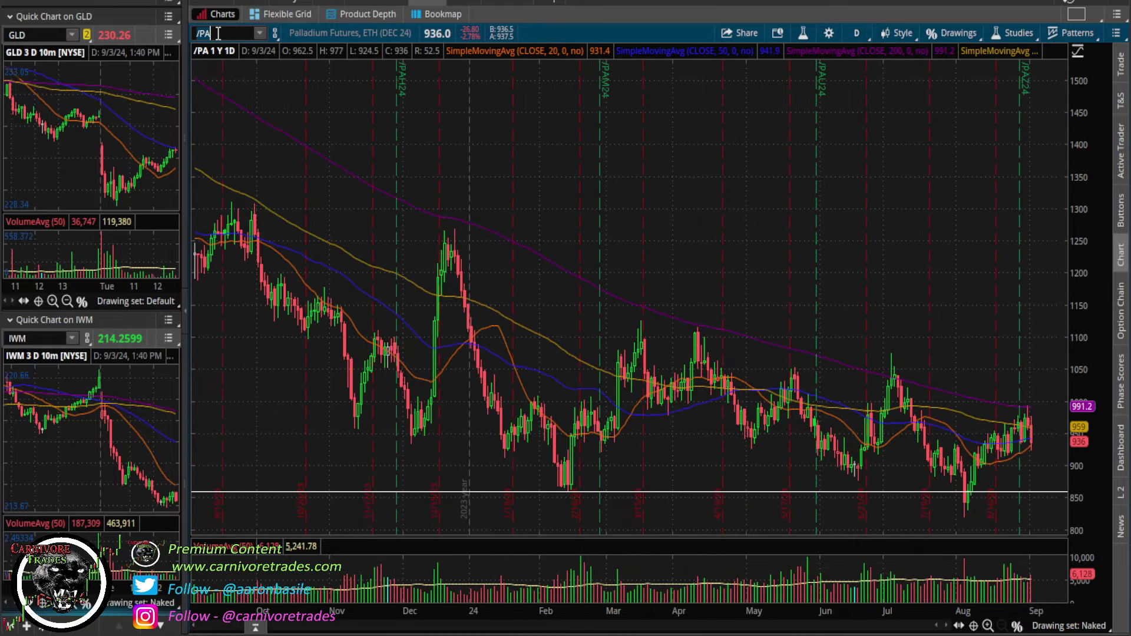
Step: Load the /HG copper futures chart at full-year zoom, then bring TradingView's US10Y chart forward
left_click(212, 34)
type("/HG")
key("Return")
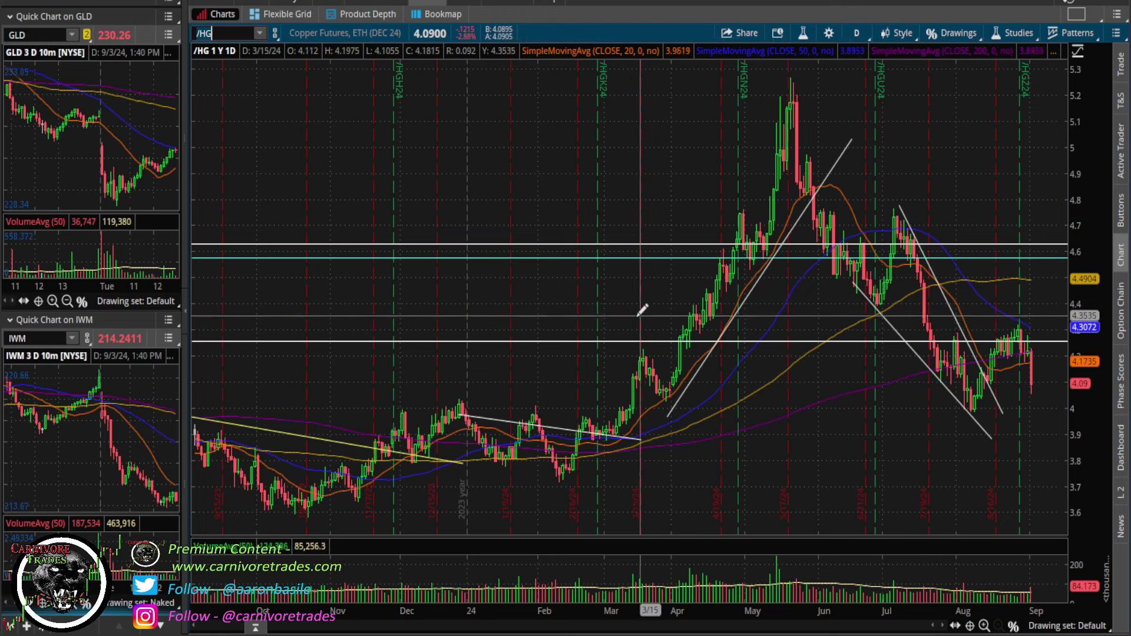
scroll(646, 308, "up", 3)
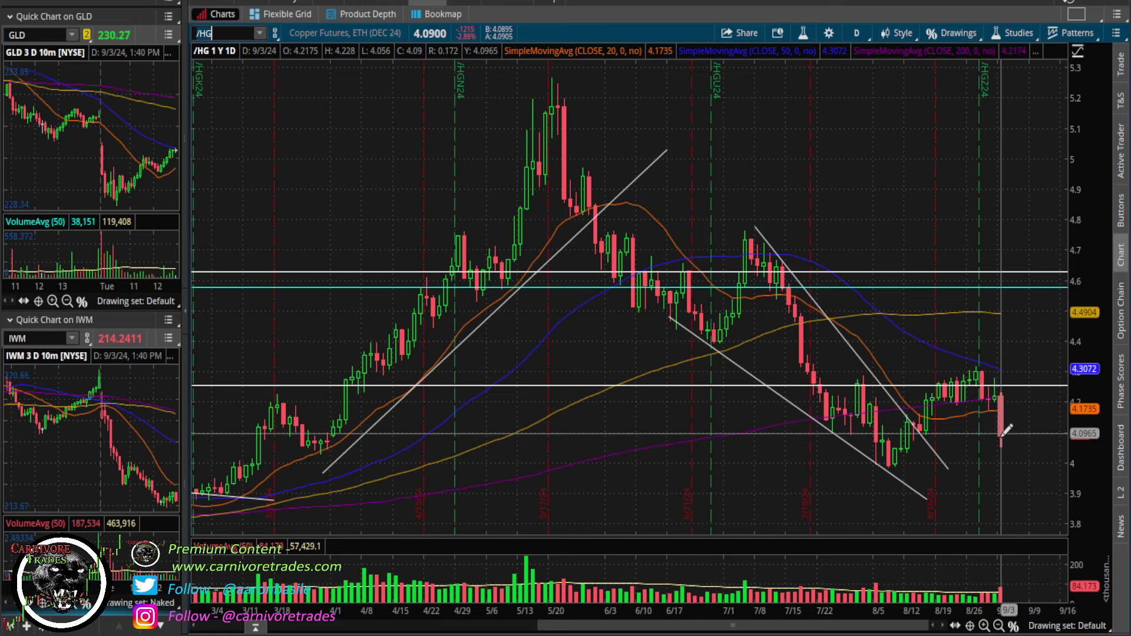
left_click(1001, 626)
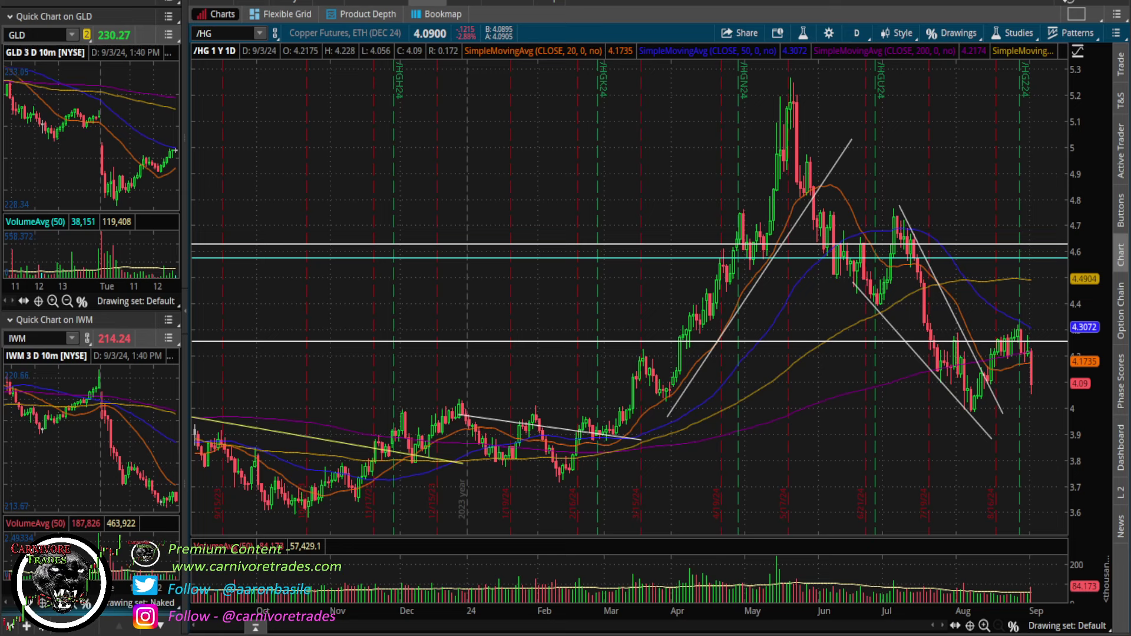
key("alt+Tab")
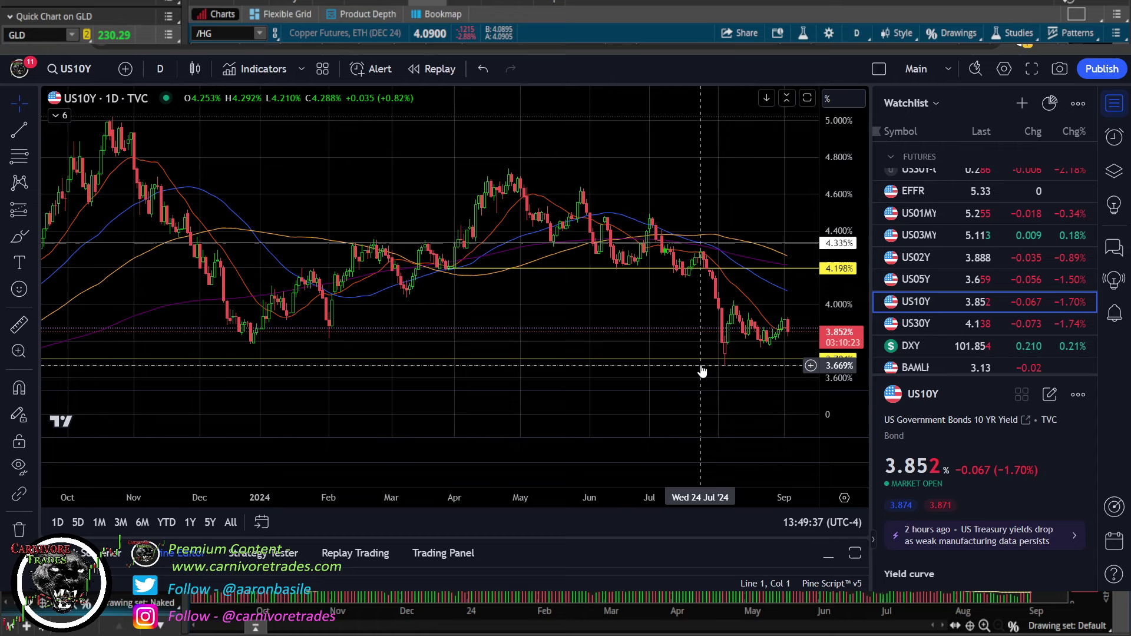
Step: Switch the TradingView chart to BTCUSD from the Crypto watchlist and adjust the daily zoom
scroll(954, 263, "down", 6)
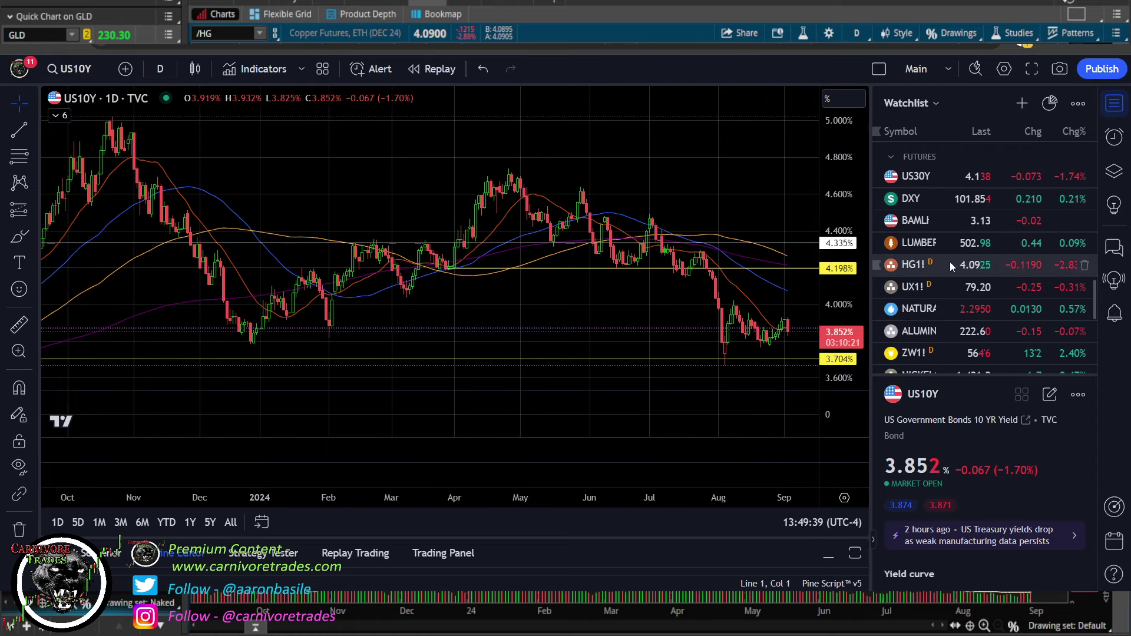
scroll(946, 270, "up", 5)
left_click(939, 284)
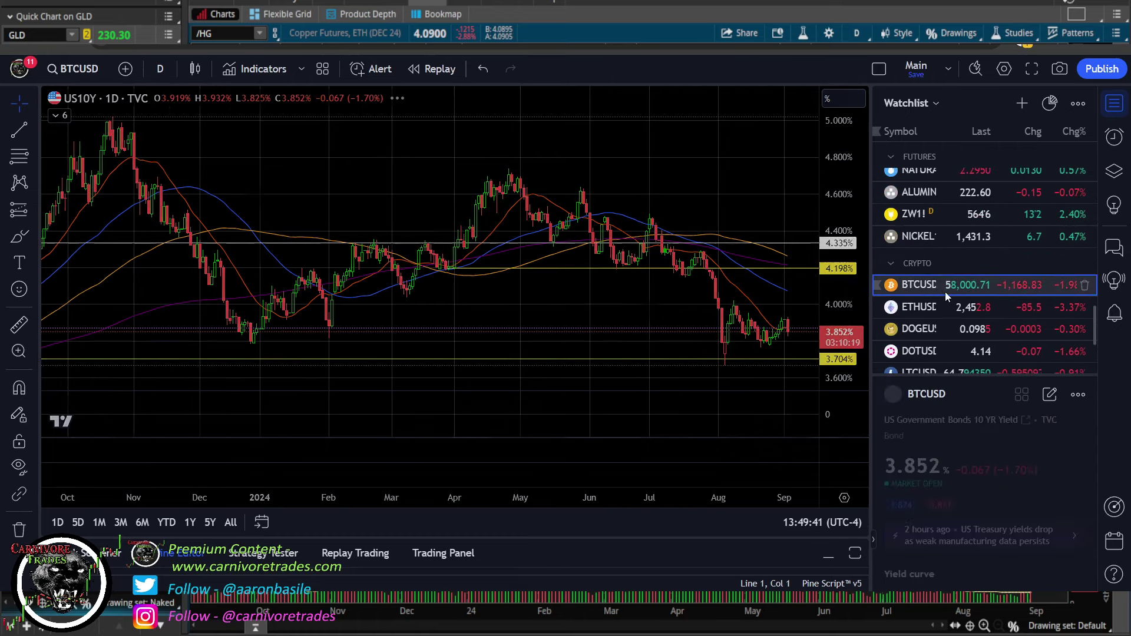
scroll(653, 460, "up", 3)
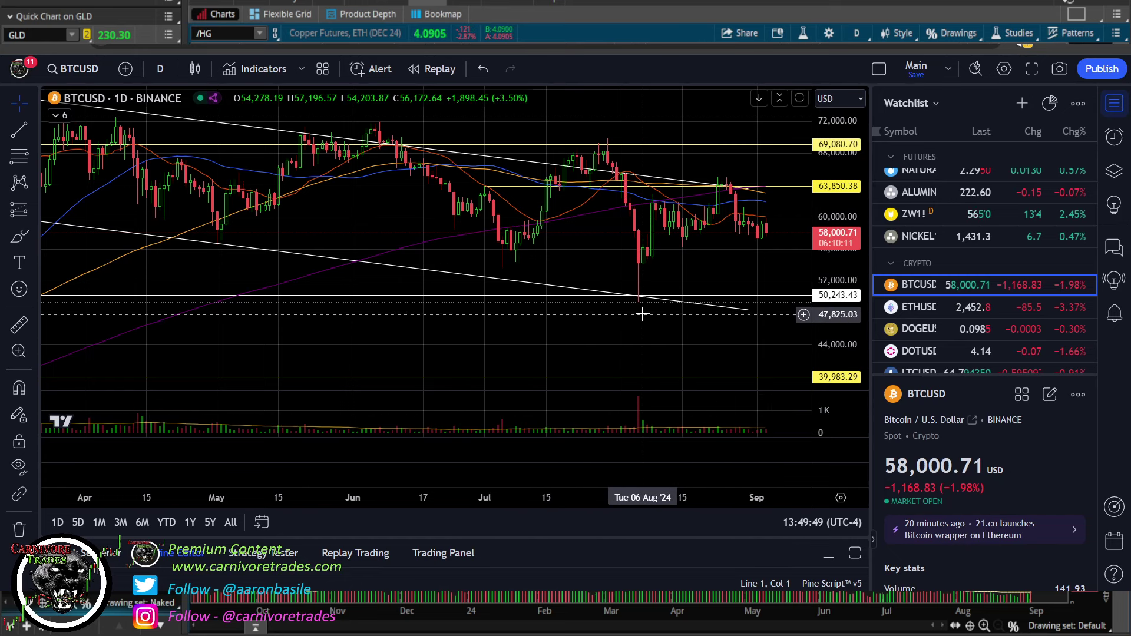
scroll(633, 297, "up", 3)
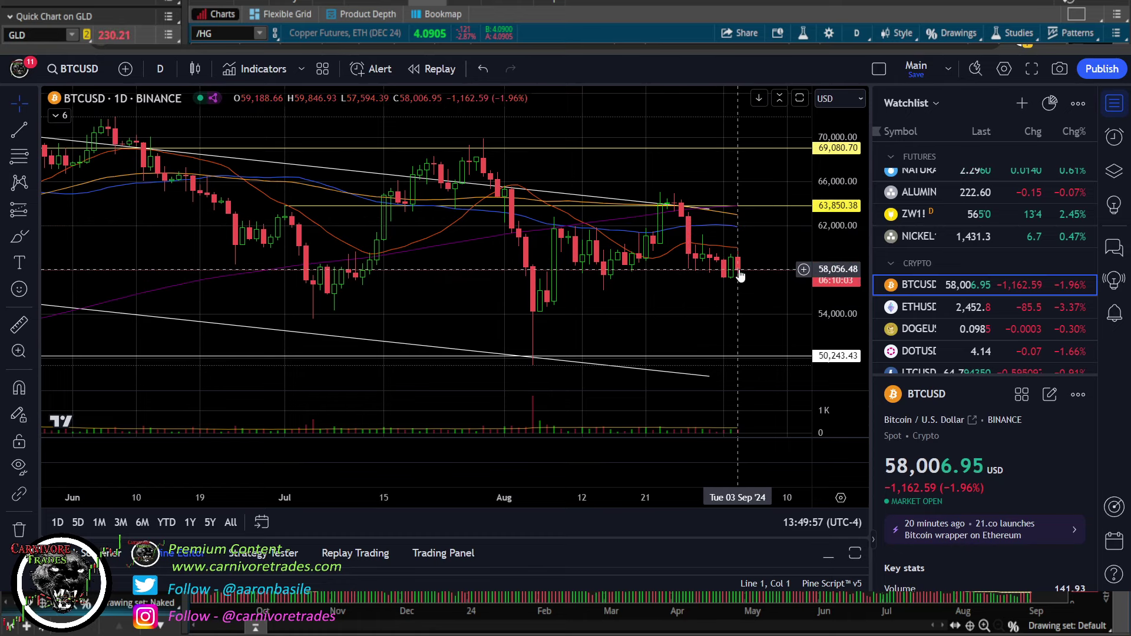
scroll(712, 313, "down", 5)
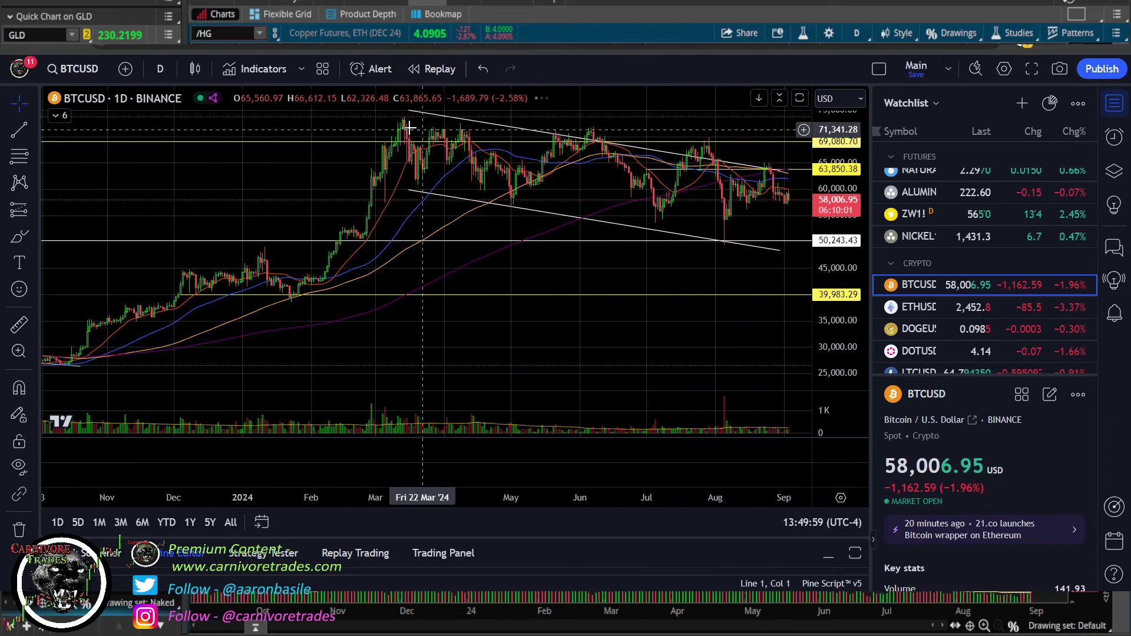
scroll(568, 212, "up", 3)
left_click(160, 69)
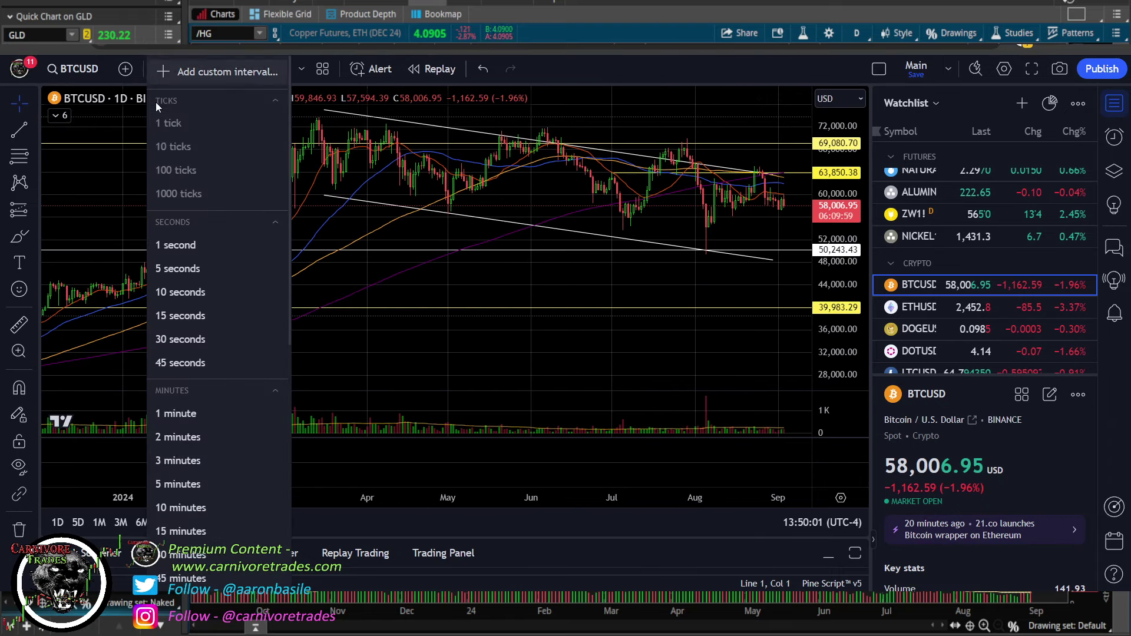
scroll(217, 412, "down", 6)
left_click(197, 454)
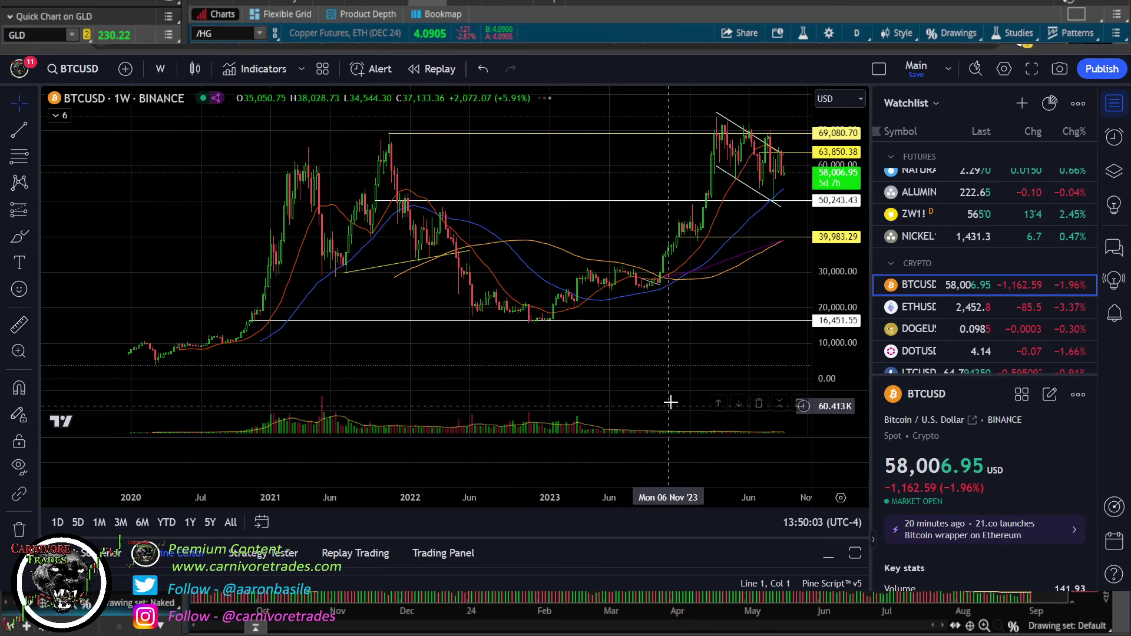
scroll(608, 371, "up", 4)
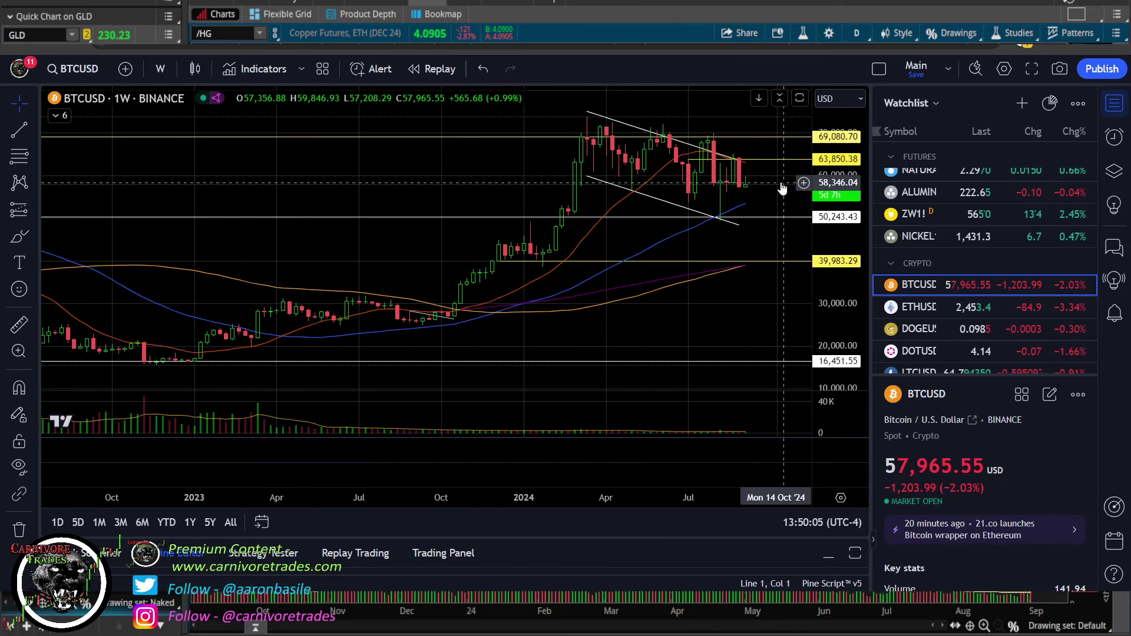
left_click(160, 69)
scroll(180, 353, "down", 5)
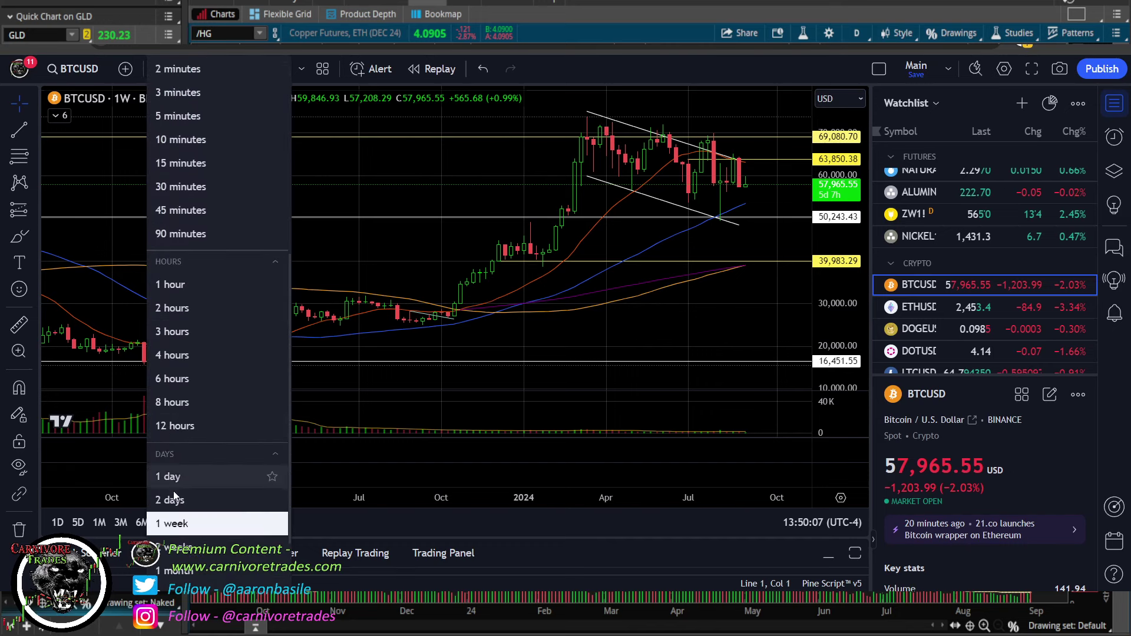
left_click(177, 569)
scroll(687, 272, "up", 4)
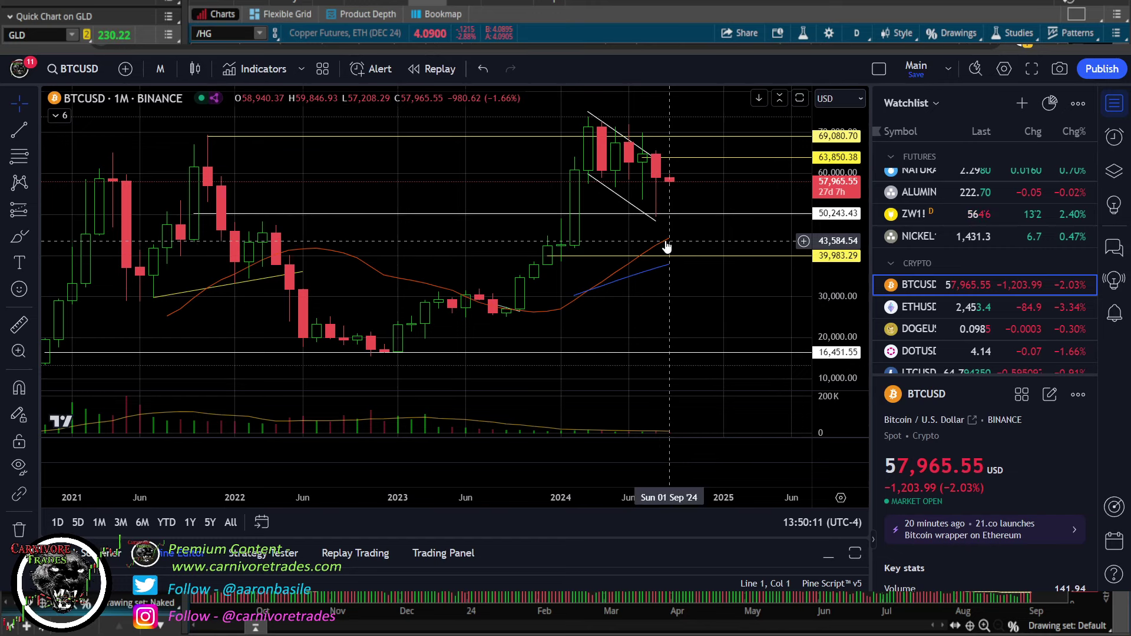
left_click(17, 243)
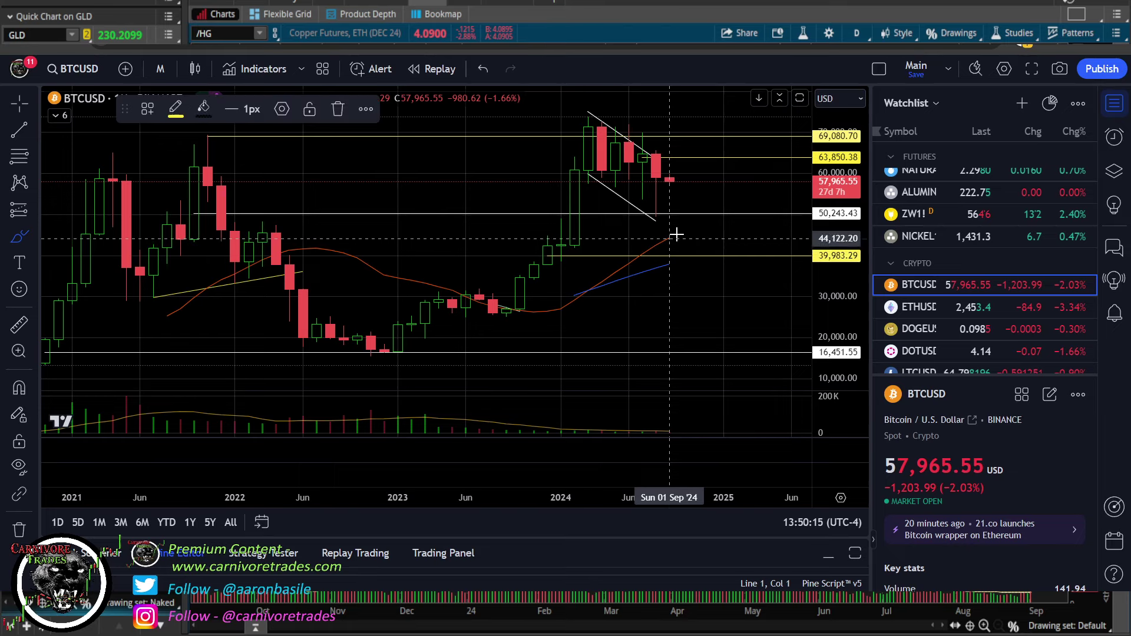
mouse_move(676, 235)
left_mouse_down()
mouse_move(725, 198)
mouse_move(751, 122)
left_mouse_up()
left_click_drag(671, 180, 713, 193)
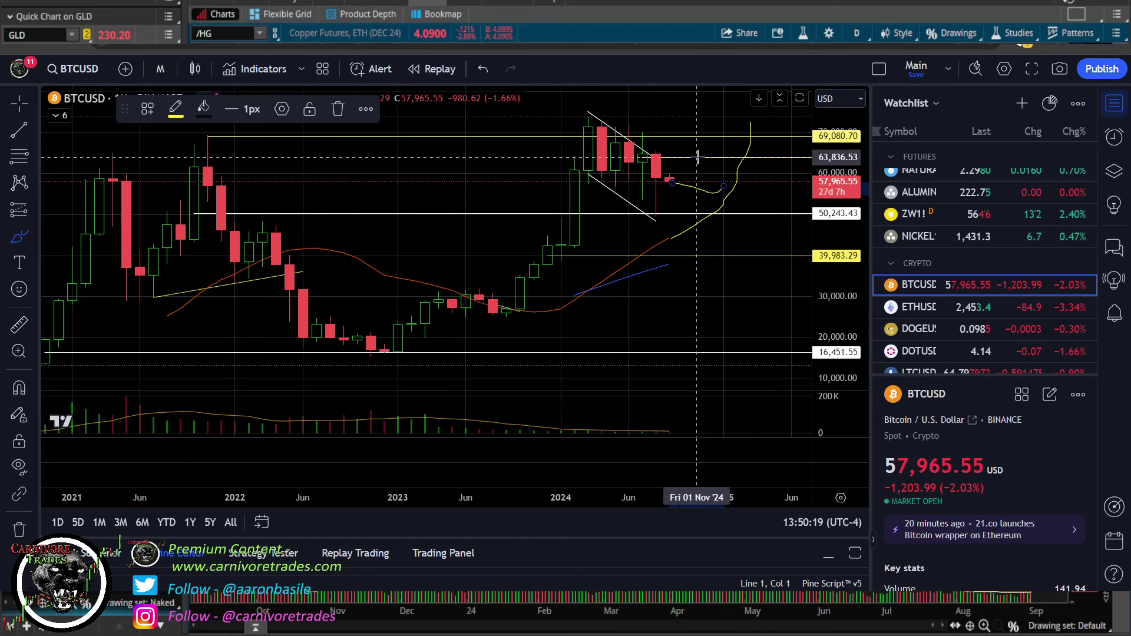
left_click(474, 75)
left_click(474, 75)
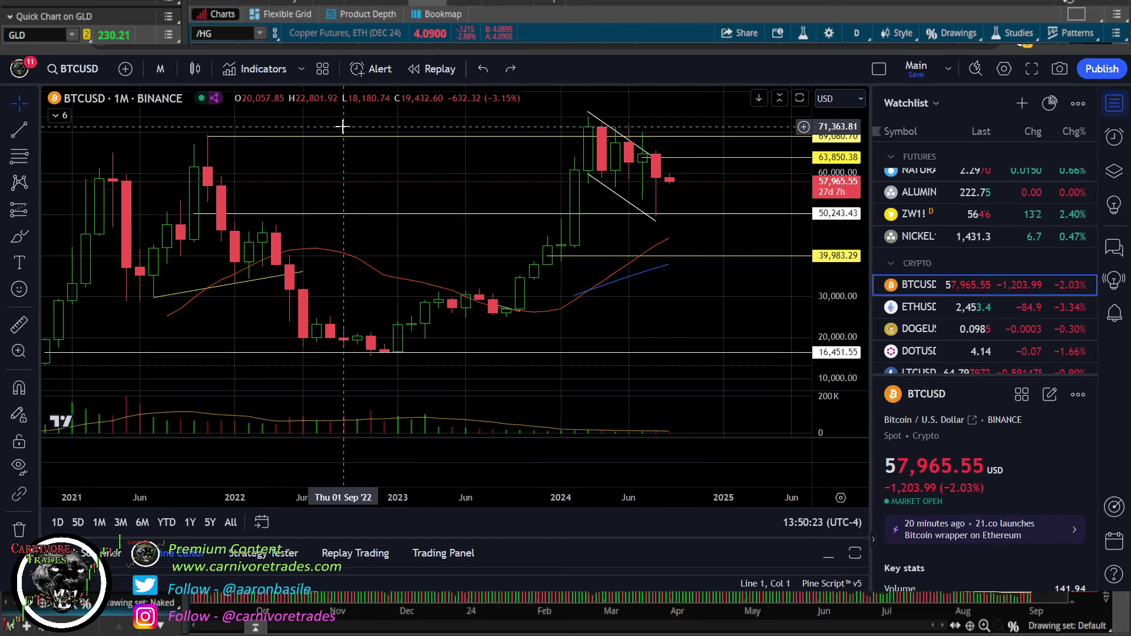
left_click(161, 69)
scroll(196, 412, "down", 5)
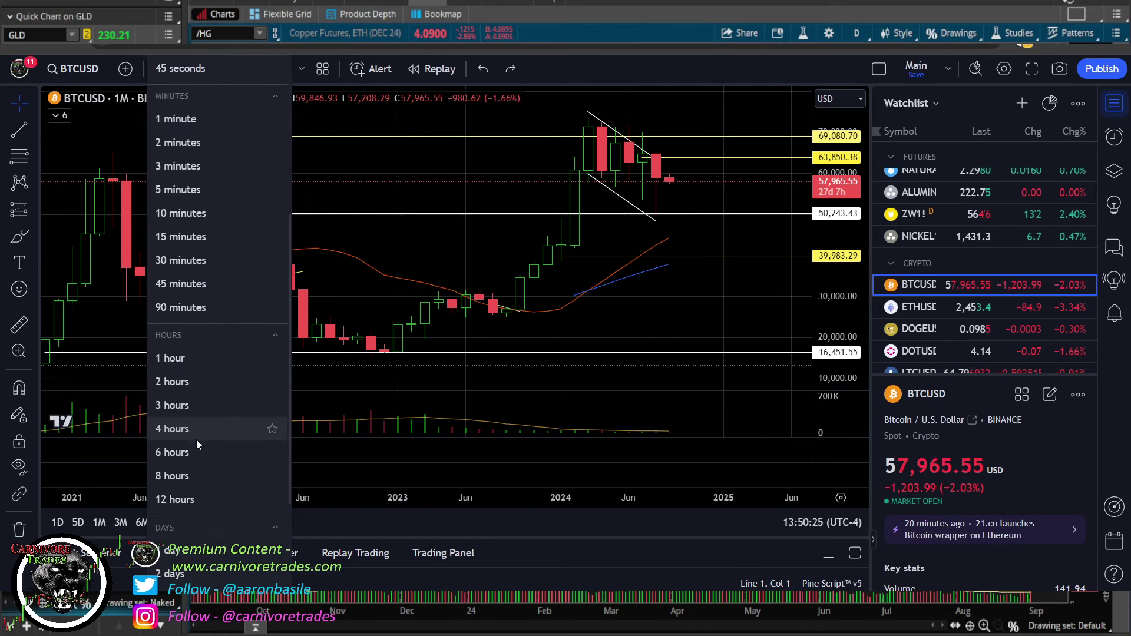
left_click(200, 554)
scroll(580, 284, "down", 2)
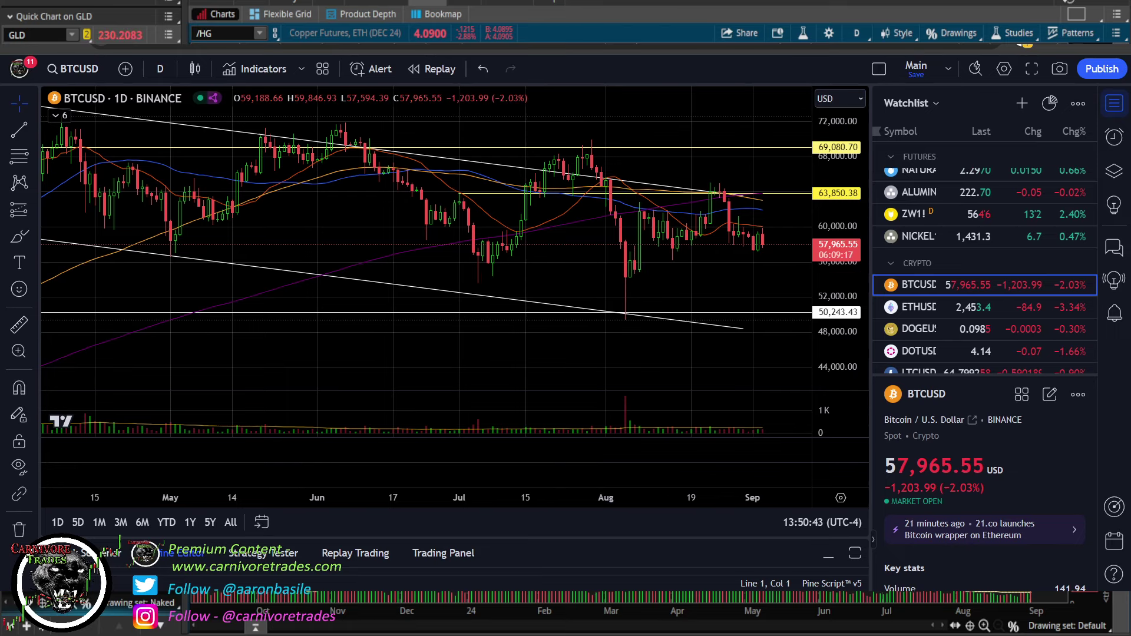
Step: Return to thinkorswim, load SPY, and zoom into March–September before restoring the one-year view
key("alt+Tab")
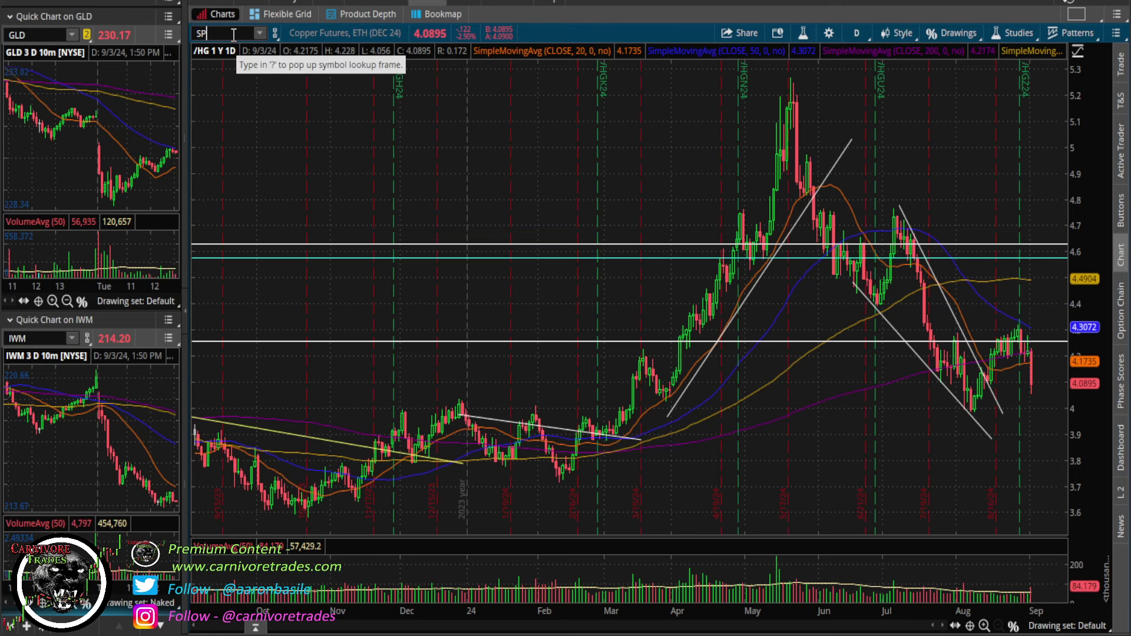
type("Y")
key("Return")
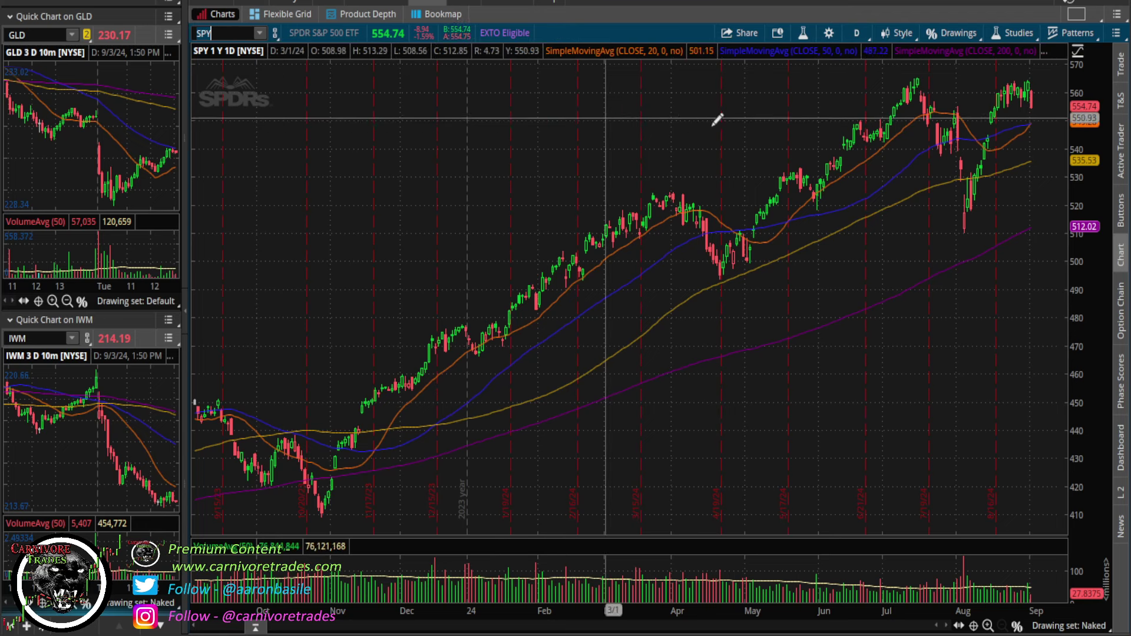
left_click_drag(734, 235, 580, 234)
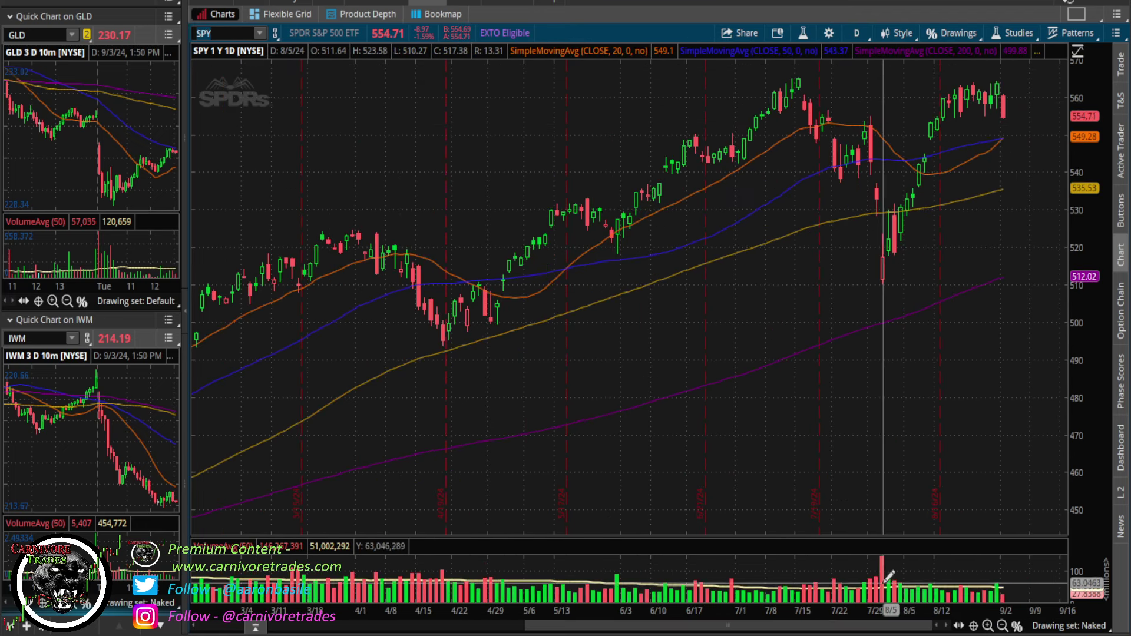
left_click(1000, 625)
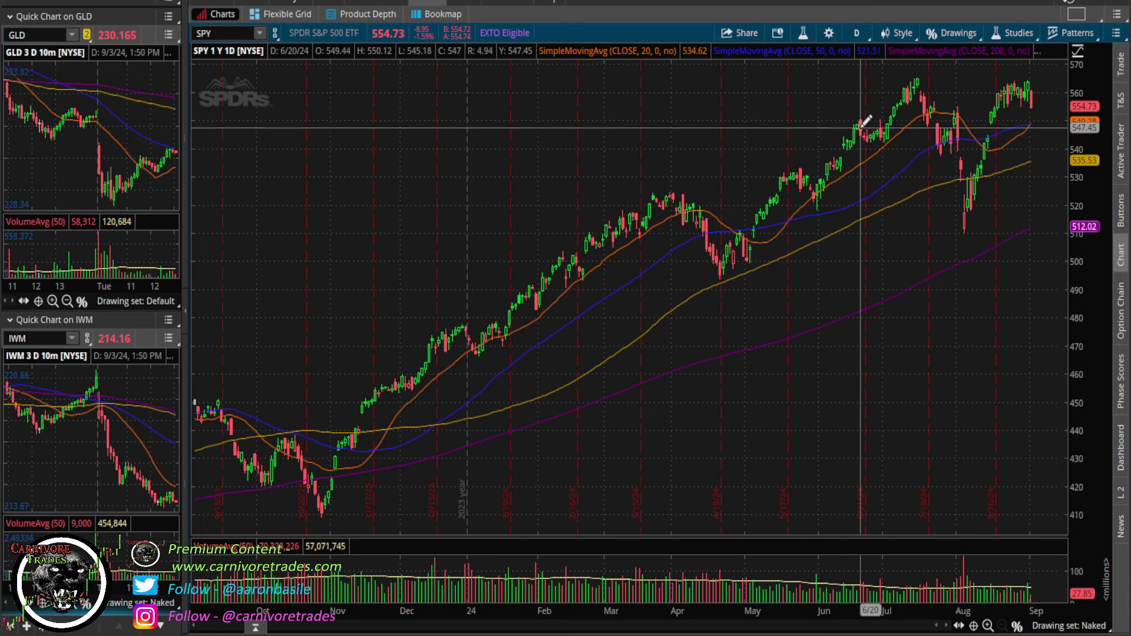
scroll(765, 156, "up", 3)
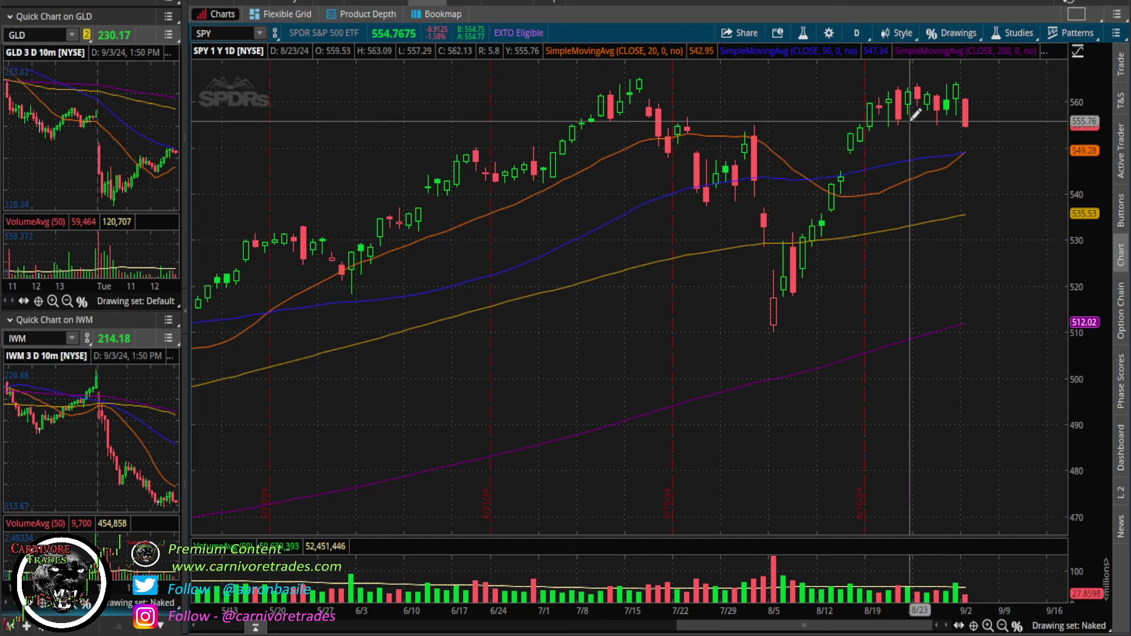
scroll(1047, 108, "down", 5)
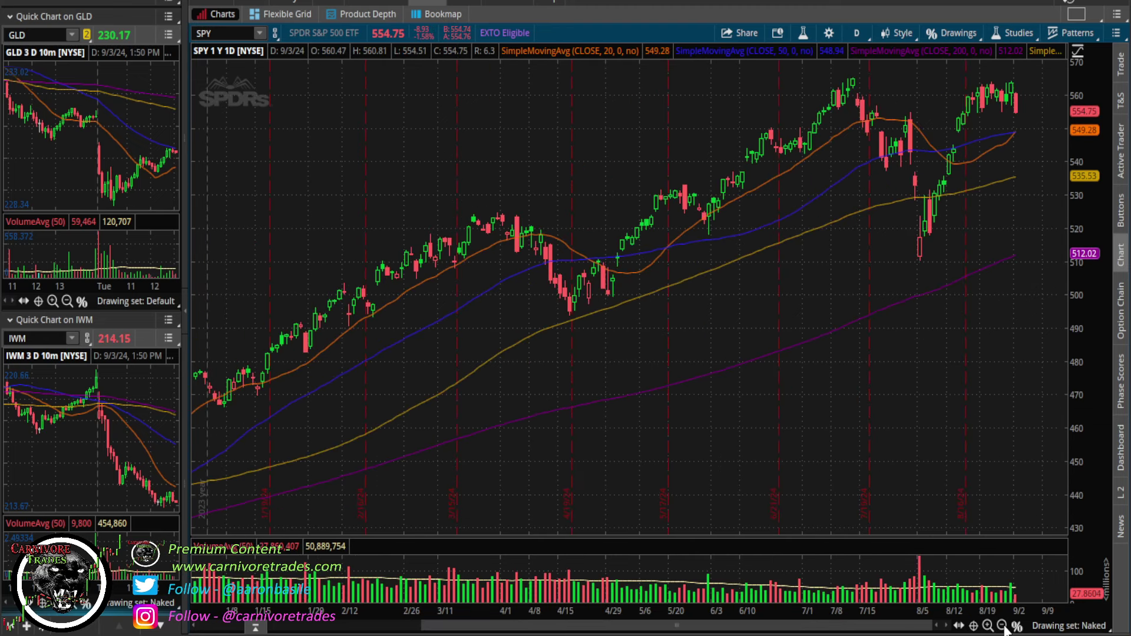